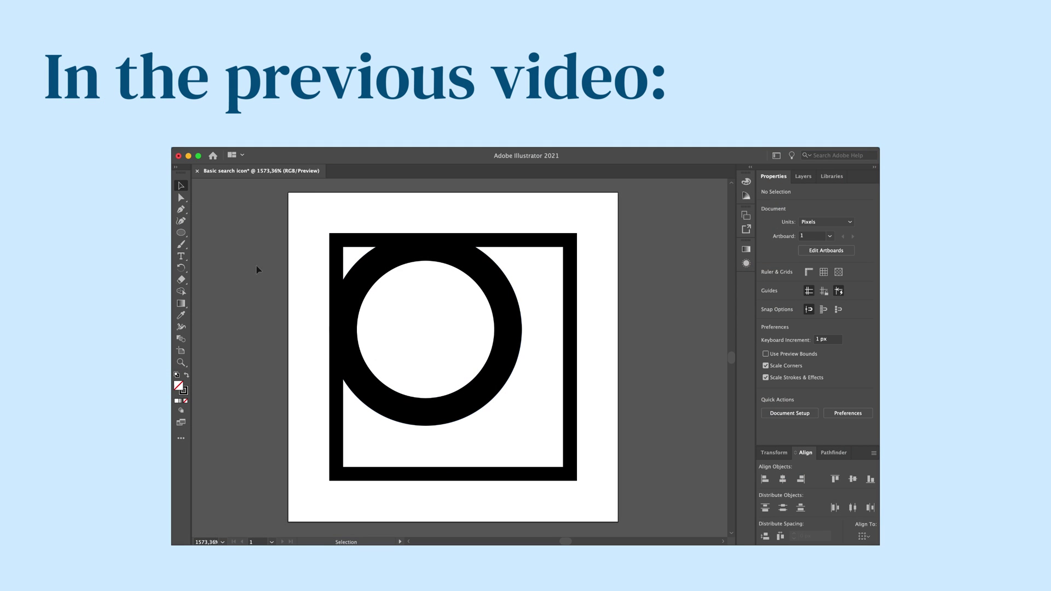
Step: Draw the diagonal handle line toward the circle and give its stroke a Round Cap
{"action": "key", "text": "backslash"}
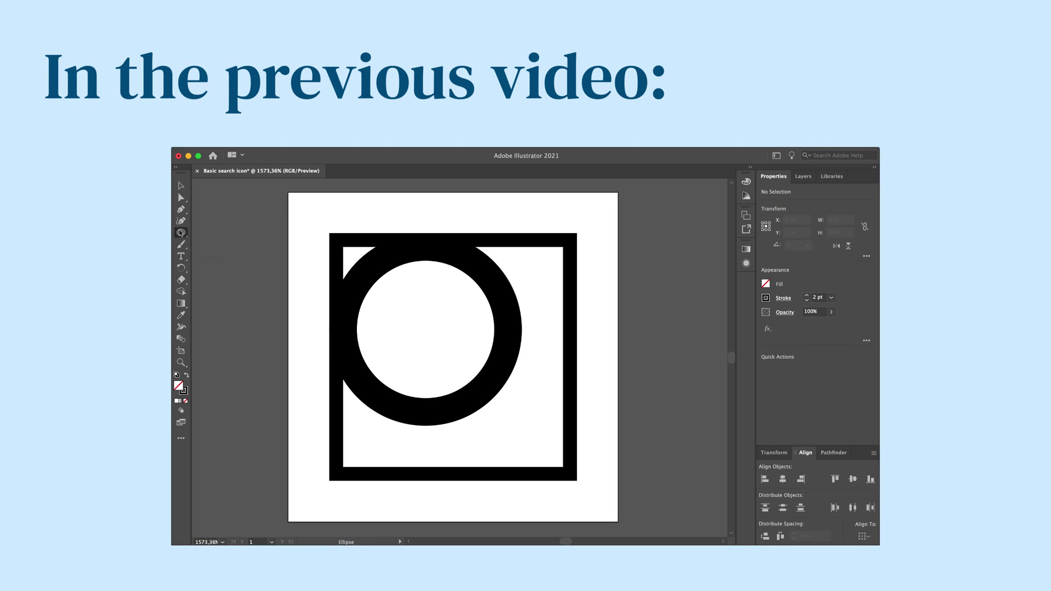
{"action": "left_click_drag", "start_coordinate": [577, 481], "coordinate": [494, 397]}
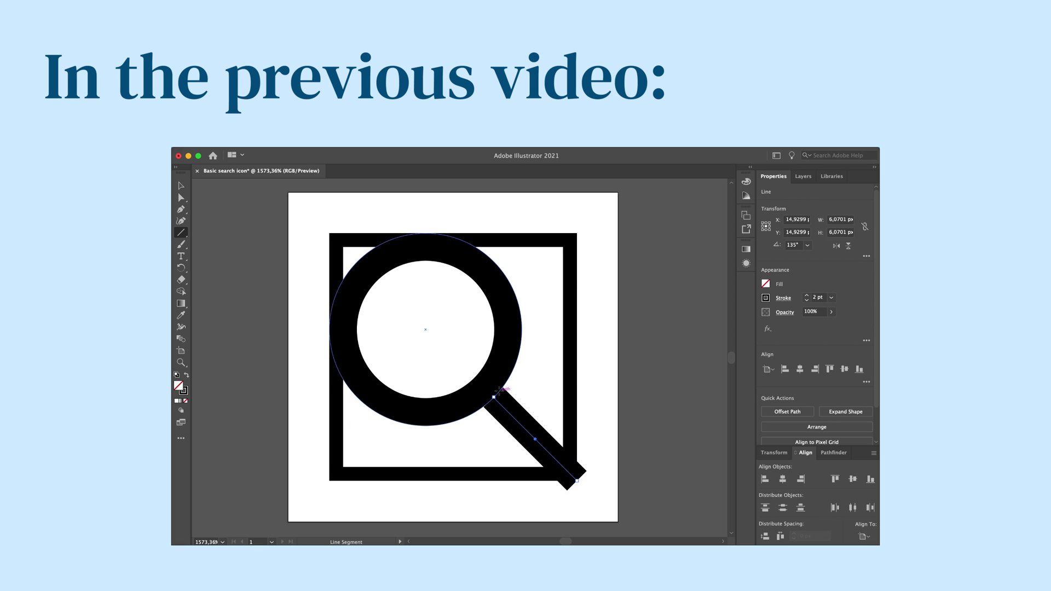
{"action": "left_click", "coordinate": [784, 298]}
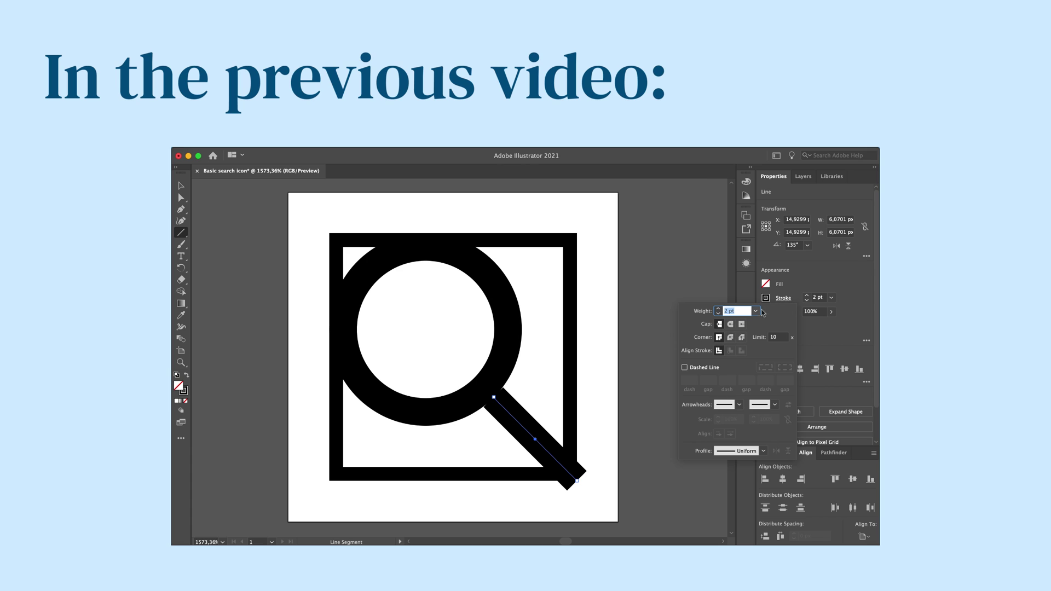
{"action": "left_click", "coordinate": [731, 325]}
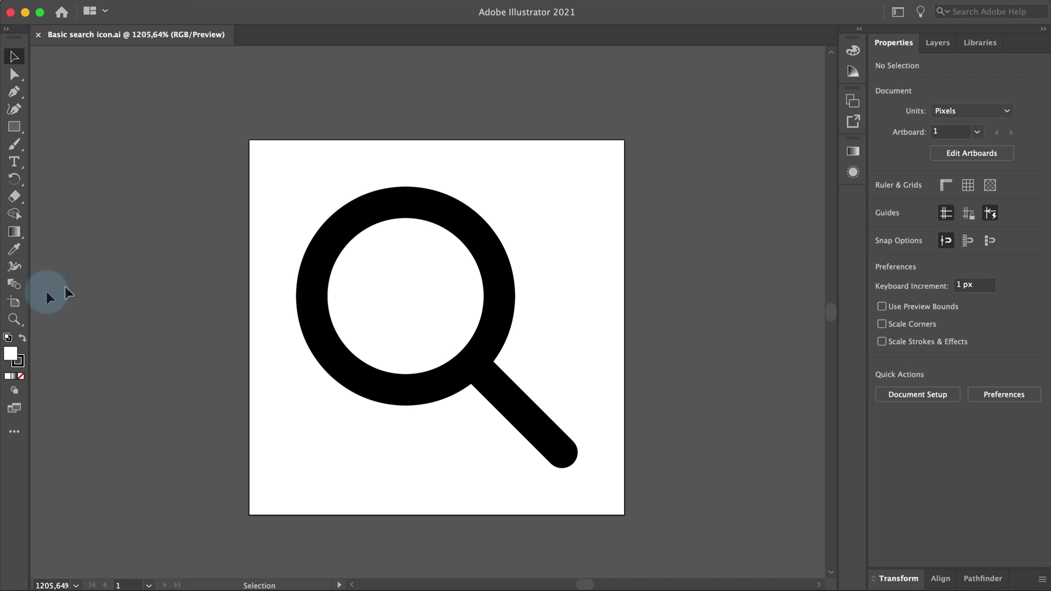
Step: Copy and paste the icon's artboard until five artboards hold the magnifier, then activate artboard 2
{"action": "left_click", "coordinate": [14, 302]}
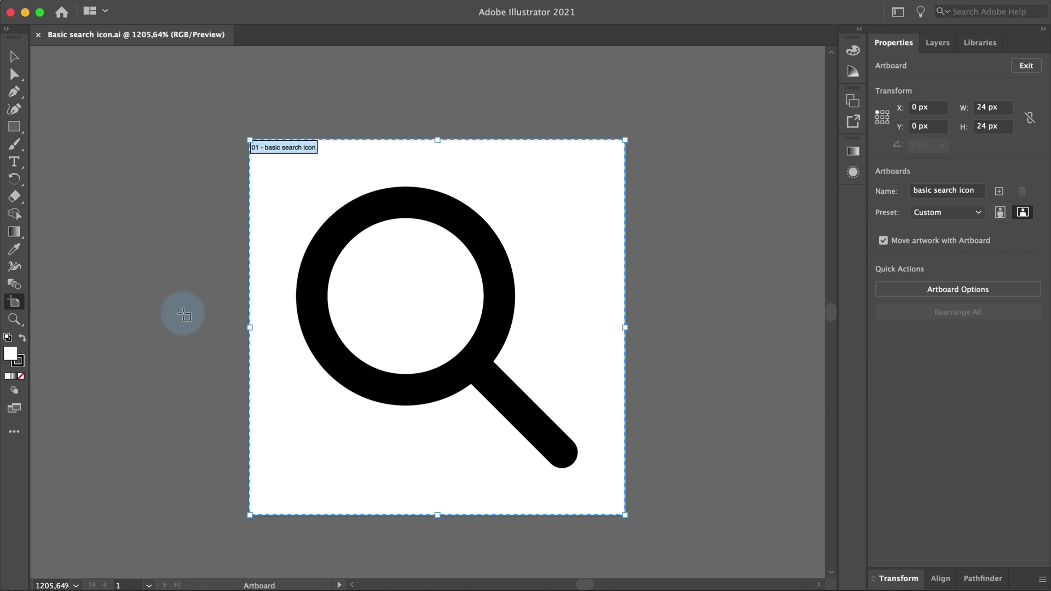
{"action": "key", "text": "super"}
{"action": "key", "text": "super+c"}
{"action": "key", "text": "super+v"}
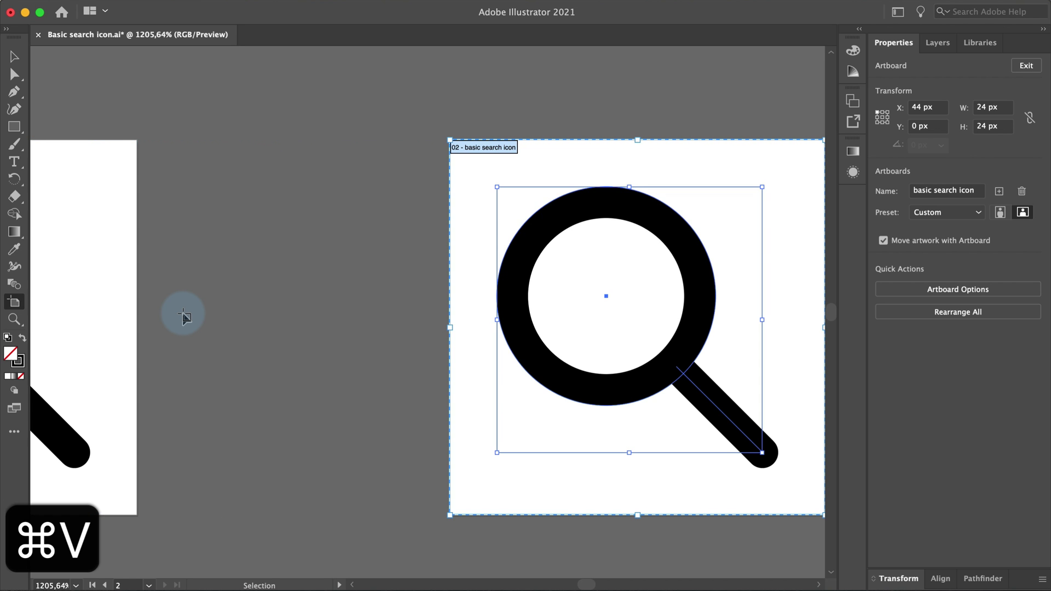
{"action": "key", "text": "super+v"}
{"action": "key", "text": "super+v"}
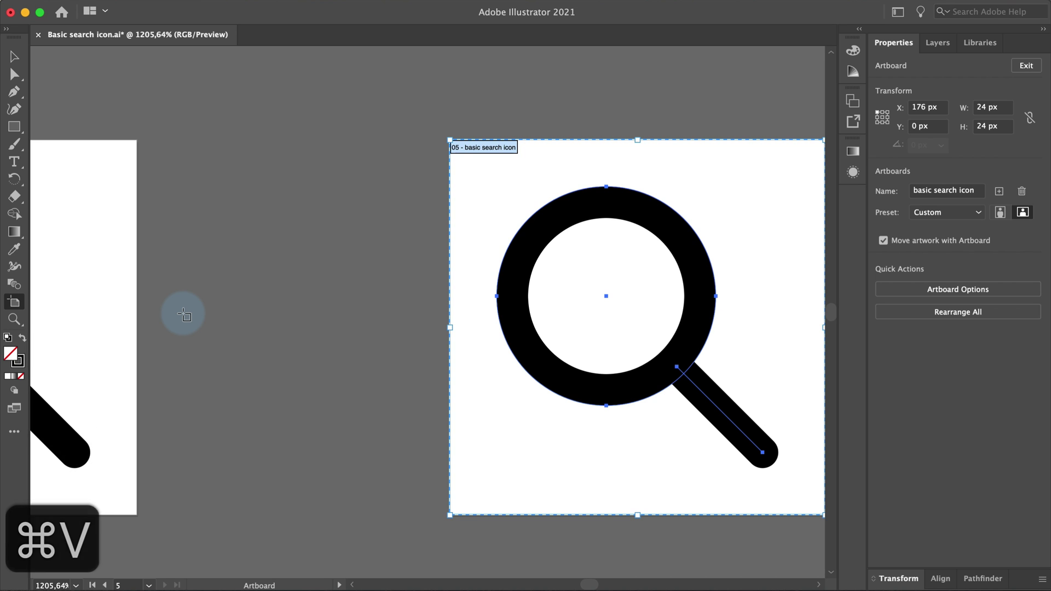
{"action": "scroll", "coordinate": [184, 315], "scroll_direction": "down", "scroll_amount": 5}
{"action": "scroll", "coordinate": [184, 315], "scroll_direction": "down", "scroll_amount": 3}
{"action": "scroll", "coordinate": [184, 306], "scroll_direction": "left", "scroll_amount": 3}
{"action": "key", "text": "v"}
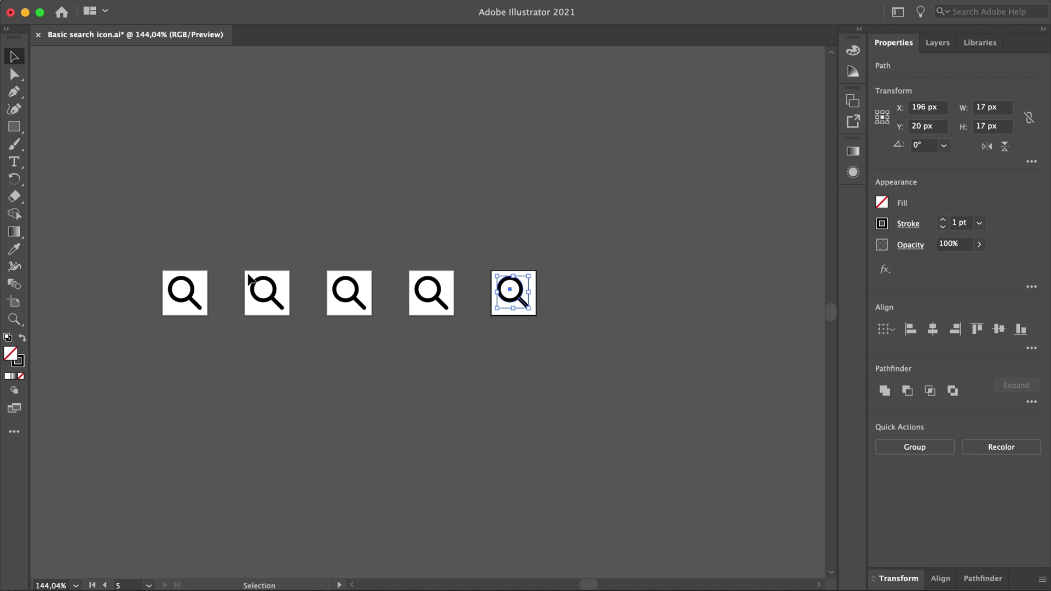
{"action": "left_click", "coordinate": [249, 280]}
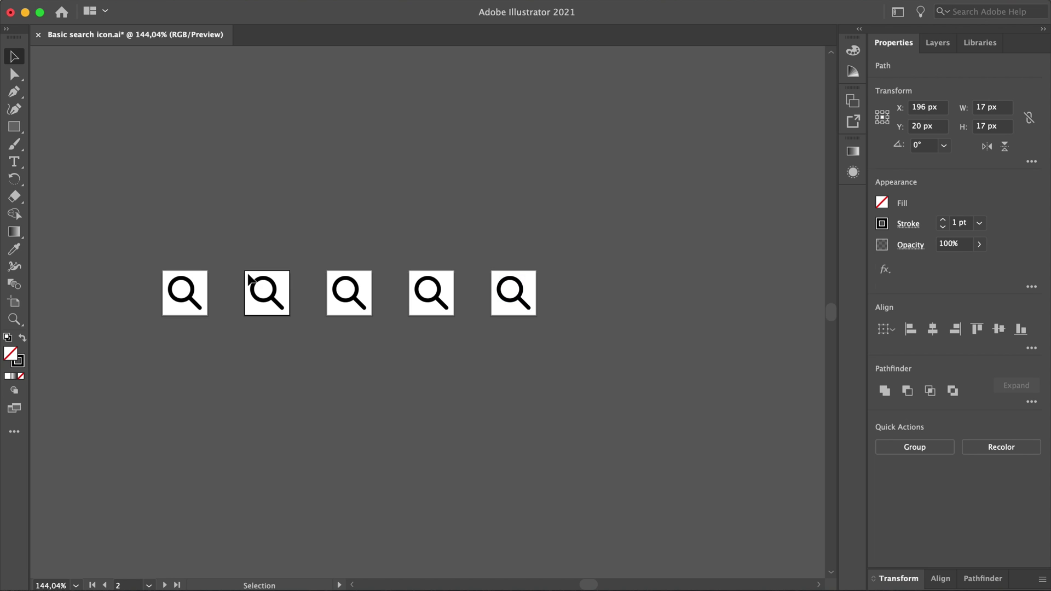
Step: Fit artboard 2 in view and paste a copy of its lens circle in place
{"action": "key", "text": "a"}
{"action": "key", "text": "super+0"}
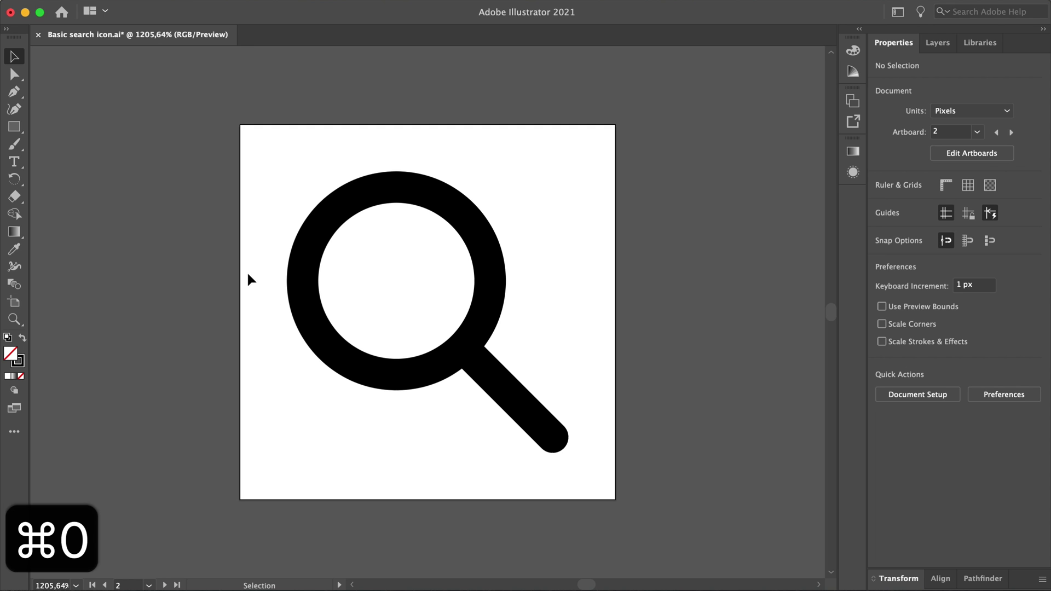
{"action": "key", "text": "v"}
{"action": "left_click", "coordinate": [465, 223]}
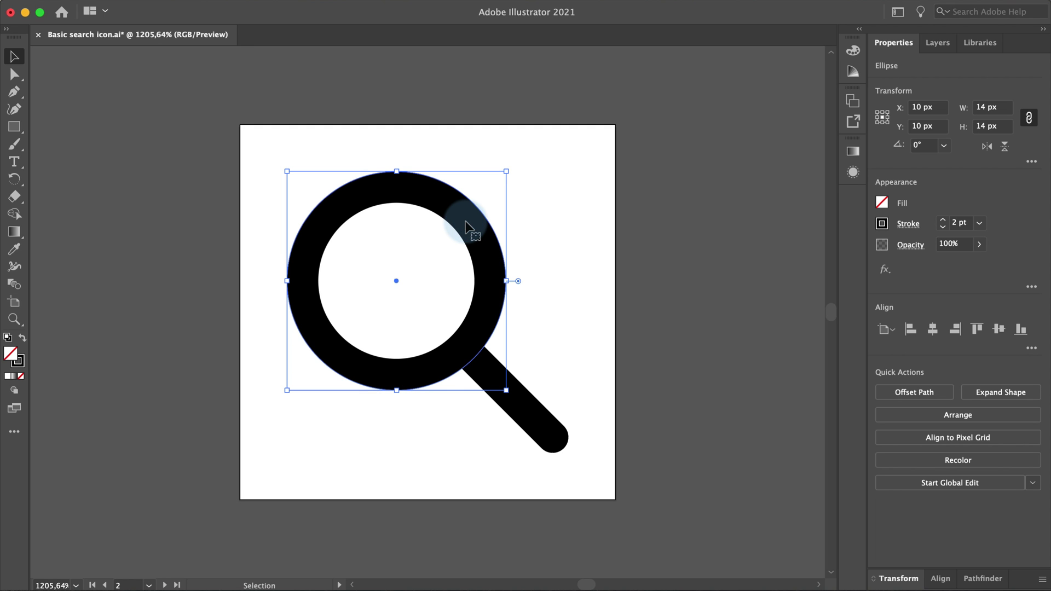
{"action": "key", "text": "super+c"}
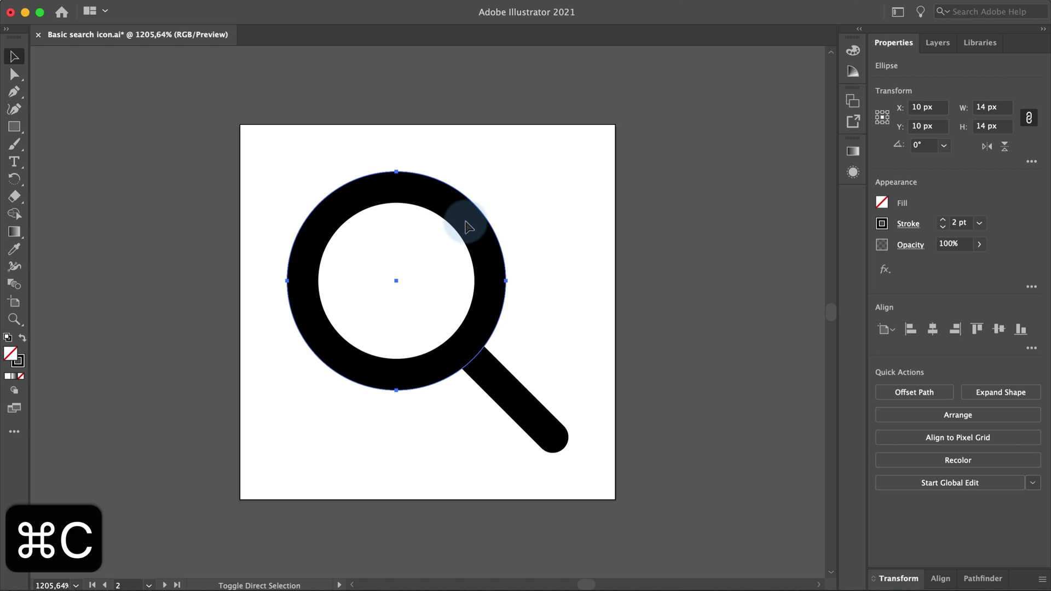
{"action": "key", "text": "shift+super+v"}
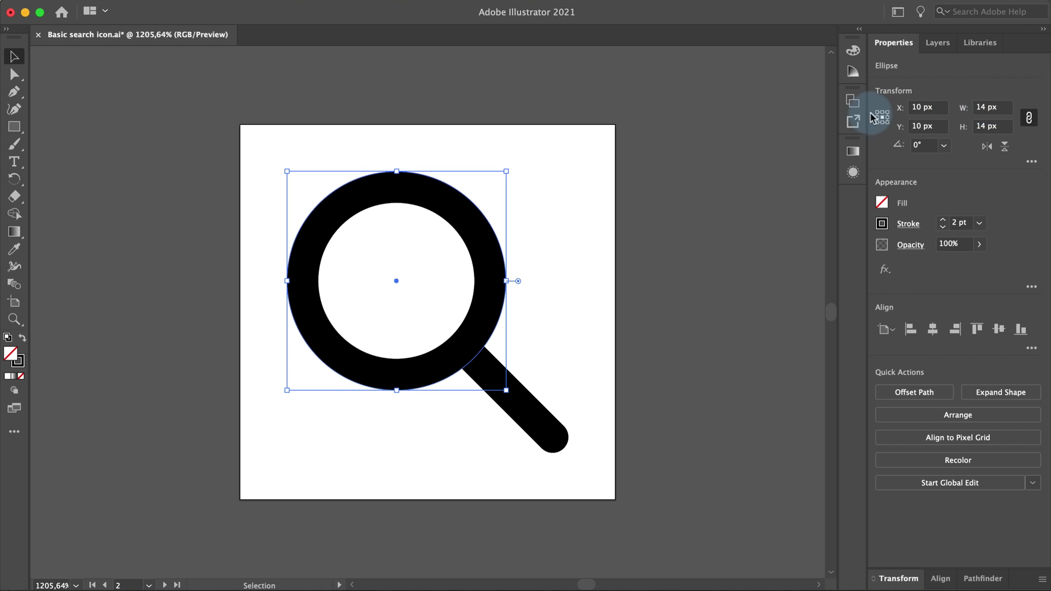
Step: Resize the circle copy to 10 px and give it a bright green 00FF00 stroke
{"action": "left_click", "coordinate": [986, 107]}
{"action": "key", "text": "Down"}
{"action": "key", "text": "Down"}
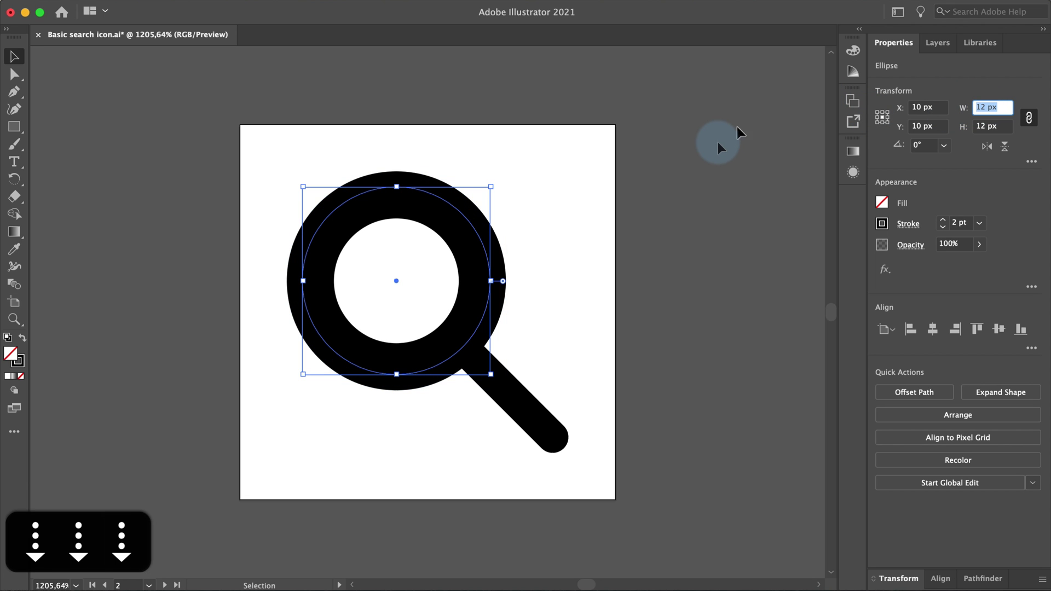
{"action": "key", "text": "Down"}
{"action": "key", "text": "Down"}
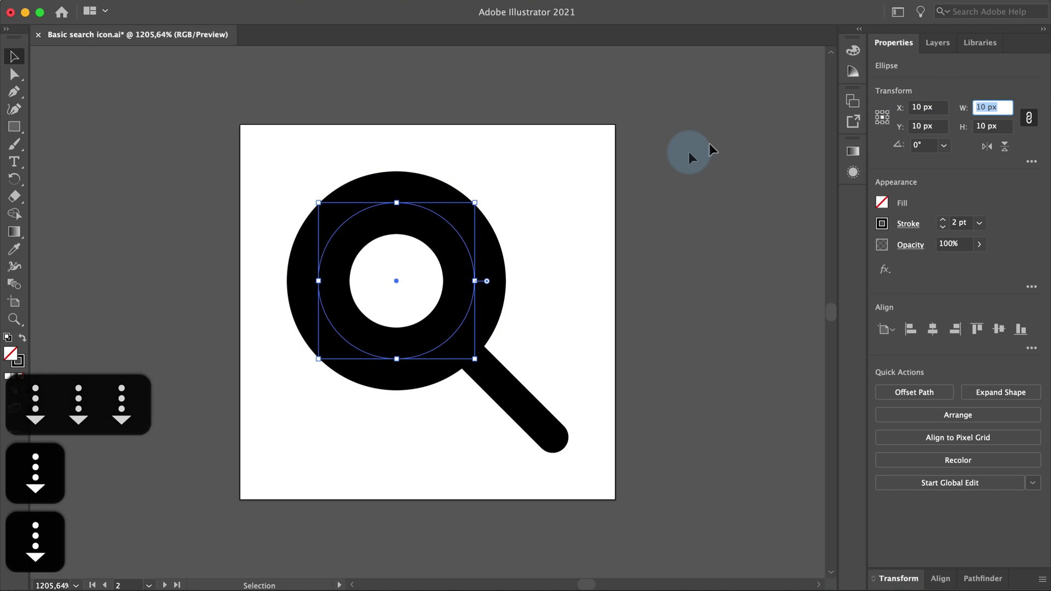
{"action": "left_click", "coordinate": [683, 156]}
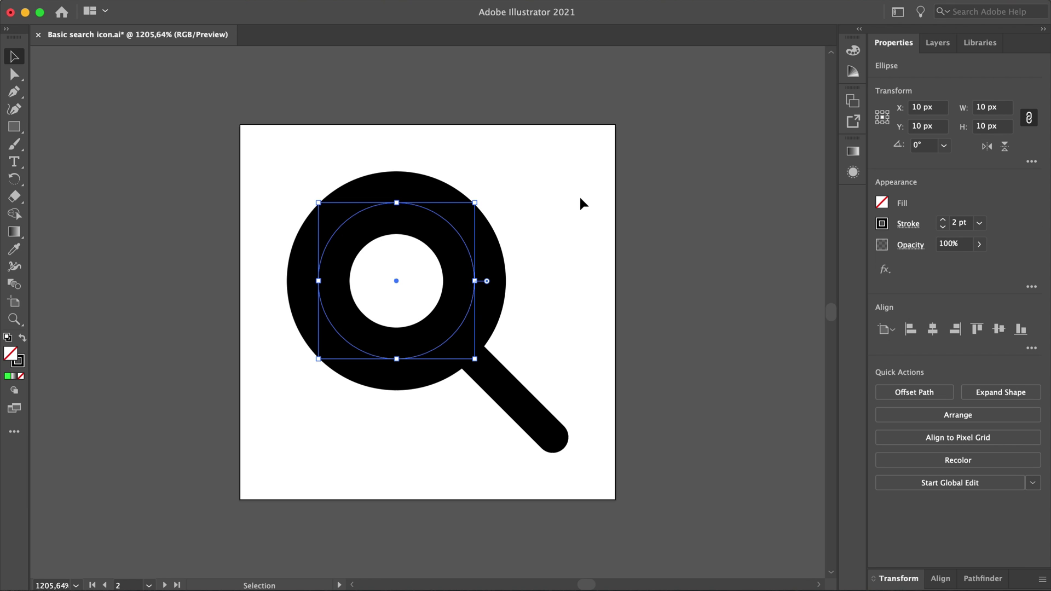
{"action": "left_click", "coordinate": [853, 49]}
{"action": "left_click", "coordinate": [674, 95]}
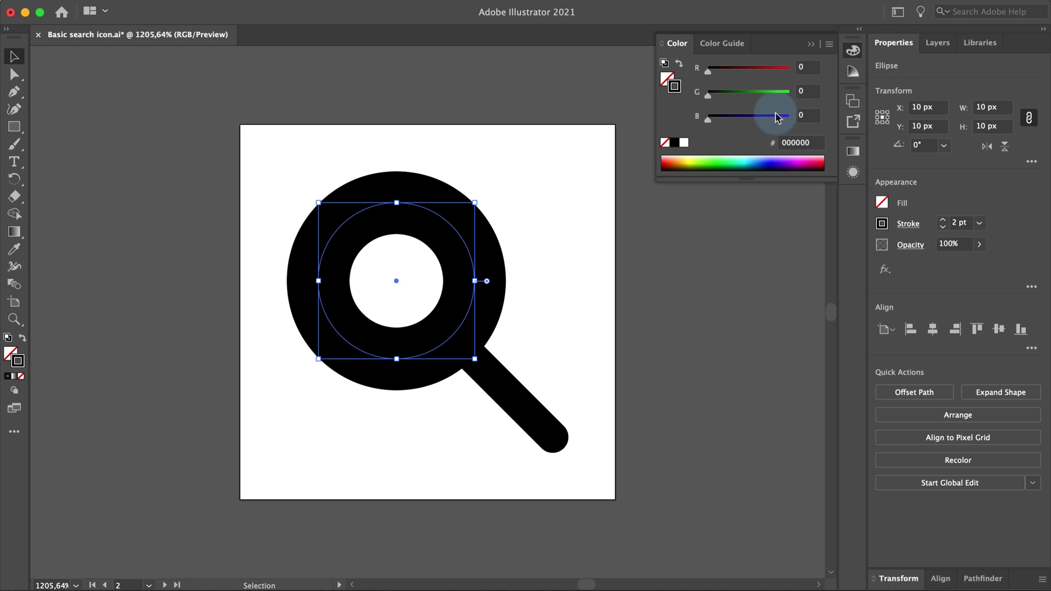
{"action": "left_click_drag", "start_coordinate": [781, 102], "coordinate": [799, 90]}
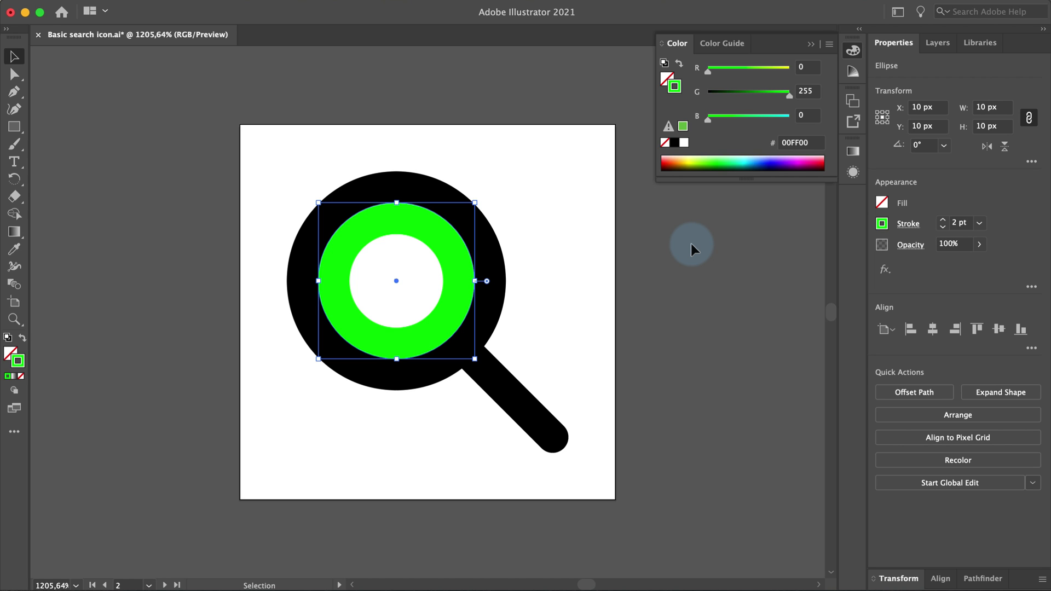
{"action": "key", "text": "Escape"}
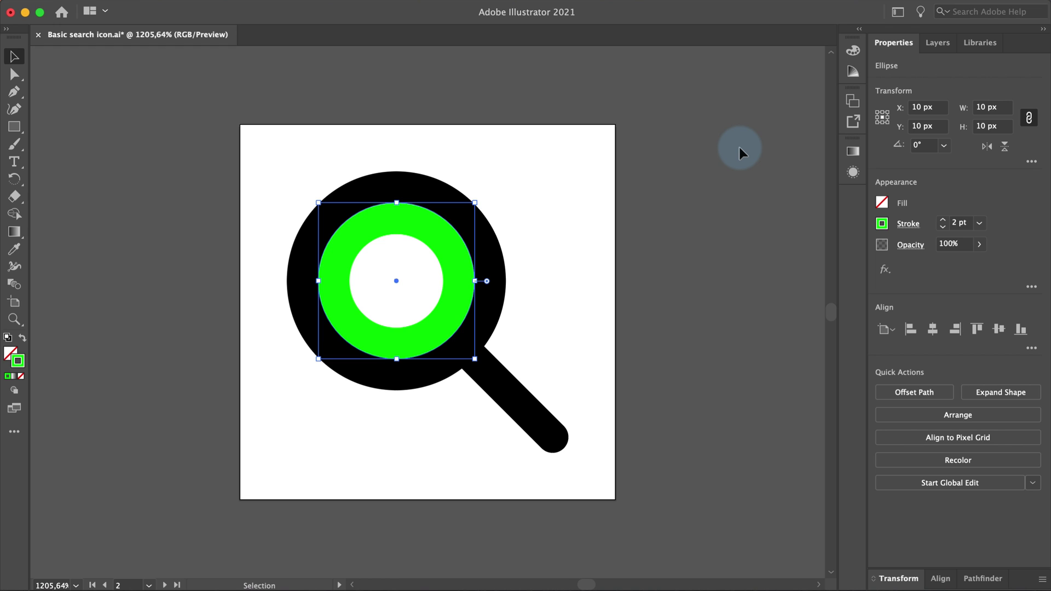
Step: Paste another circle copy in place, align its stroke to Center, and size it to 4 px
{"action": "left_click", "coordinate": [740, 147]}
{"action": "key", "text": "super+shift+v"}
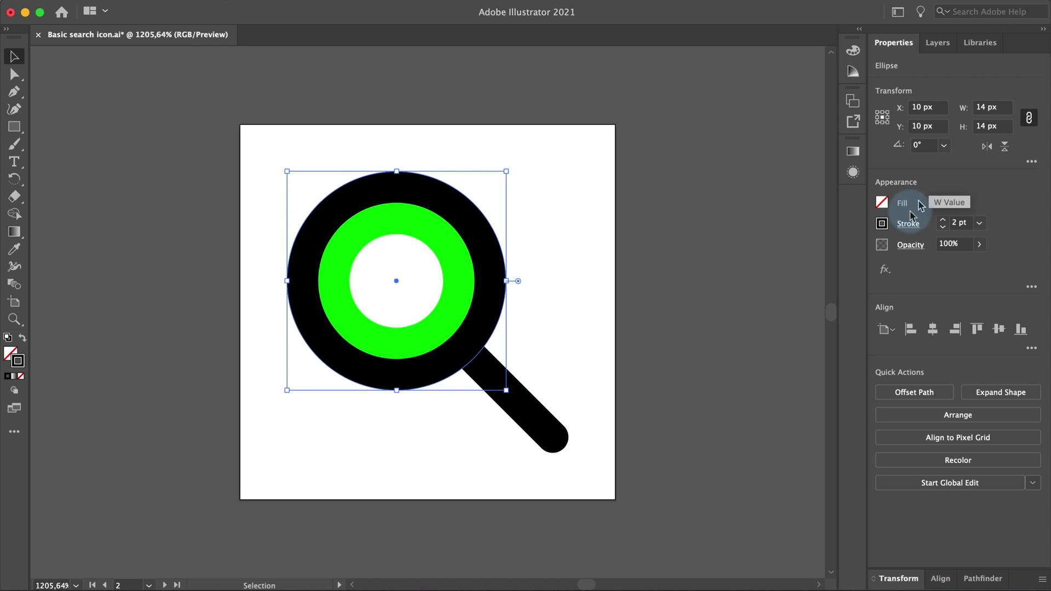
{"action": "left_click", "coordinate": [908, 224]}
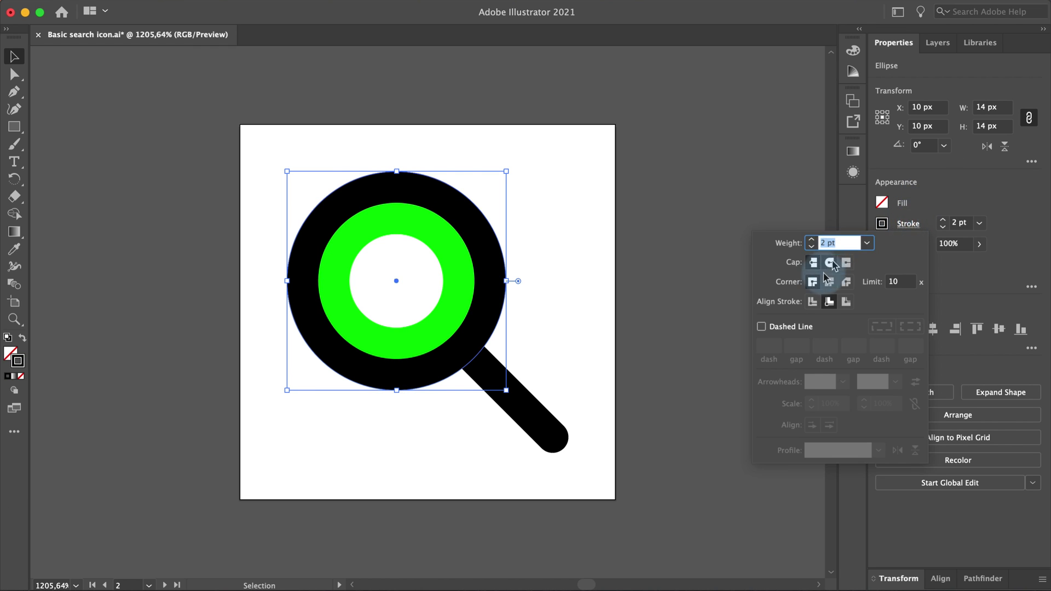
{"action": "left_click", "coordinate": [813, 301]}
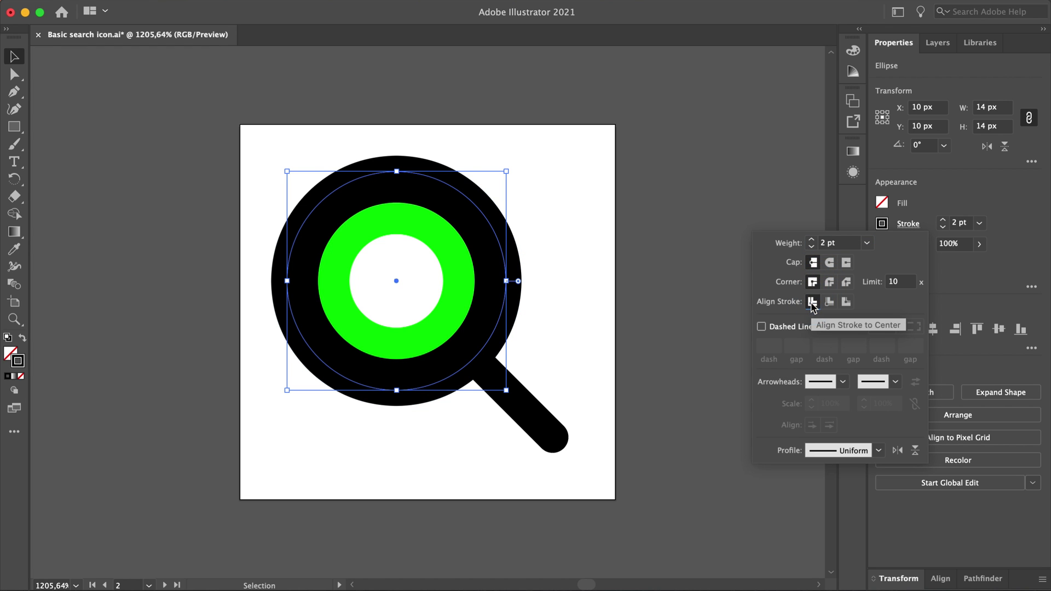
{"action": "left_click", "coordinate": [980, 127]}
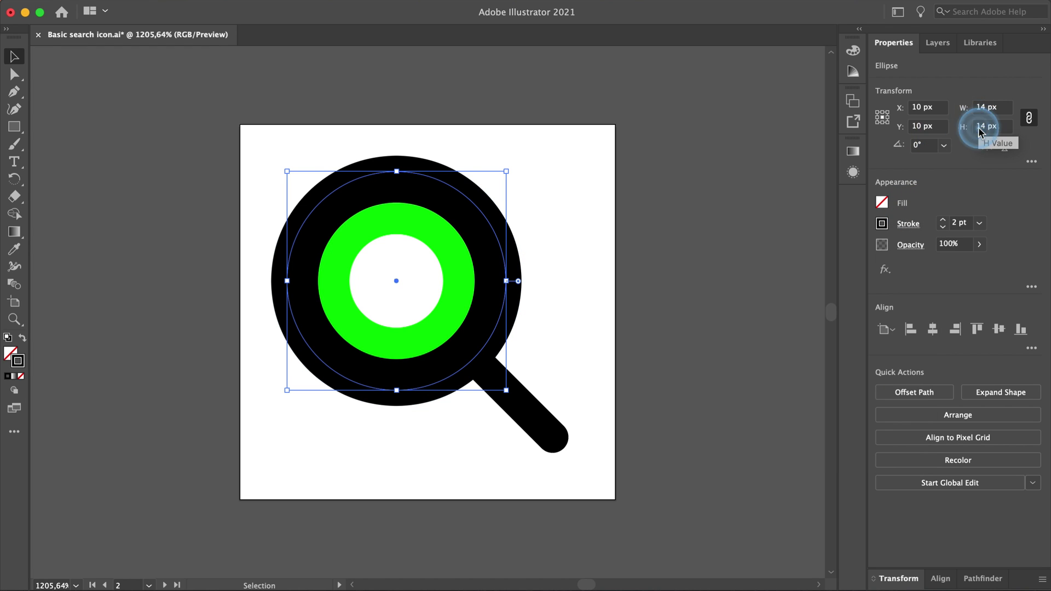
{"action": "key", "text": "BackSpace"}
{"action": "key", "text": "Return"}
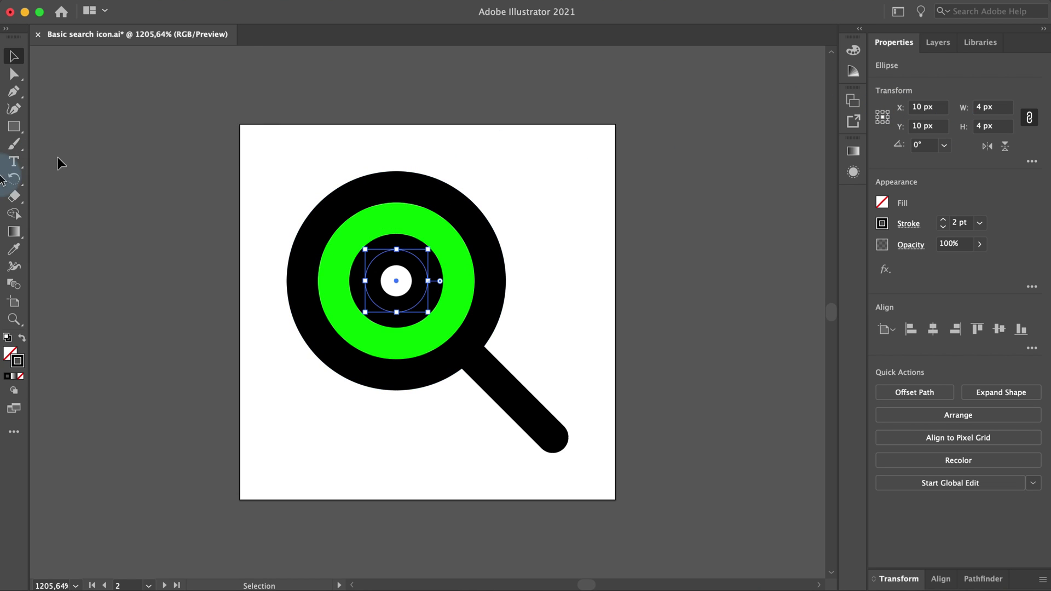
Step: Cut the small circle at its top and right points, deleting the leftover arc and green ring
{"action": "left_click_drag", "start_coordinate": [14, 204], "coordinate": [47, 213]}
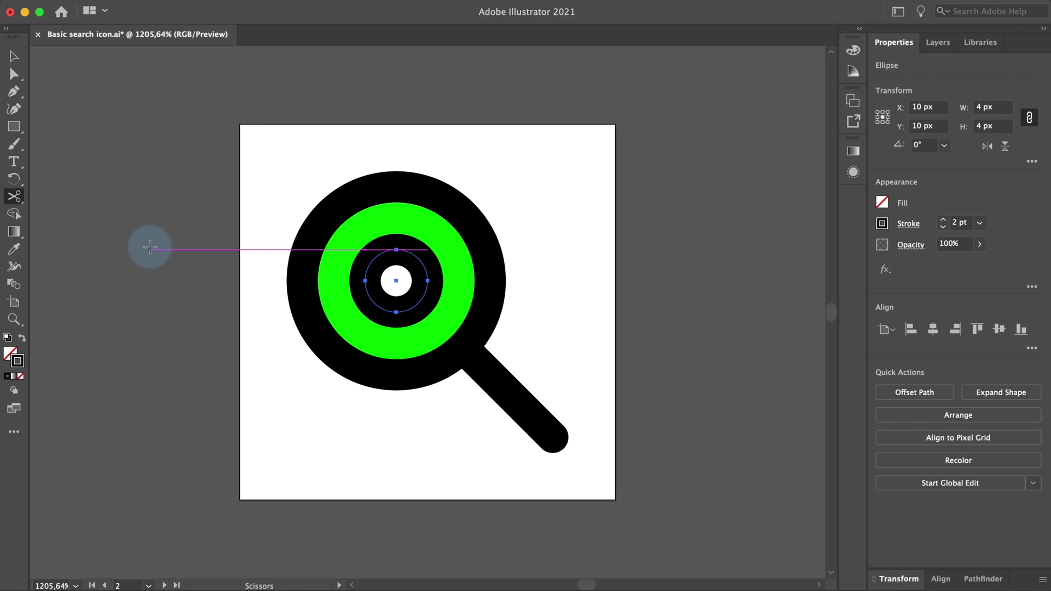
{"action": "left_click", "coordinate": [395, 250]}
{"action": "left_click", "coordinate": [428, 280]}
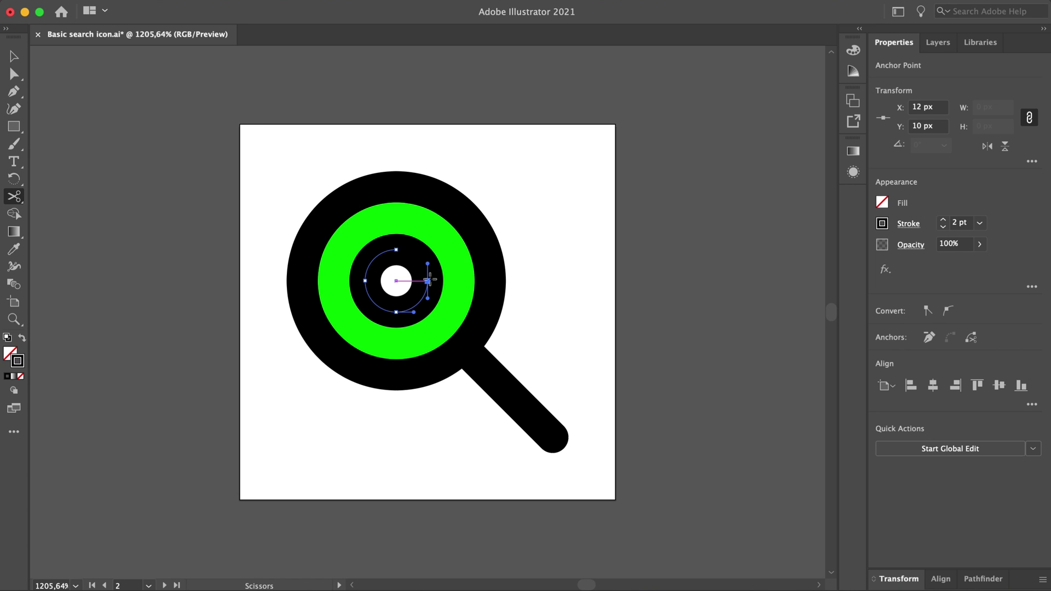
{"action": "left_click", "coordinate": [15, 55]}
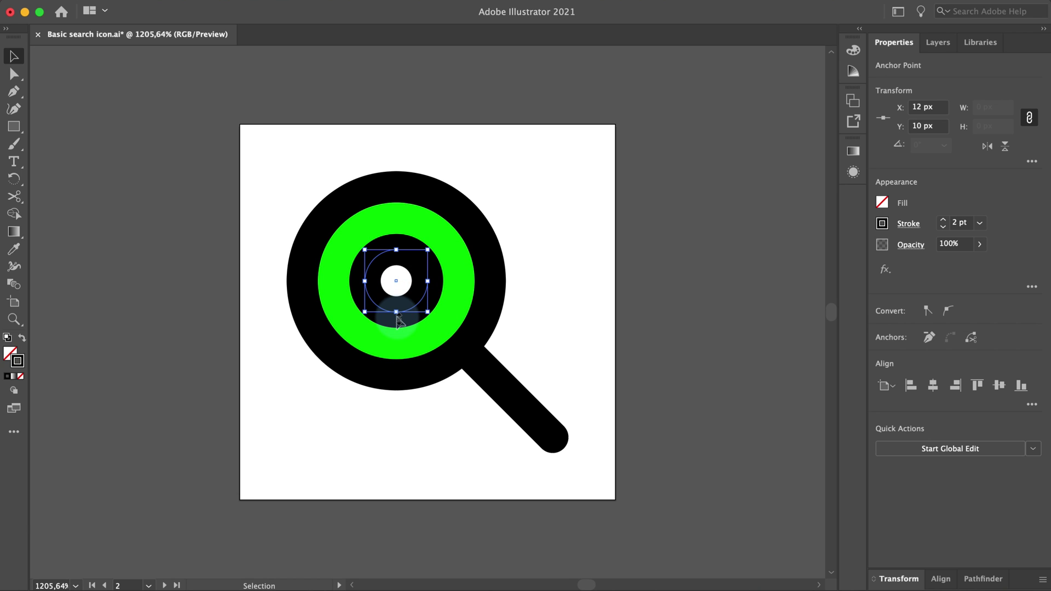
{"action": "key", "text": "BackSpace"}
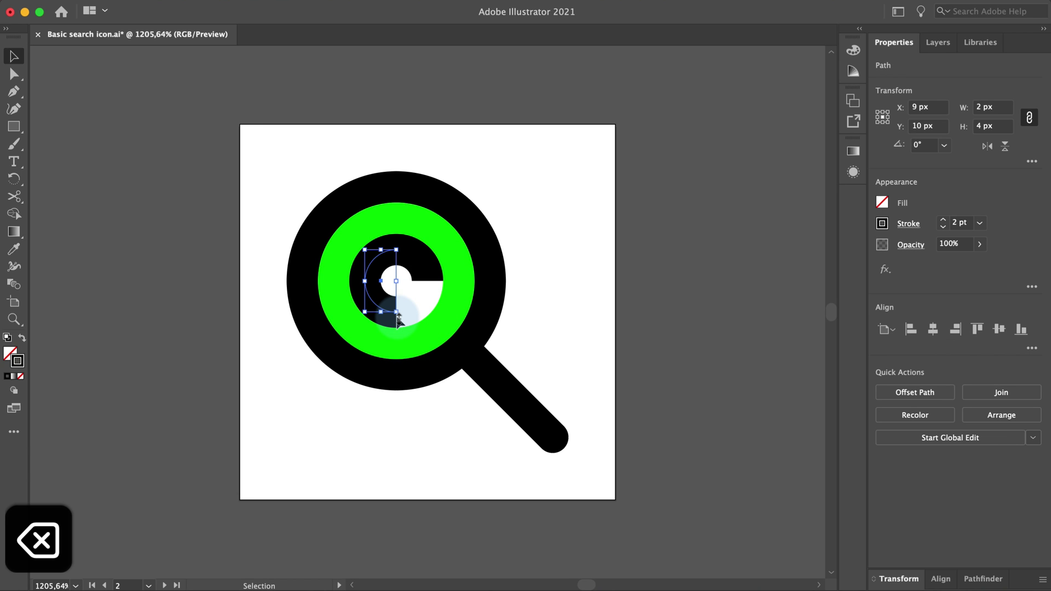
{"action": "key", "text": "BackSpace"}
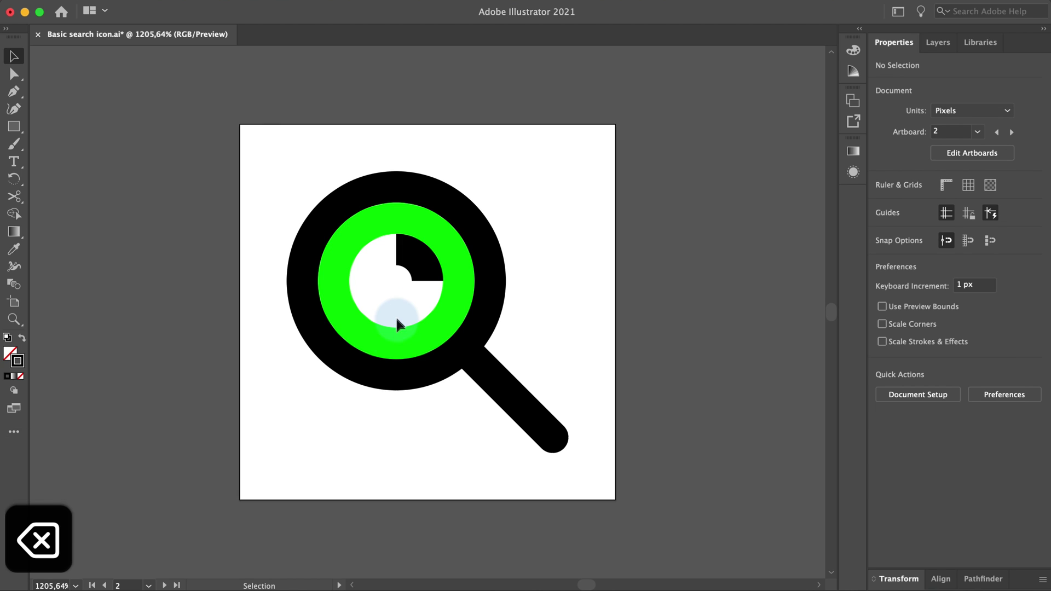
{"action": "left_click", "coordinate": [390, 337]}
{"action": "key", "text": "BackSpace"}
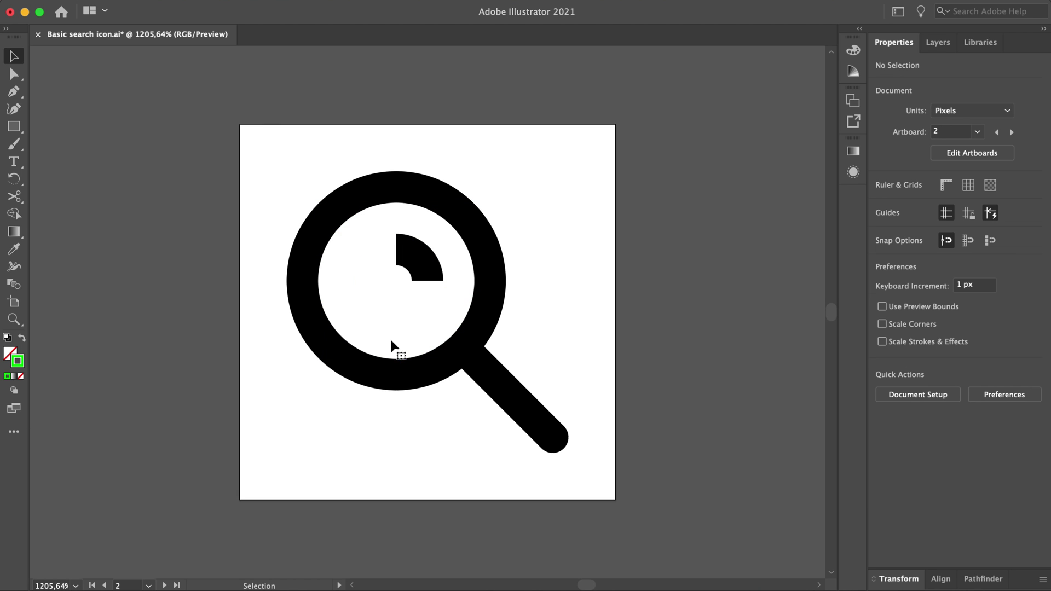
Step: Give the remaining small quarter arc a Round Cap stroke and deselect it
{"action": "left_click", "coordinate": [417, 263]}
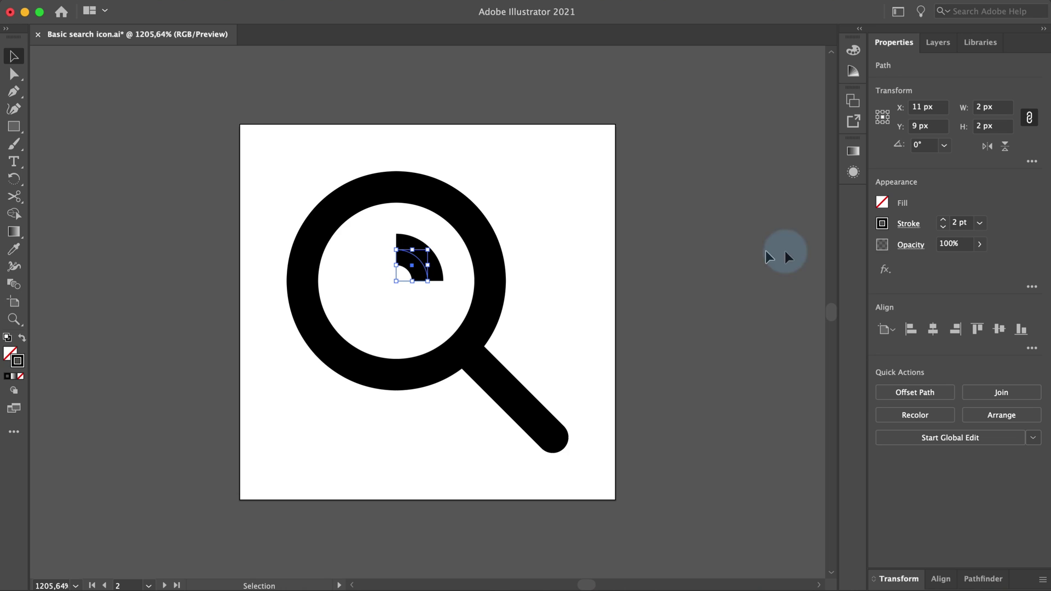
{"action": "left_click", "coordinate": [908, 224]}
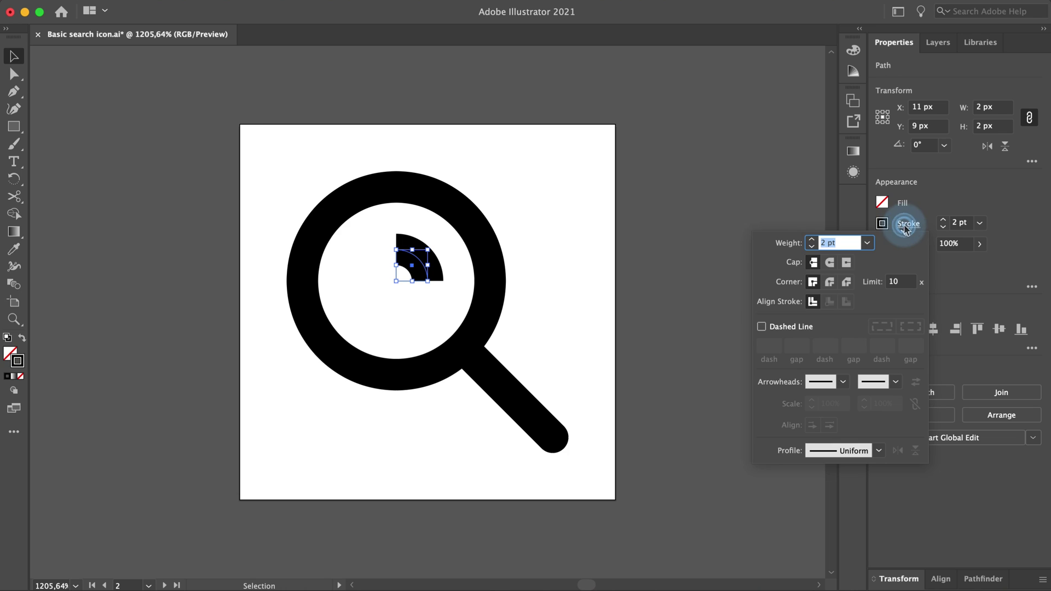
{"action": "left_click", "coordinate": [829, 267]}
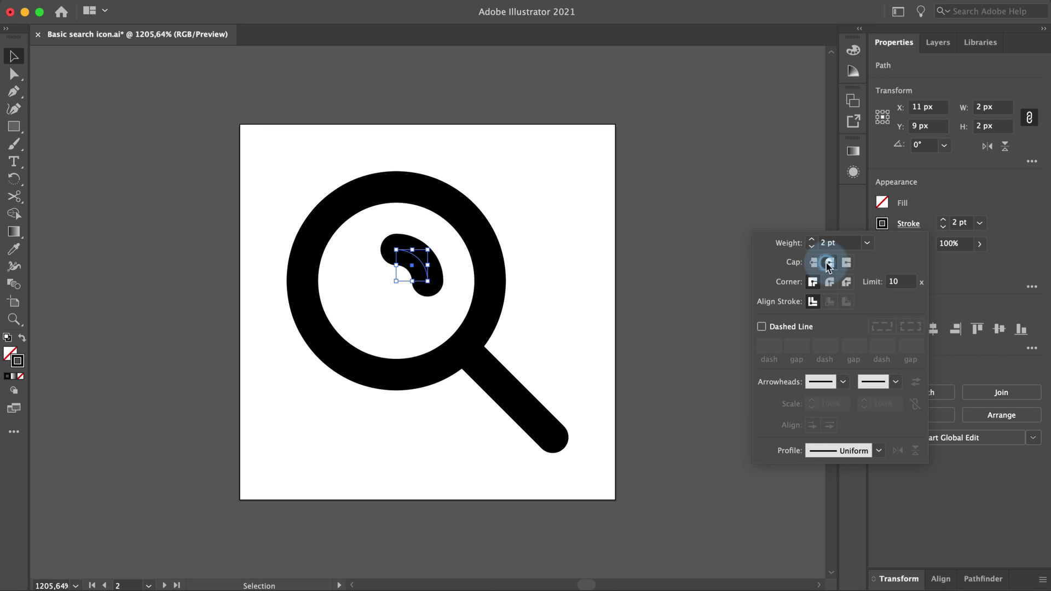
{"action": "left_click", "coordinate": [705, 175]}
{"action": "left_click", "coordinate": [706, 174]}
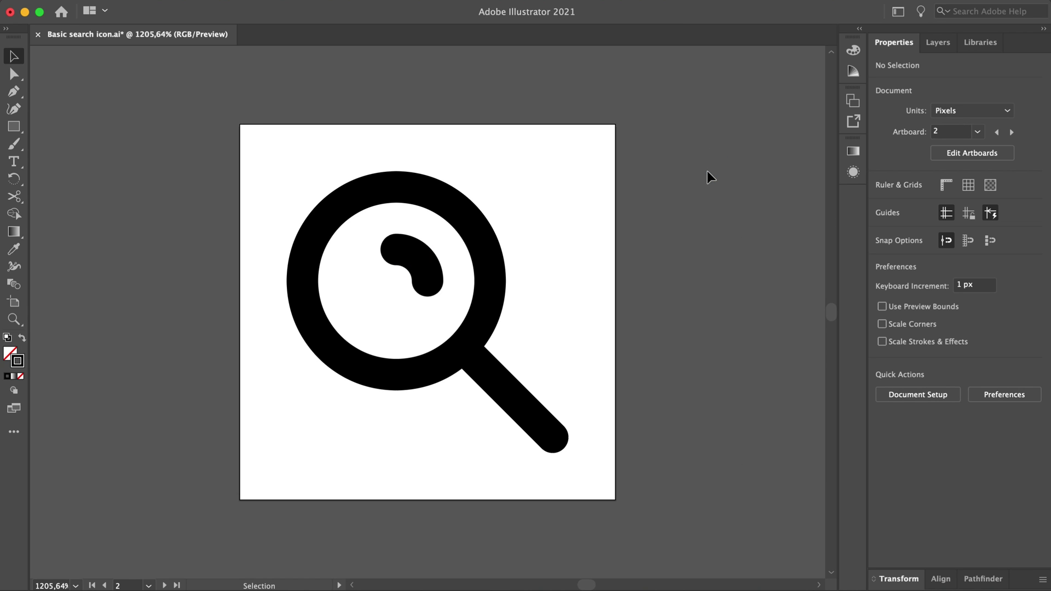
{"action": "scroll", "coordinate": [708, 171], "scroll_direction": "down", "scroll_amount": 2}
{"action": "scroll", "coordinate": [706, 170], "scroll_direction": "right", "scroll_amount": 5}
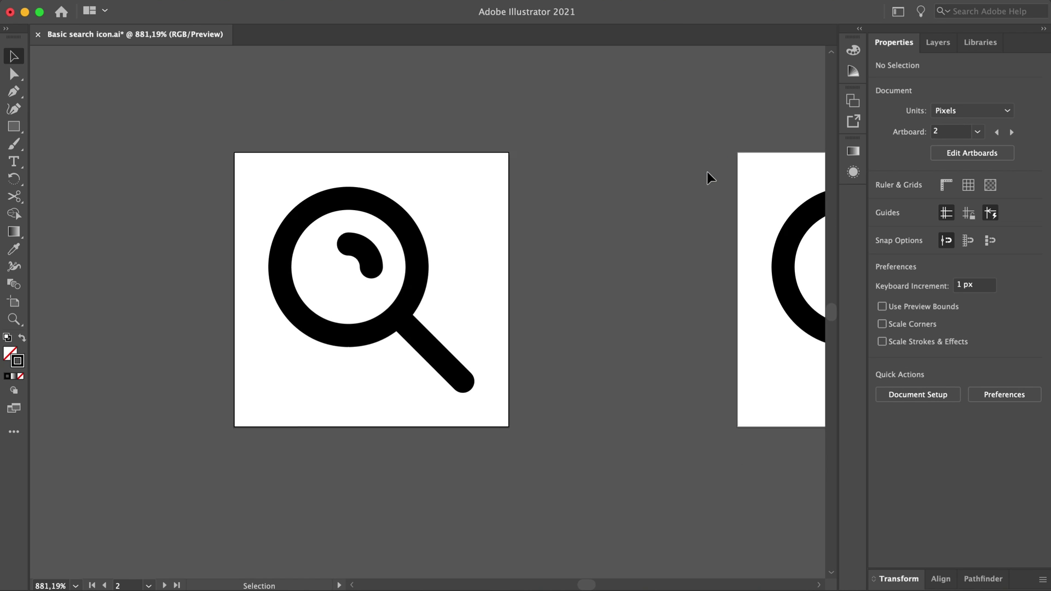
Step: On artboard 3, shrink the ring to 13 px using the top-left reference point
{"action": "left_click", "coordinate": [687, 174]}
{"action": "key", "text": "super+0"}
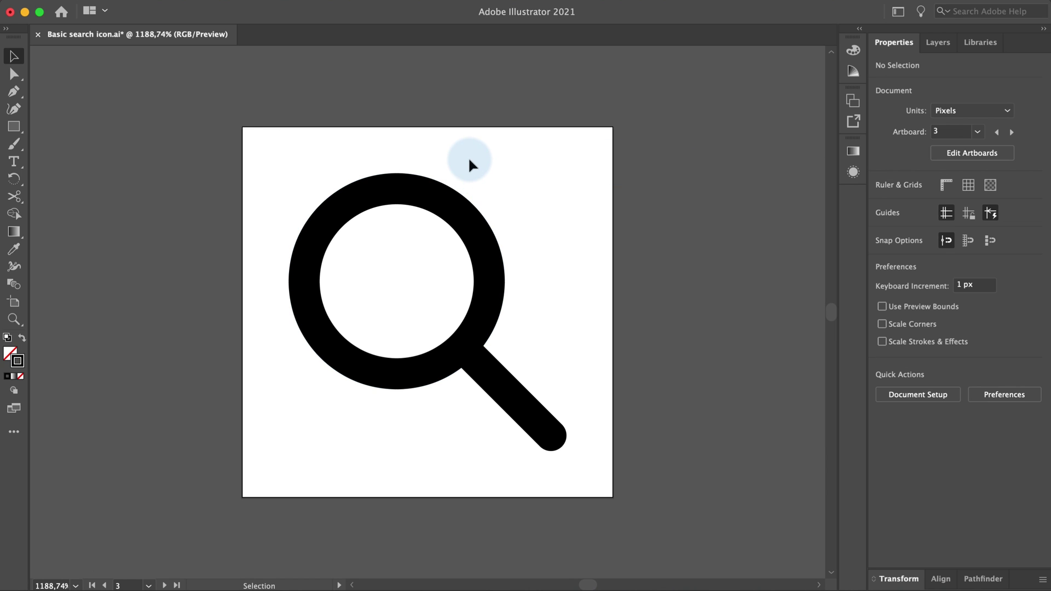
{"action": "left_click", "coordinate": [460, 210]}
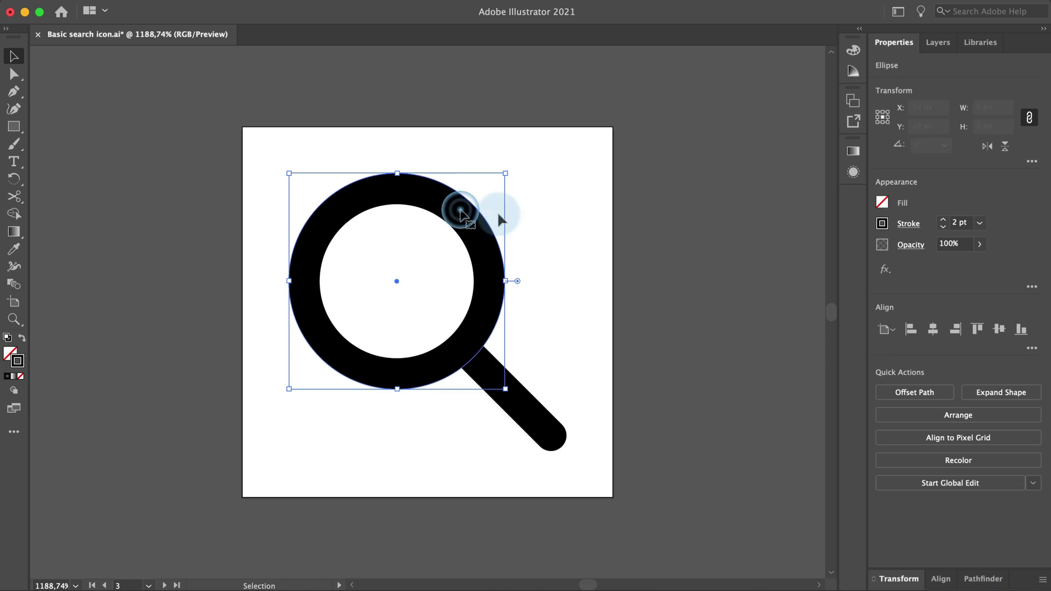
{"action": "left_click", "coordinate": [878, 112]}
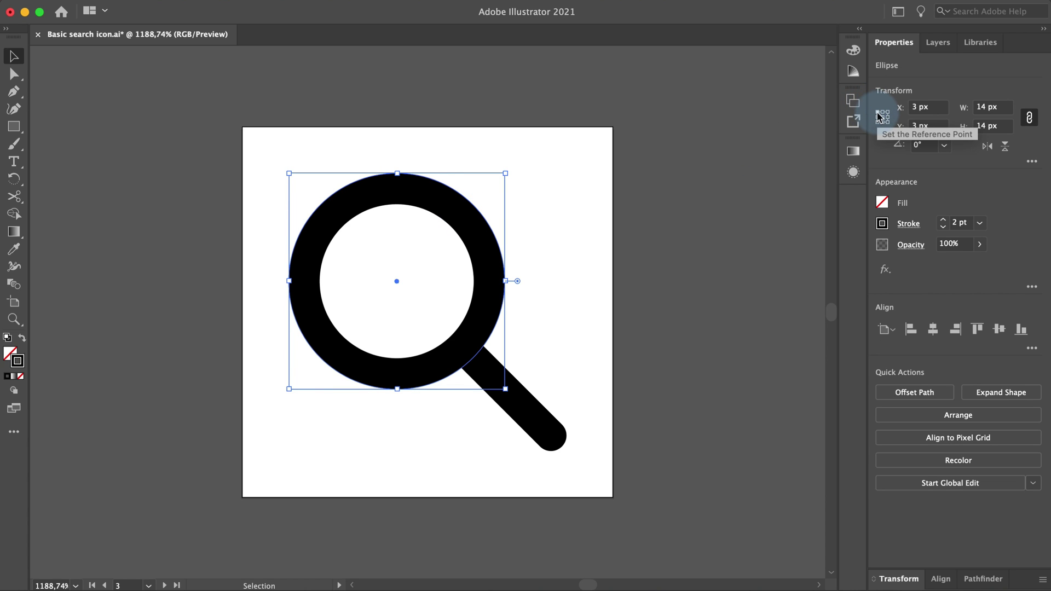
{"action": "left_click", "coordinate": [995, 125]}
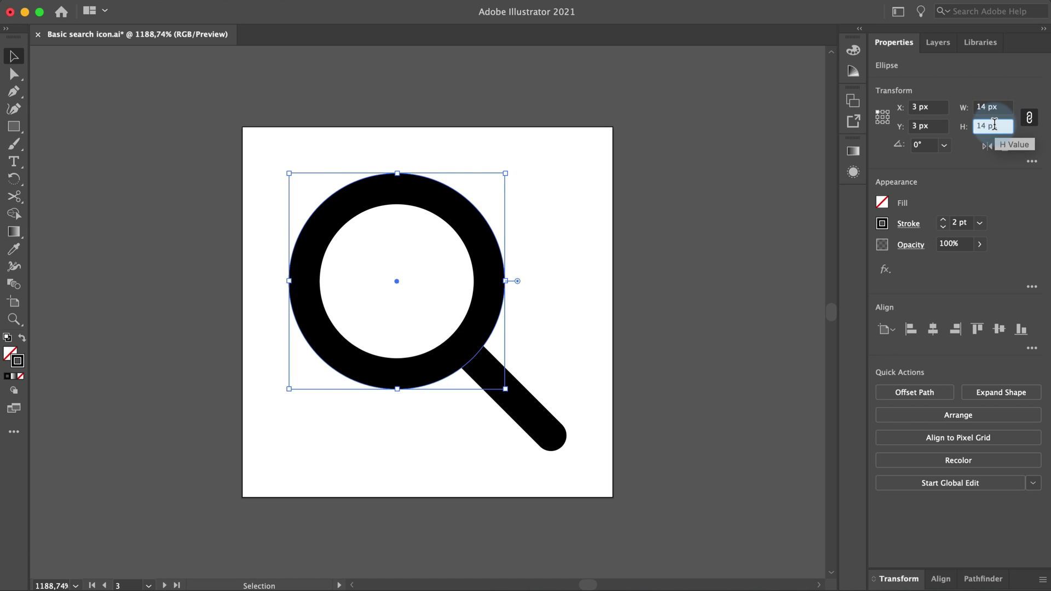
{"action": "key", "text": "Down"}
{"action": "key", "text": "Return"}
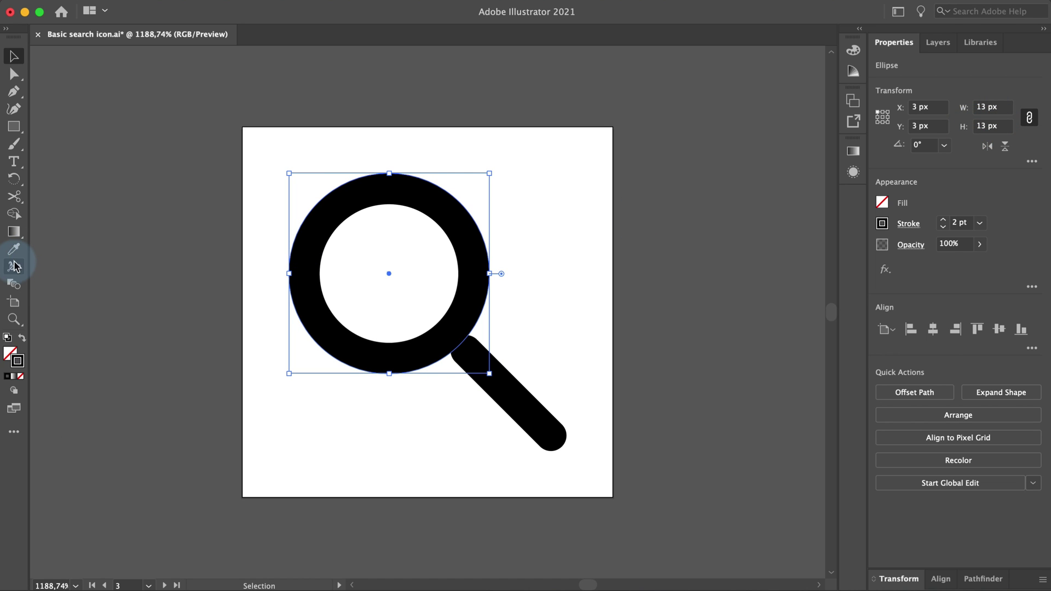
Step: Widen the handle's end to 4 px with the Width tool
{"action": "left_click", "coordinate": [13, 267]}
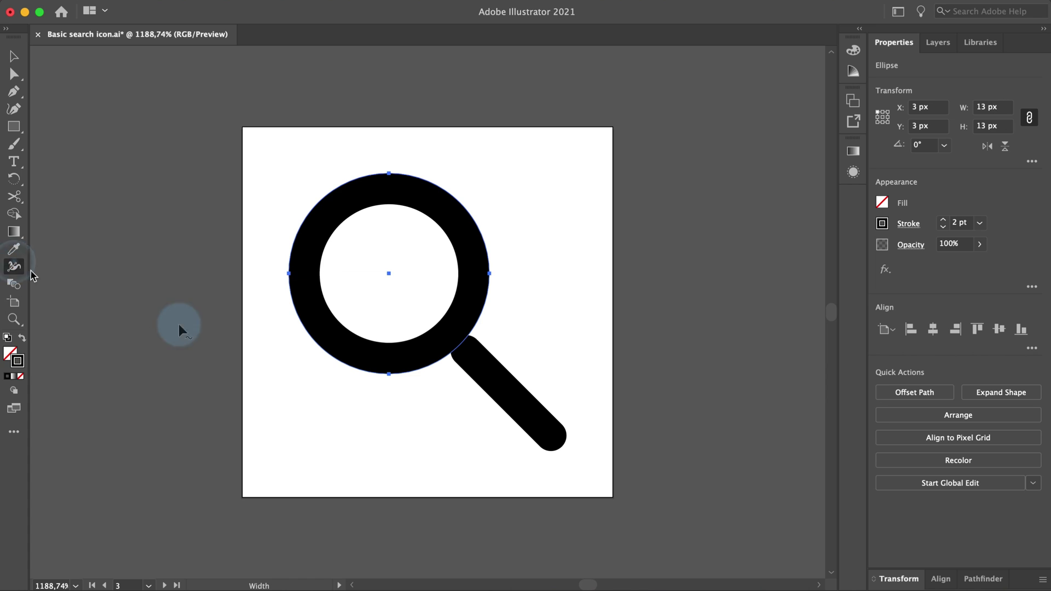
{"action": "double_click", "coordinate": [552, 437]}
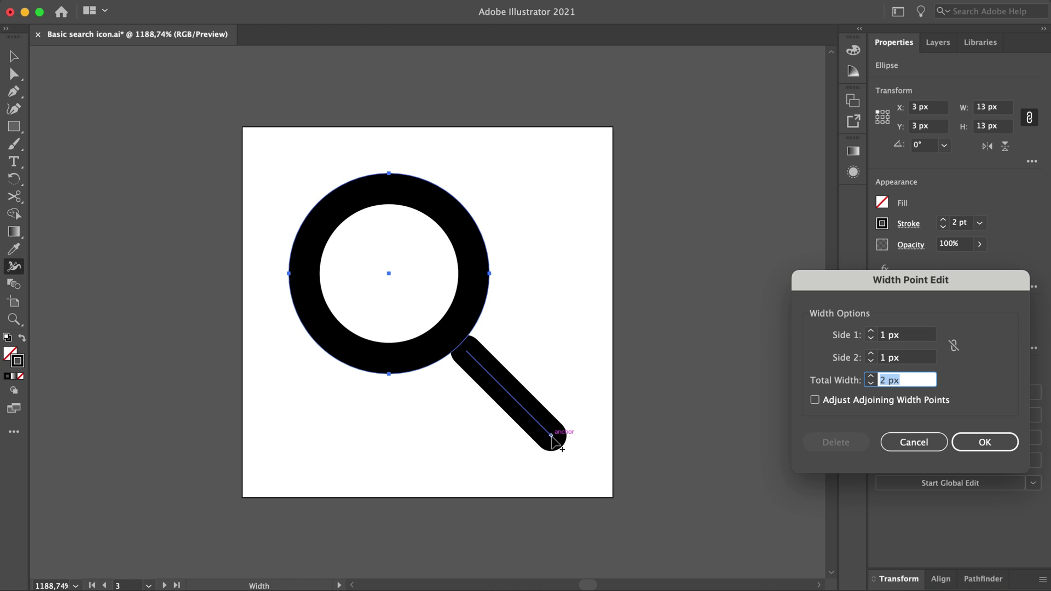
{"action": "type", "text": "4"}
{"action": "left_click", "coordinate": [980, 441]}
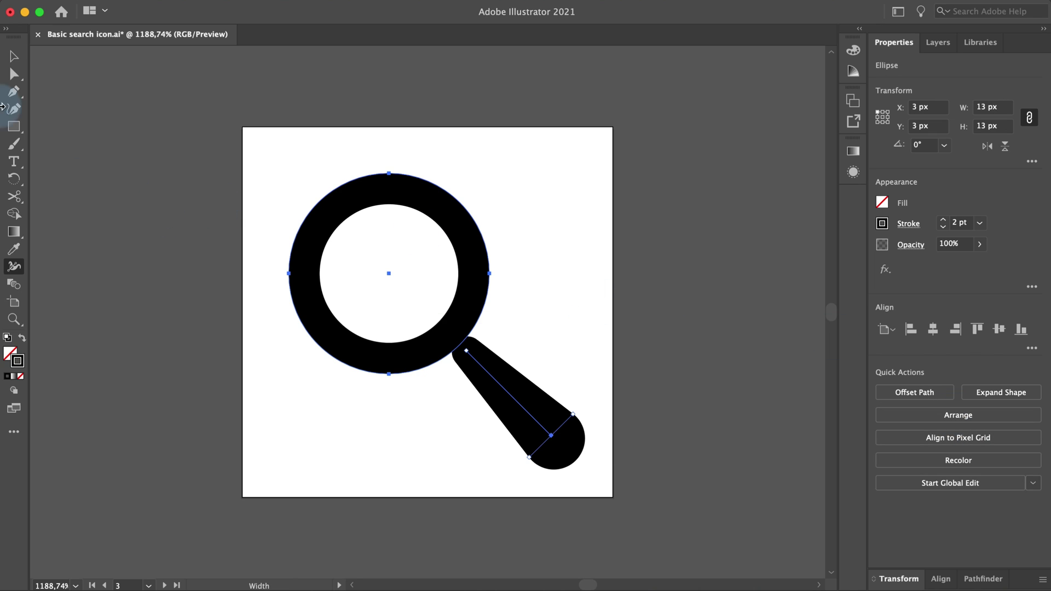
Step: Move the handle line to X and Y of 13,3 px
{"action": "left_click", "coordinate": [15, 57]}
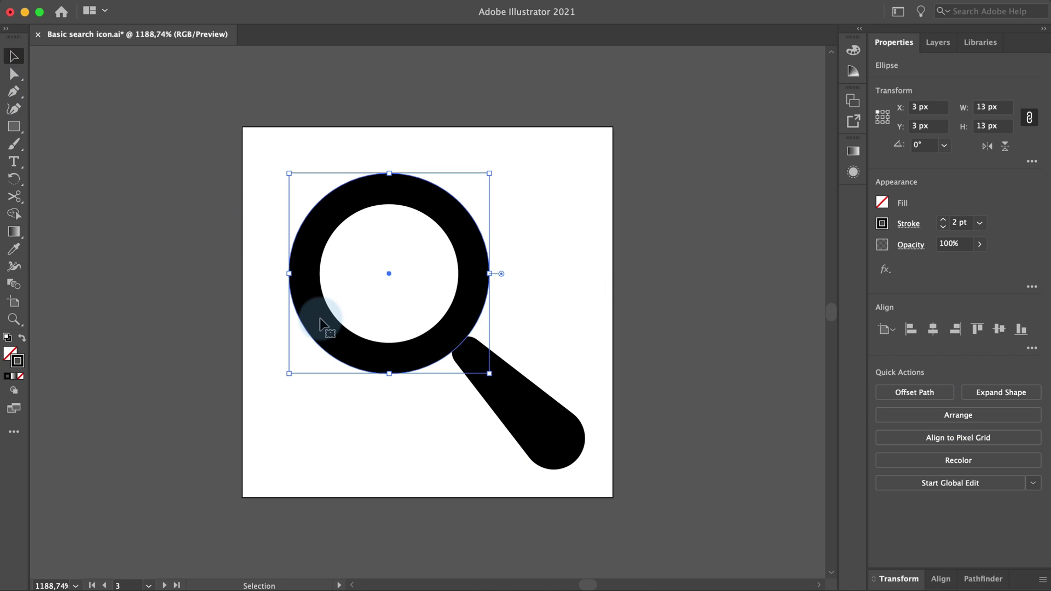
{"action": "left_click", "coordinate": [523, 405]}
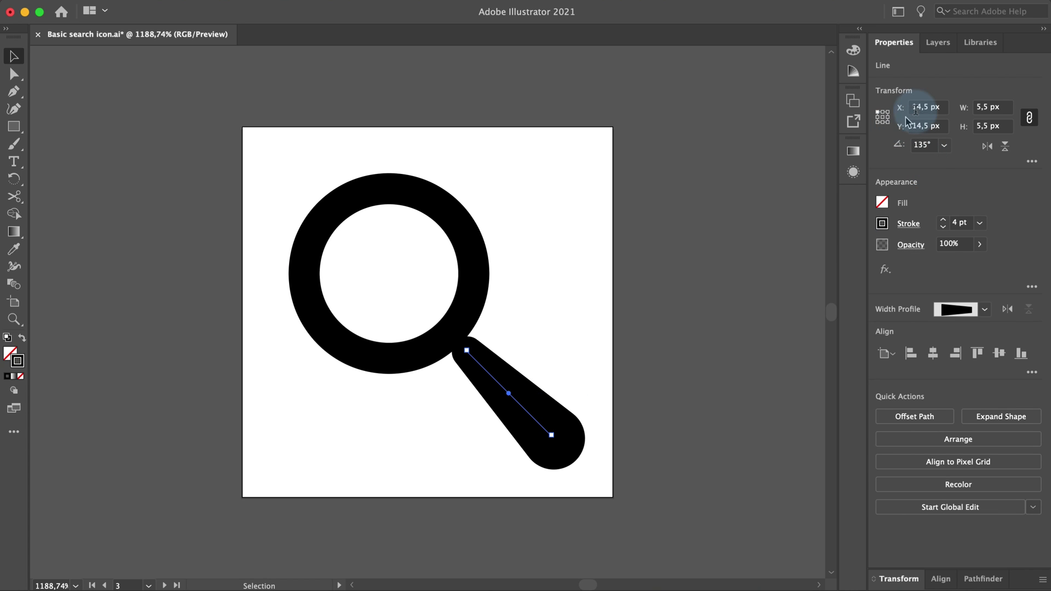
{"action": "left_click", "coordinate": [924, 108]}
{"action": "type", "text": "13,3"}
{"action": "key", "text": "Return"}
{"action": "left_click", "coordinate": [920, 126]}
{"action": "type", "text": "13,3"}
{"action": "key", "text": "Return"}
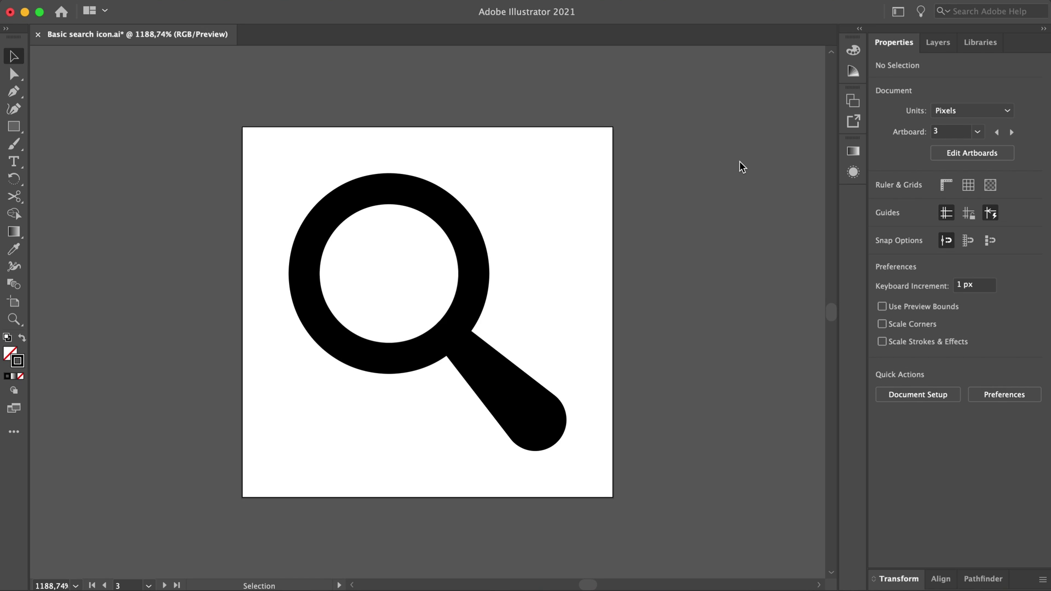
Step: On artboard 4, shrink the ring to 13 px from its top-left reference point
{"action": "scroll", "coordinate": [740, 166], "scroll_direction": "right", "scroll_amount": 10}
{"action": "left_click", "coordinate": [720, 143]}
{"action": "key", "text": "super+0"}
{"action": "left_click", "coordinate": [474, 146]}
{"action": "left_click", "coordinate": [465, 206]}
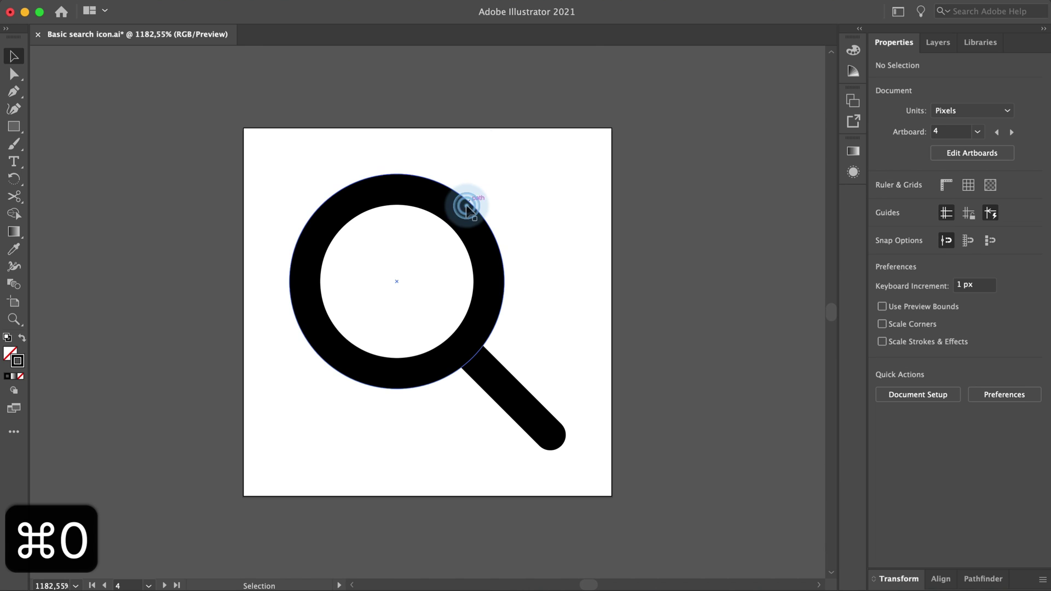
{"action": "left_click", "coordinate": [878, 116]}
{"action": "left_click", "coordinate": [984, 108]}
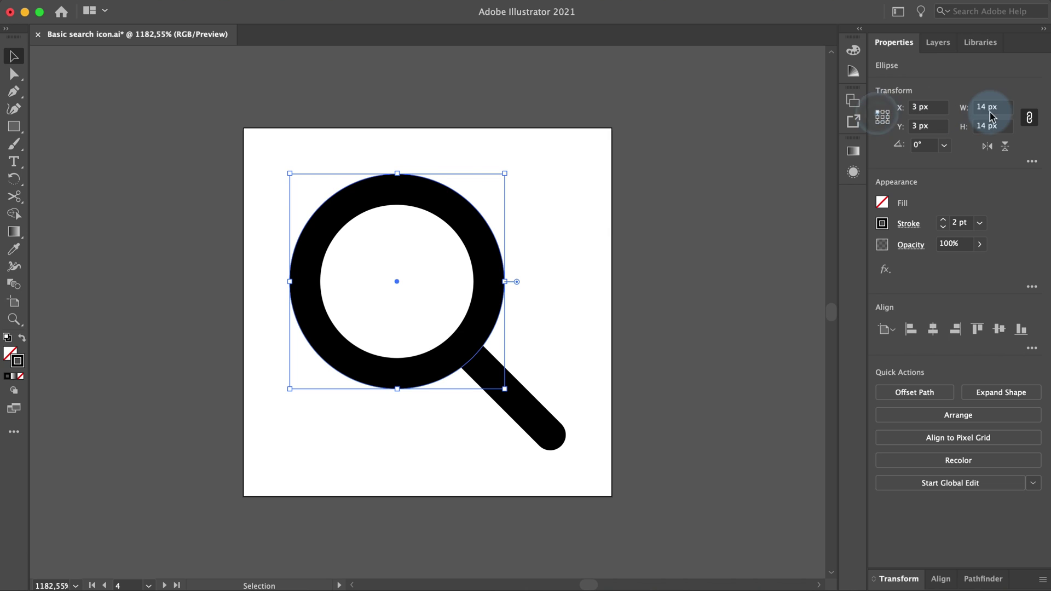
{"action": "key", "text": "Down"}
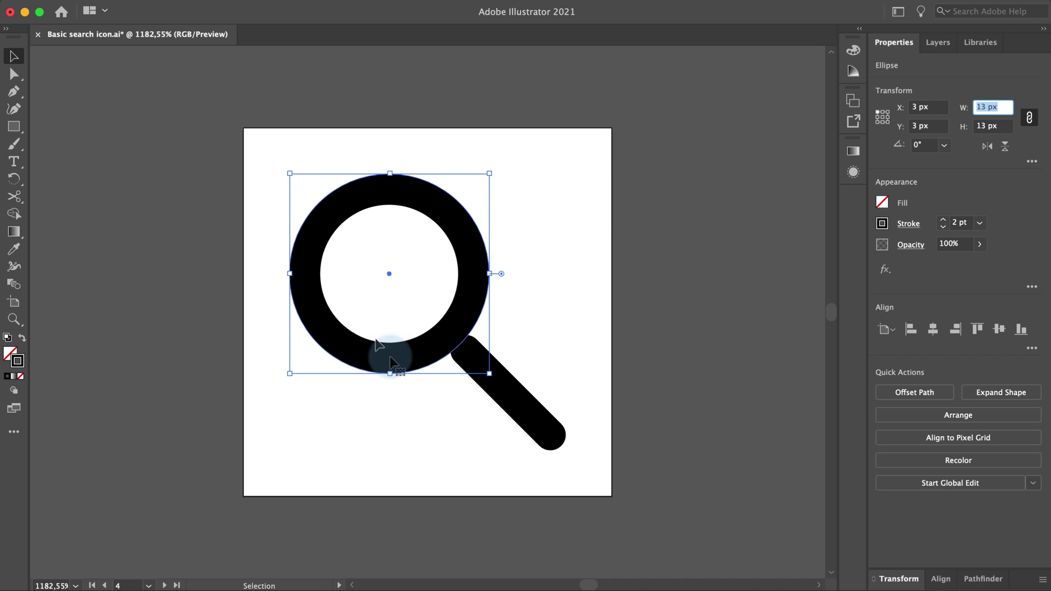
Step: Set the handle's height to 6 px from the bottom-right, with 2,5 pt Butt Cap stroke
{"action": "left_click", "coordinate": [512, 396]}
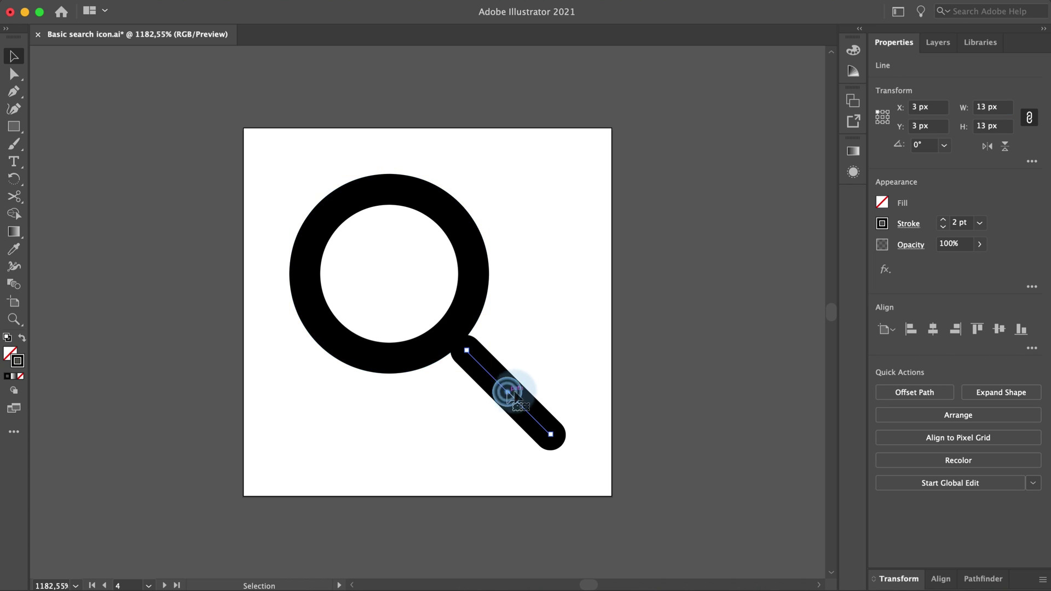
{"action": "left_click", "coordinate": [887, 122]}
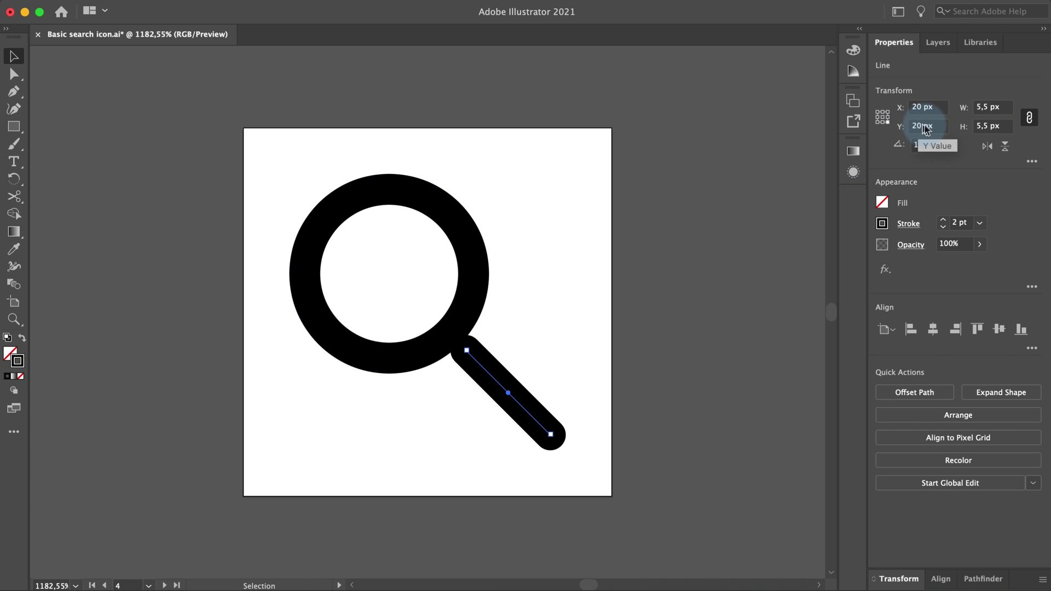
{"action": "left_click", "coordinate": [989, 126]}
{"action": "scroll", "coordinate": [989, 125], "scroll_direction": "up", "scroll_amount": 1}
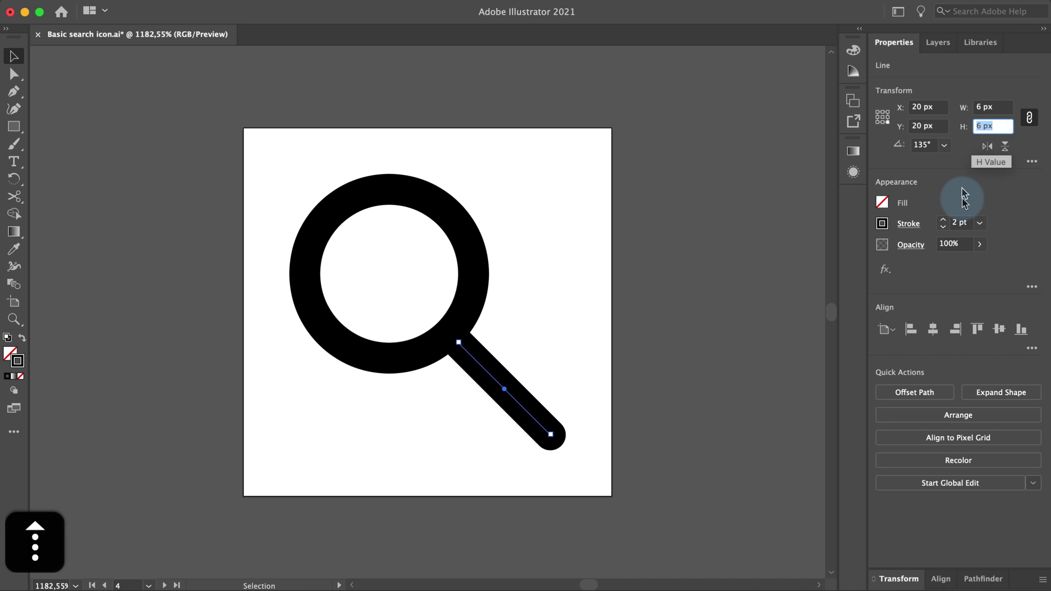
{"action": "left_click", "coordinate": [919, 229]}
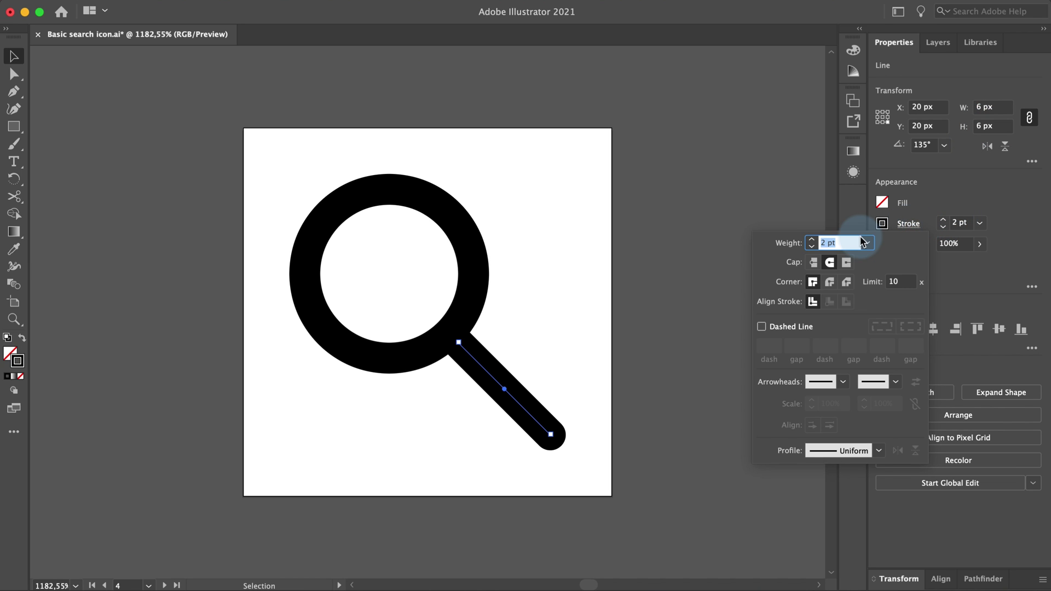
{"action": "type", "text": "2,5"}
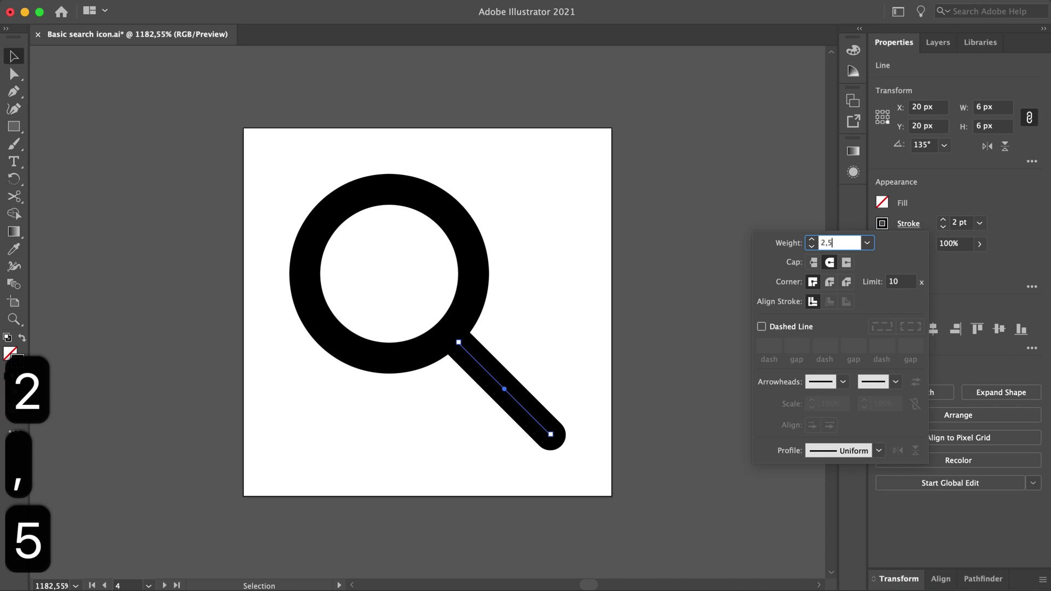
{"action": "left_click", "coordinate": [814, 263]}
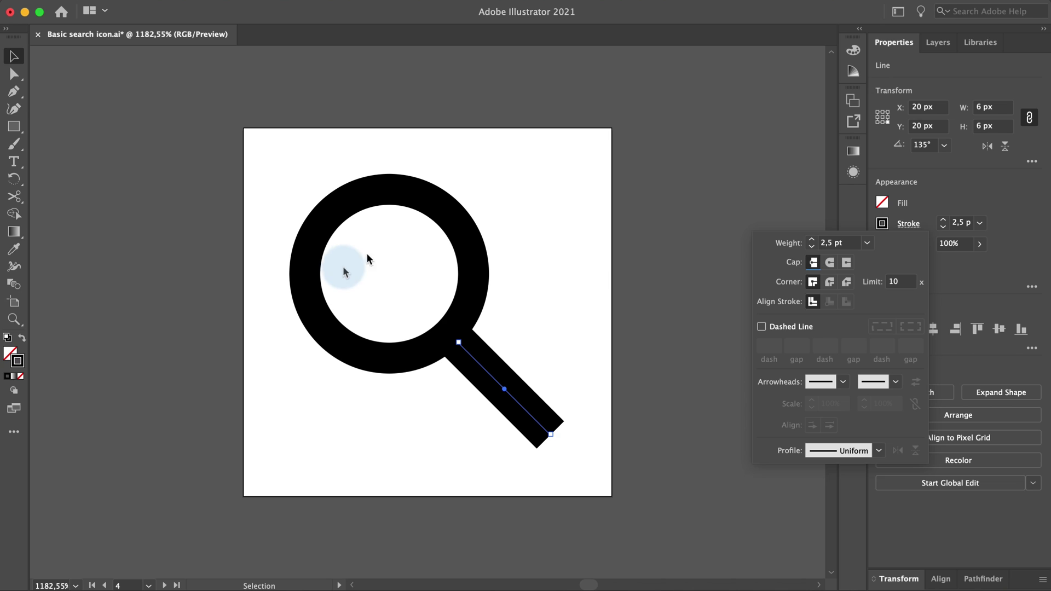
Step: Create a 4,5 × 4,5 px square with the Rectangle tool
{"action": "left_click", "coordinate": [14, 127]}
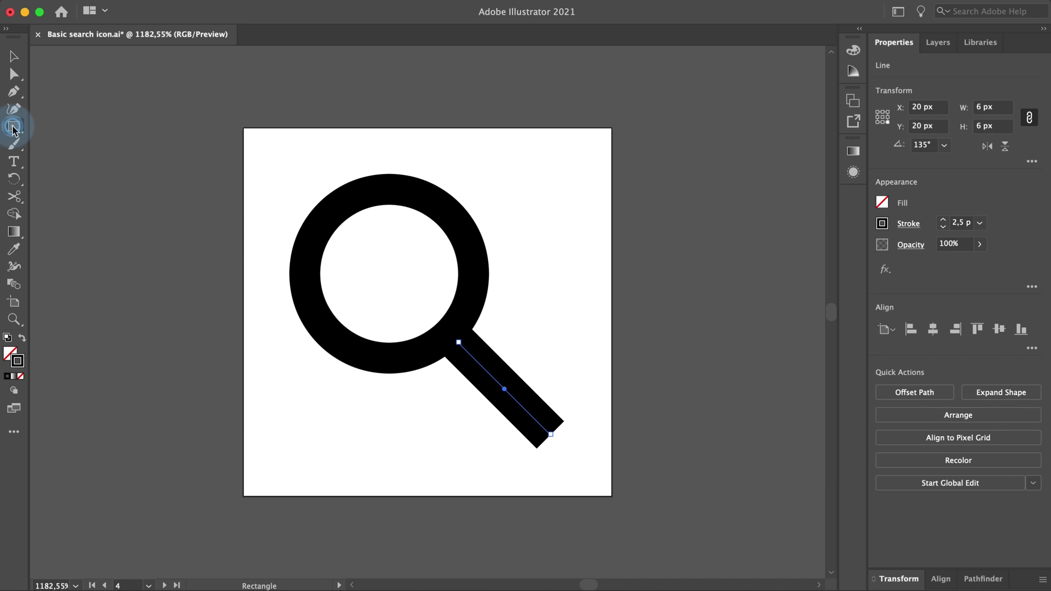
{"action": "left_click", "coordinate": [547, 225]}
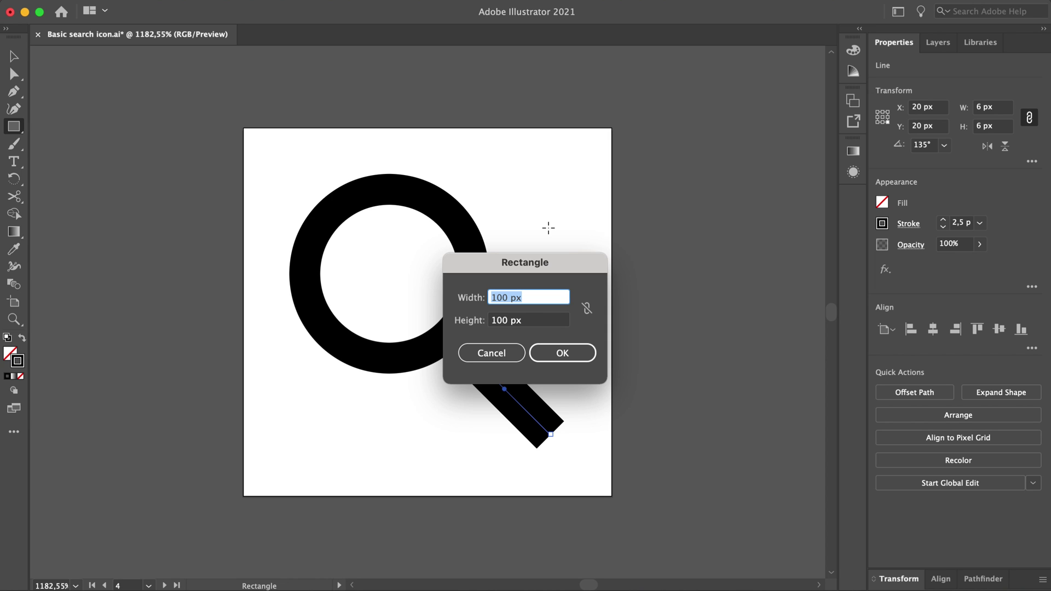
{"action": "type", "text": "4,5"}
{"action": "key", "text": "Tab"}
{"action": "type", "text": "4,5"}
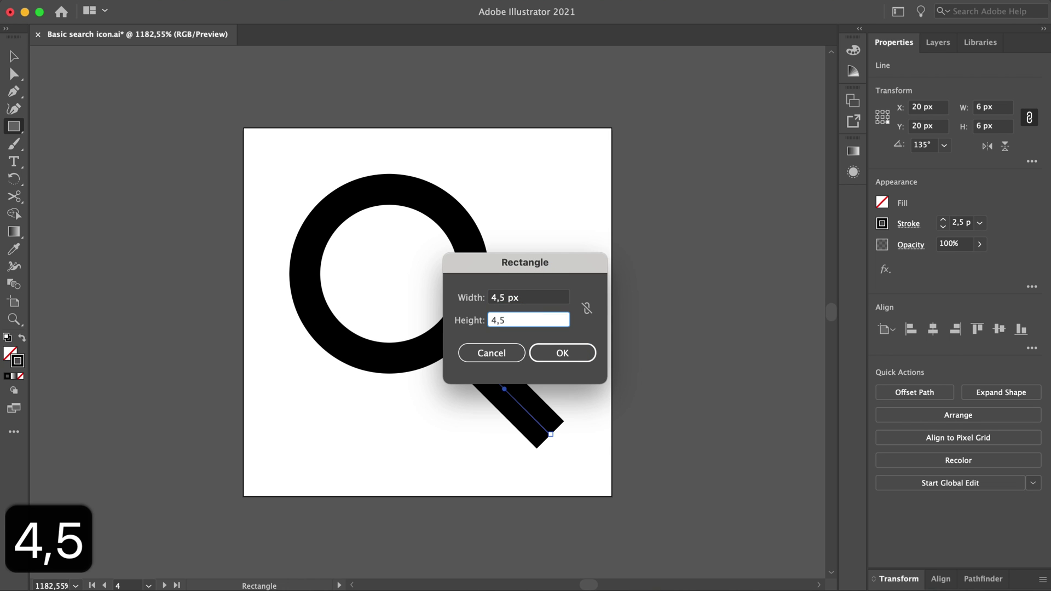
{"action": "left_click", "coordinate": [554, 353]}
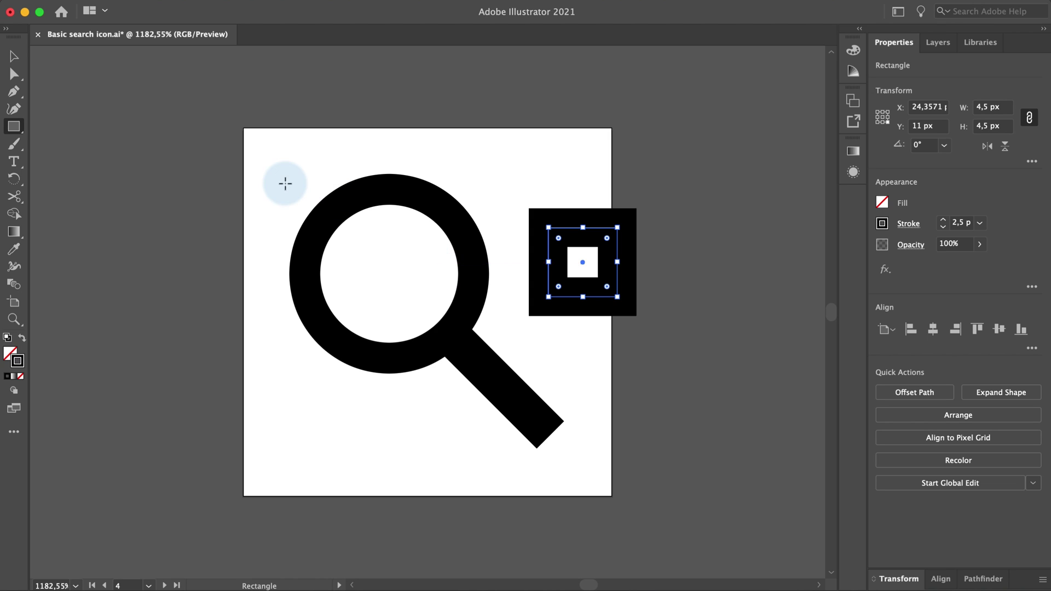
Step: Align the square's right and bottom edges to the handle as key object
{"action": "left_click", "coordinate": [14, 58]}
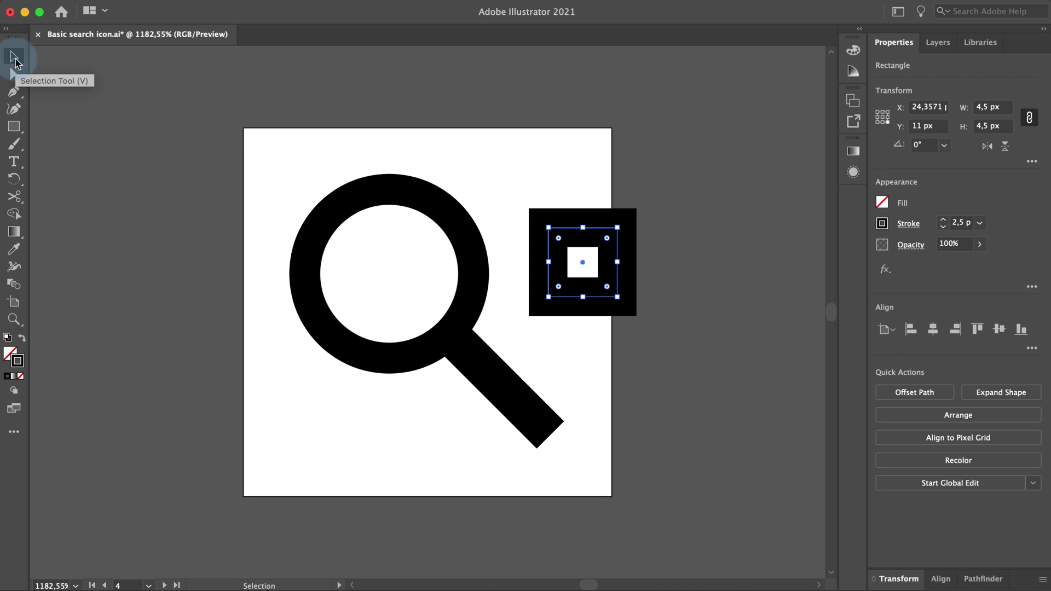
{"action": "left_click", "coordinate": [500, 390], "text": "shift"}
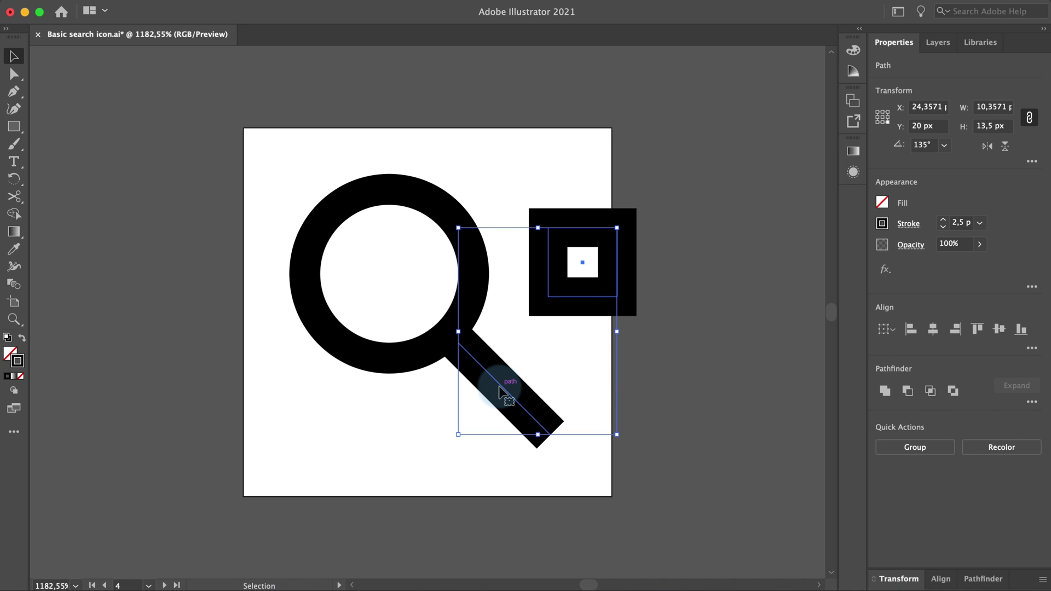
{"action": "left_click", "coordinate": [500, 390]}
{"action": "left_click", "coordinate": [940, 578]}
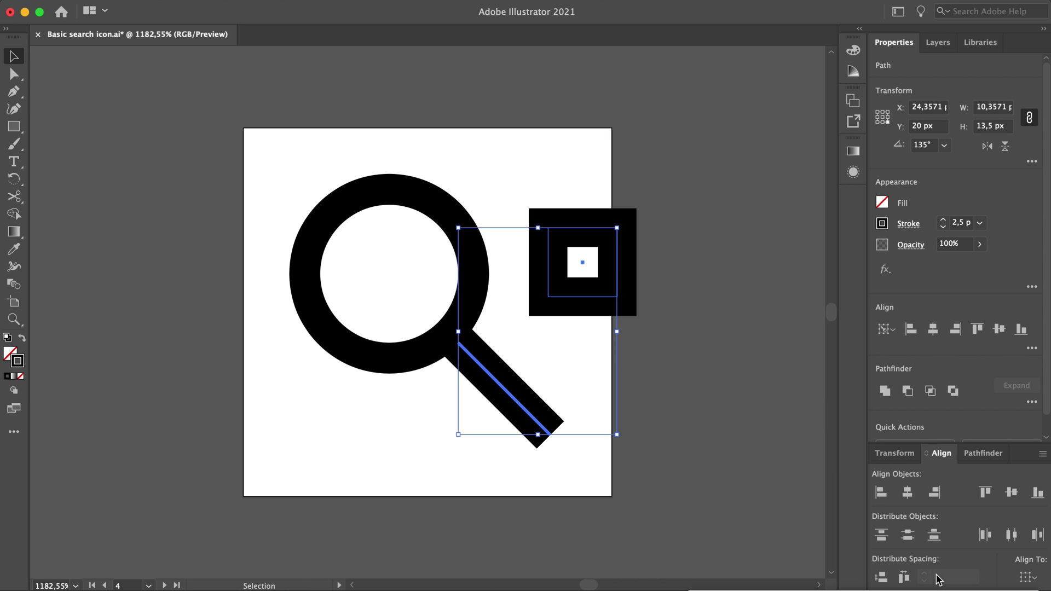
{"action": "left_click", "coordinate": [935, 493]}
{"action": "left_click", "coordinate": [1038, 492]}
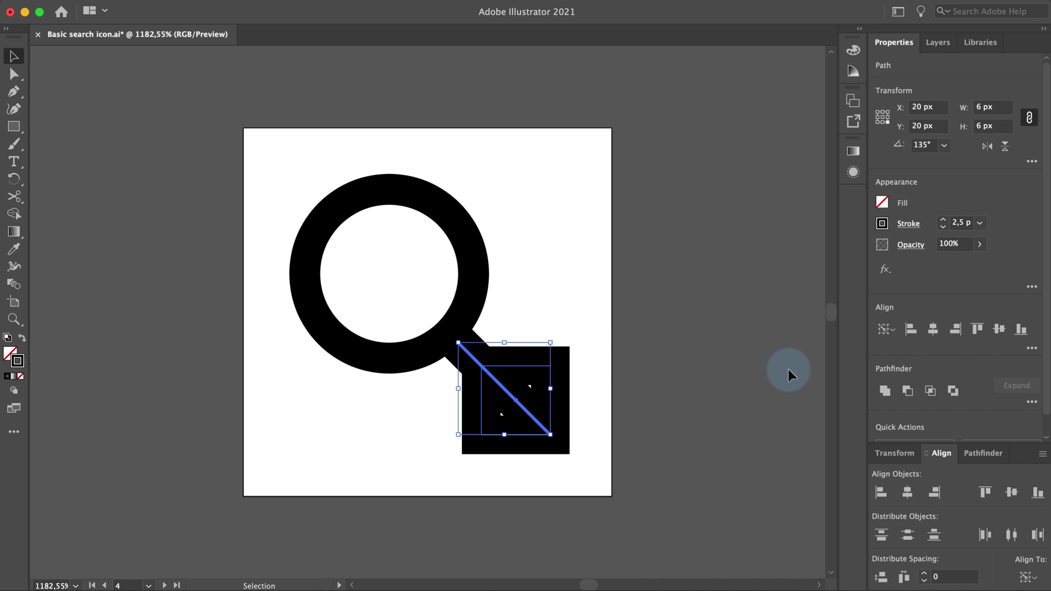
{"action": "left_click", "coordinate": [789, 370]}
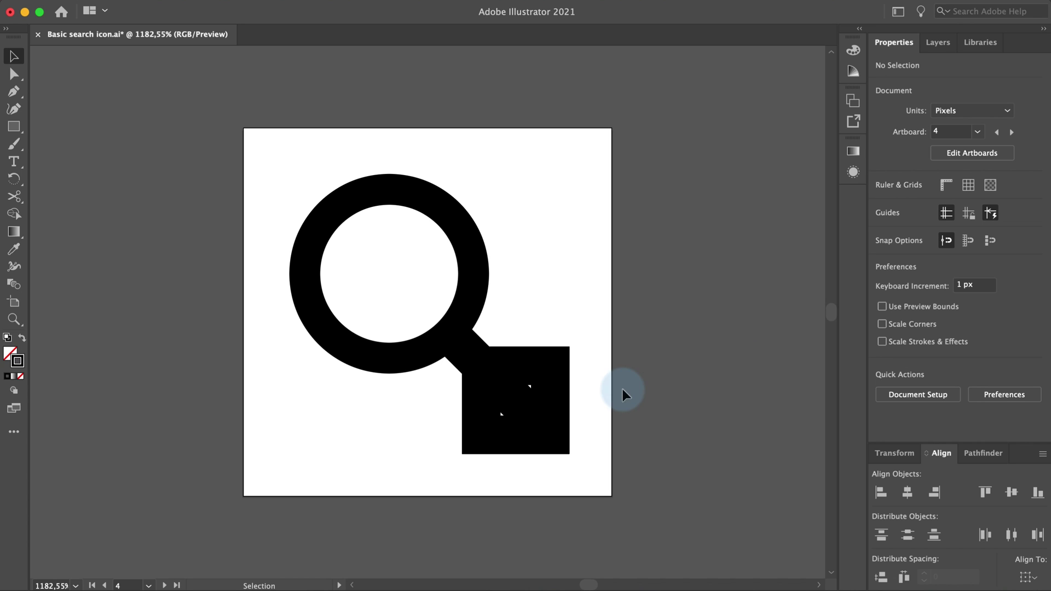
{"action": "left_click", "coordinate": [505, 389]}
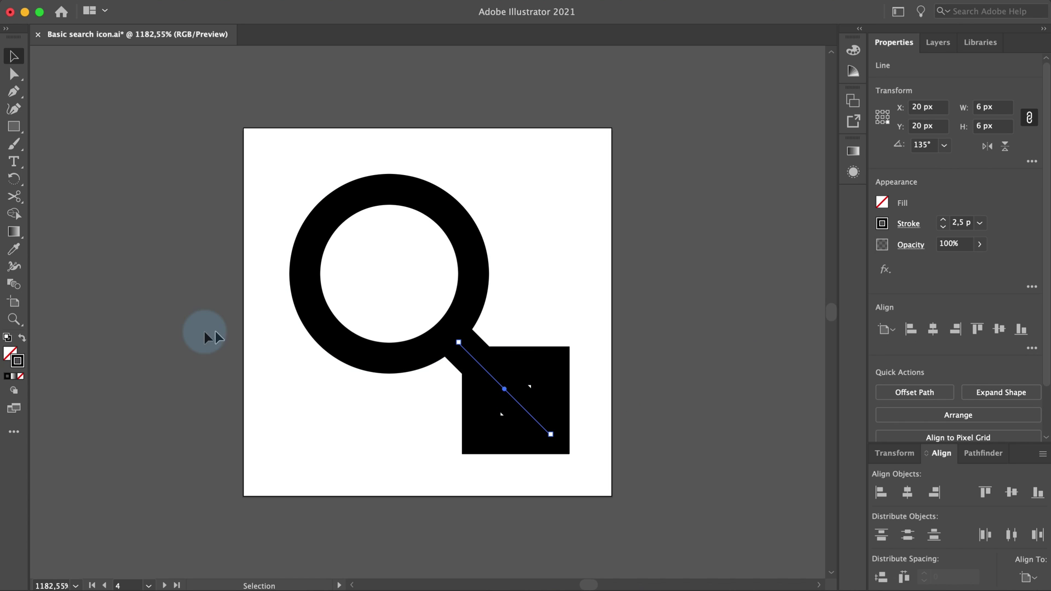
Step: Cut the handle line at the square's edge with Scissors and delete the helper square
{"action": "left_click", "coordinate": [14, 196]}
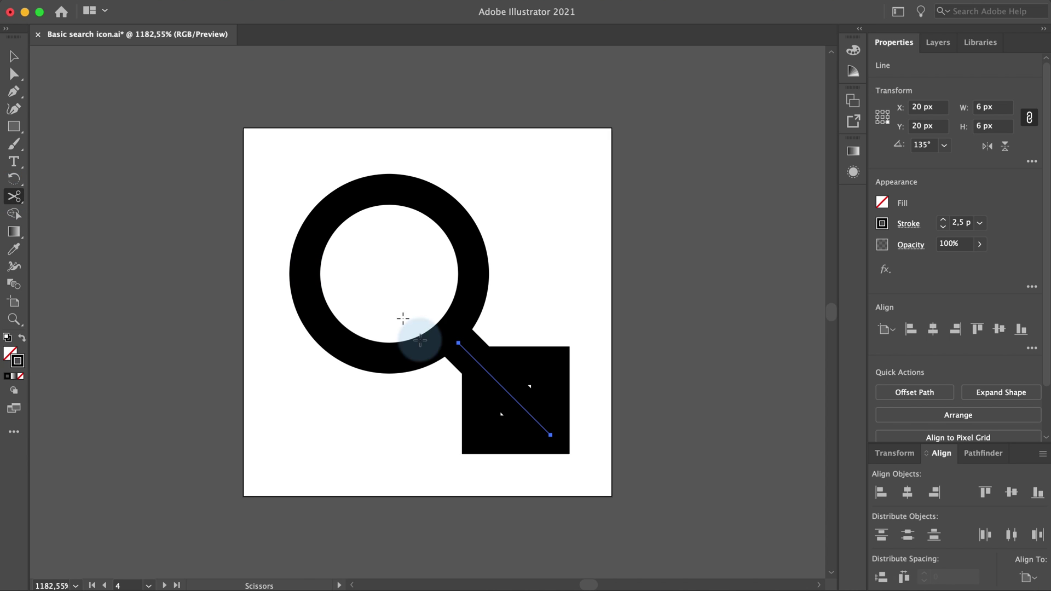
{"action": "left_click", "coordinate": [480, 366]}
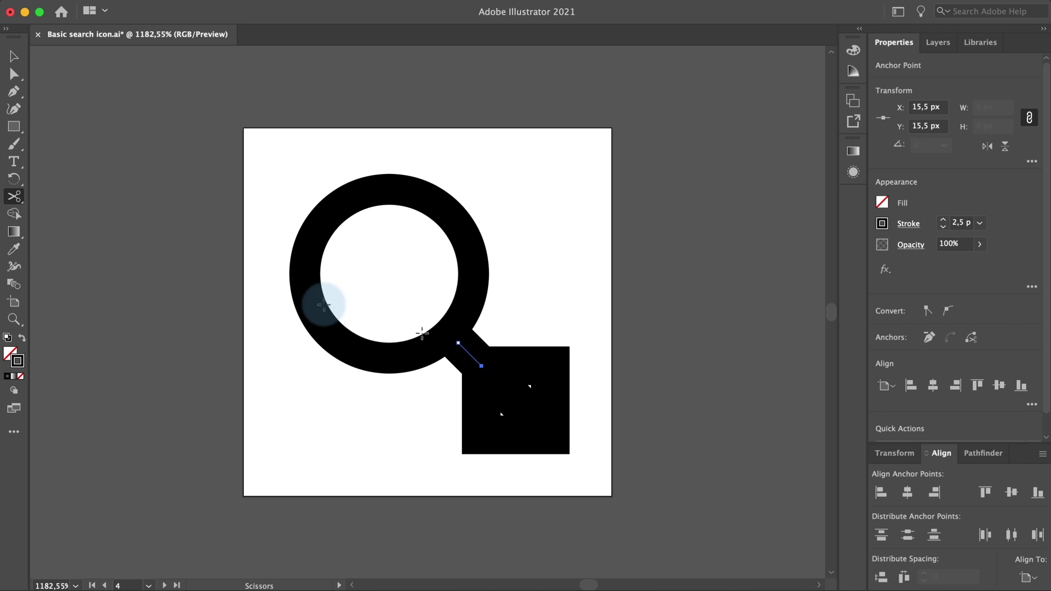
{"action": "left_click", "coordinate": [16, 56]}
{"action": "left_click", "coordinate": [537, 381]}
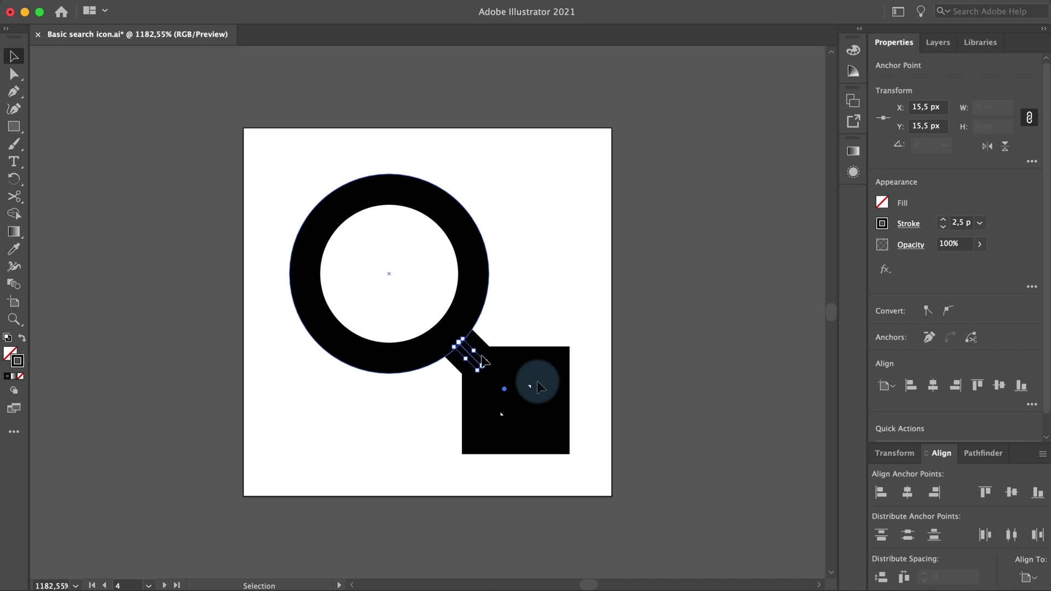
{"action": "key", "text": "BackSpace"}
{"action": "left_click", "coordinate": [464, 349]}
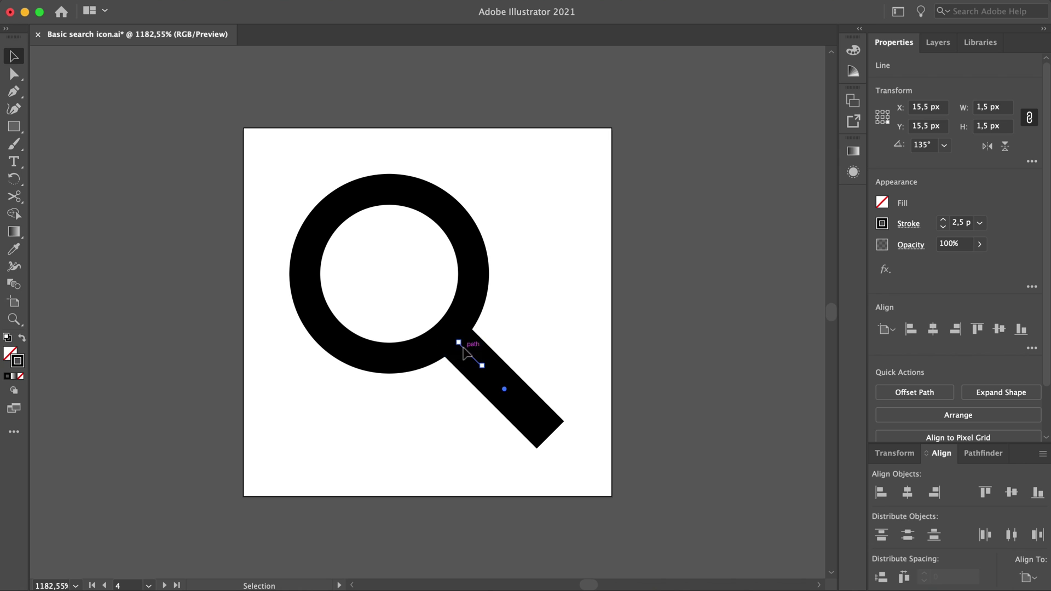
{"action": "left_click", "coordinate": [14, 266]}
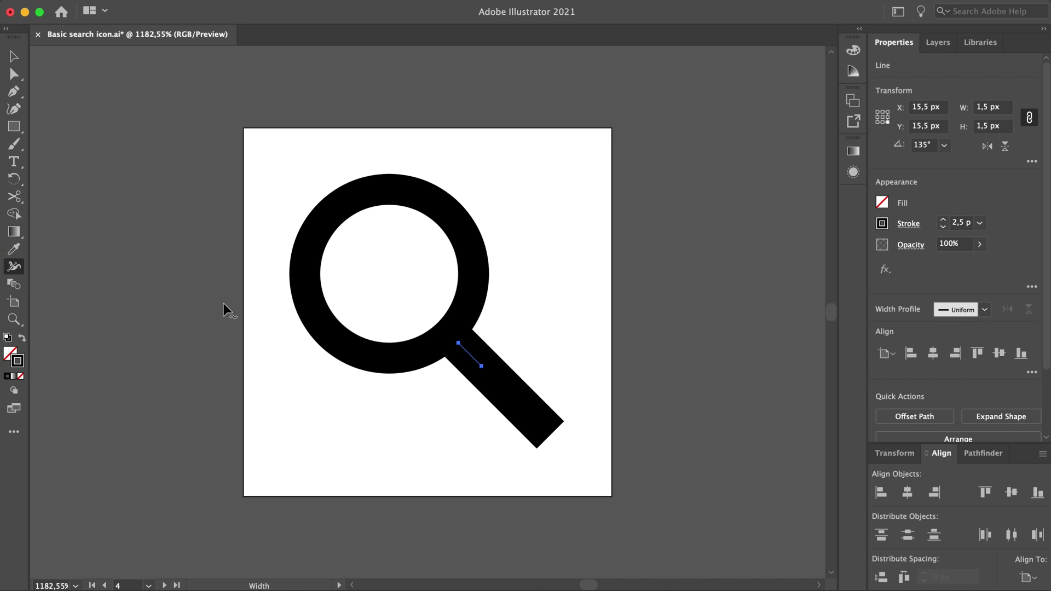
Step: Set the handle's top and junction width points to 1,5 px each, then fit the artboard
{"action": "left_click_drag", "start_coordinate": [446, 340], "coordinate": [459, 342]}
{"action": "double_click", "coordinate": [459, 343]}
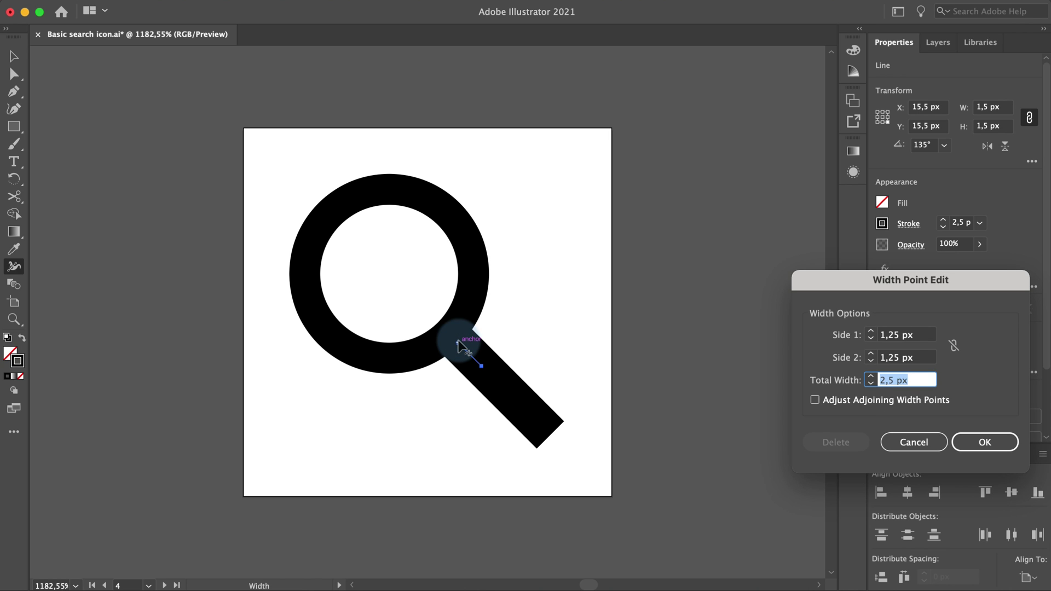
{"action": "type", "text": "1,5"}
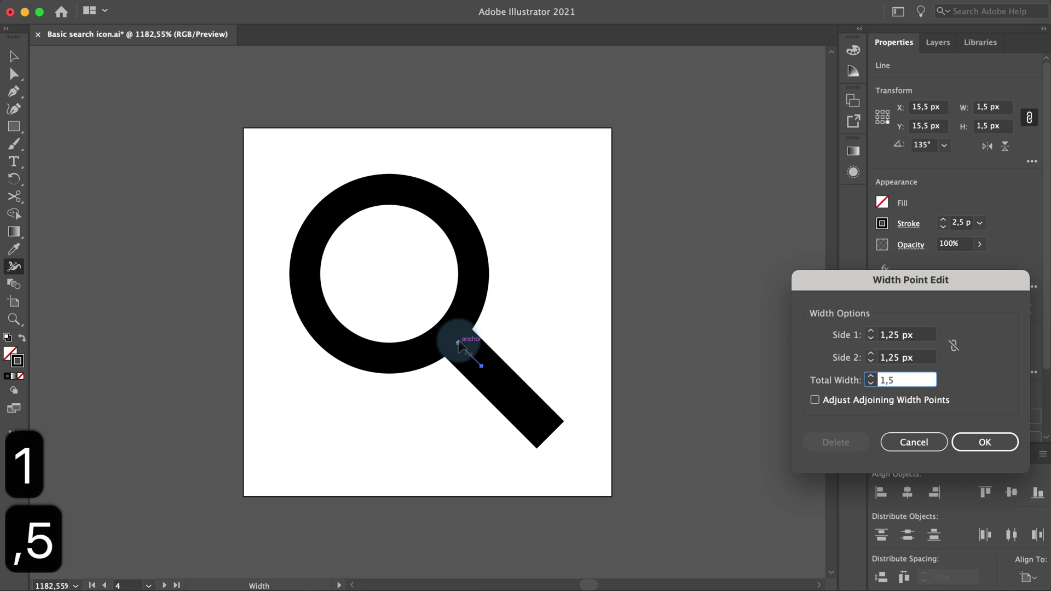
{"action": "key", "text": "Return"}
{"action": "scroll", "coordinate": [477, 350], "scroll_direction": "up", "scroll_amount": 3}
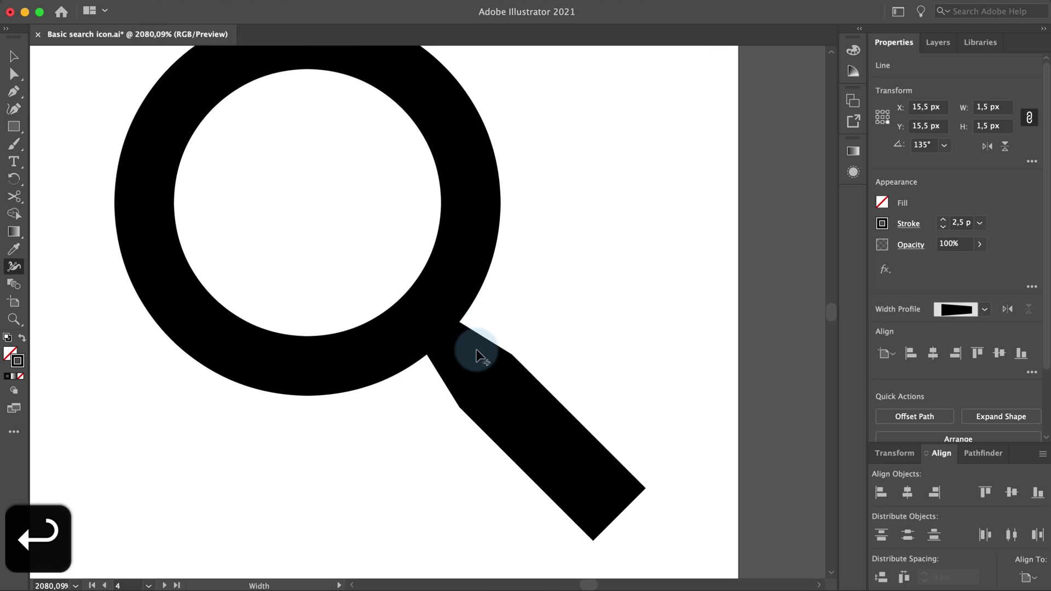
{"action": "scroll", "coordinate": [471, 350], "scroll_direction": "up", "scroll_amount": 5}
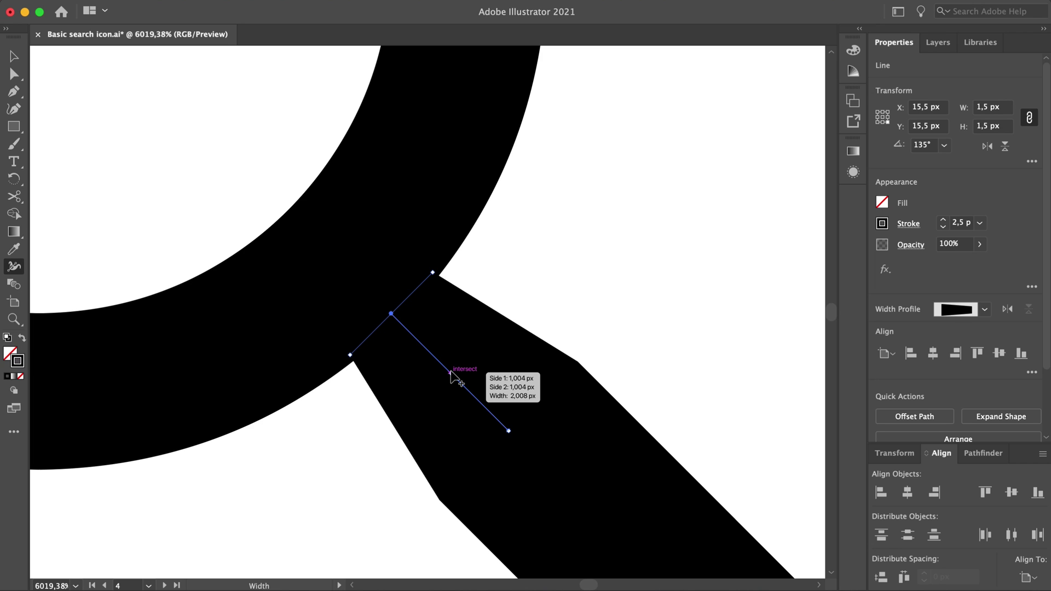
{"action": "double_click", "coordinate": [450, 374]}
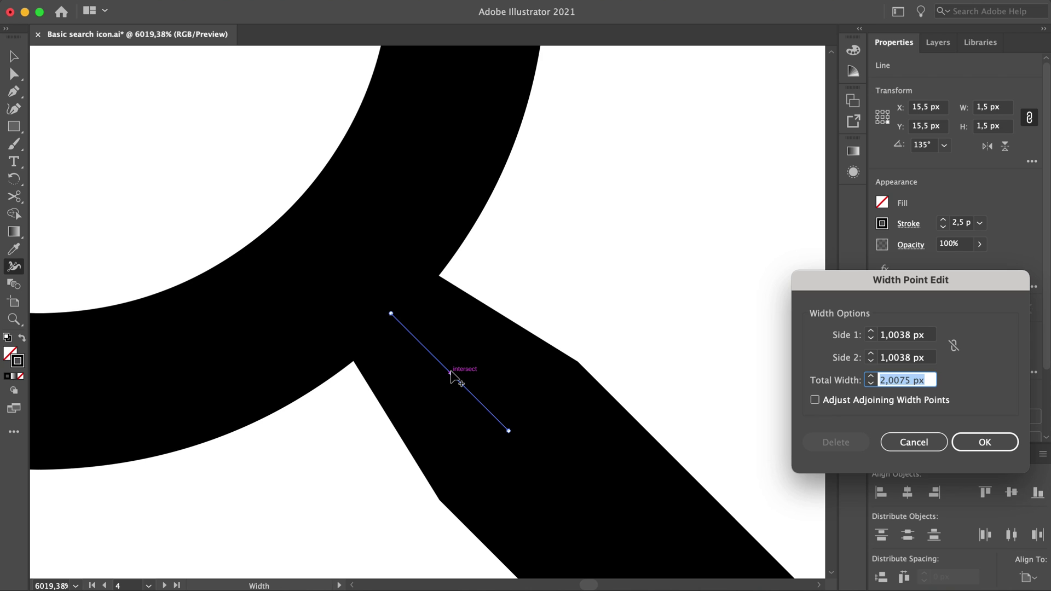
{"action": "type", "text": "1,5"}
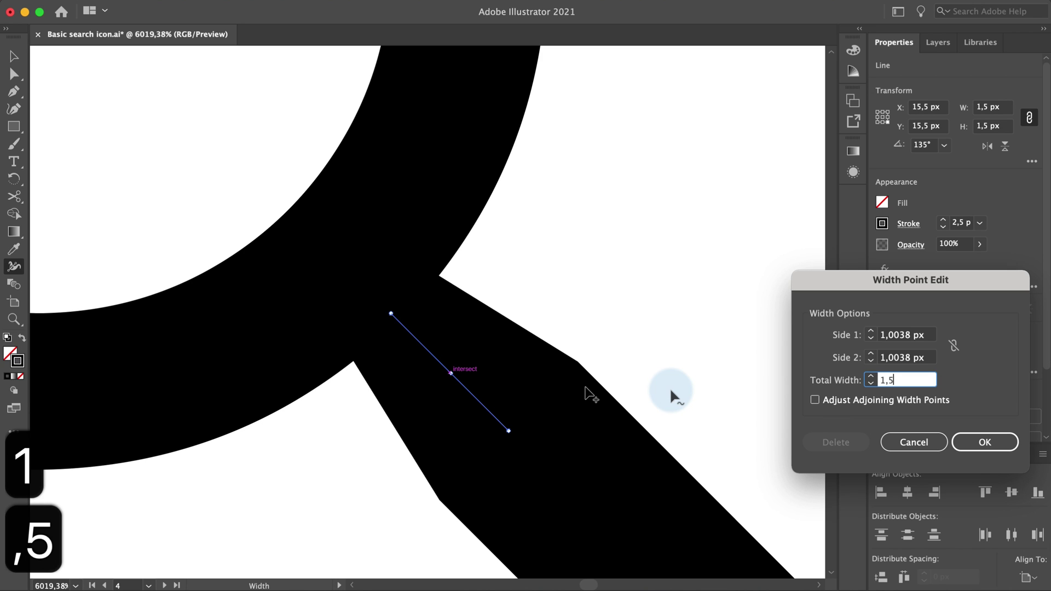
{"action": "key", "text": "Return"}
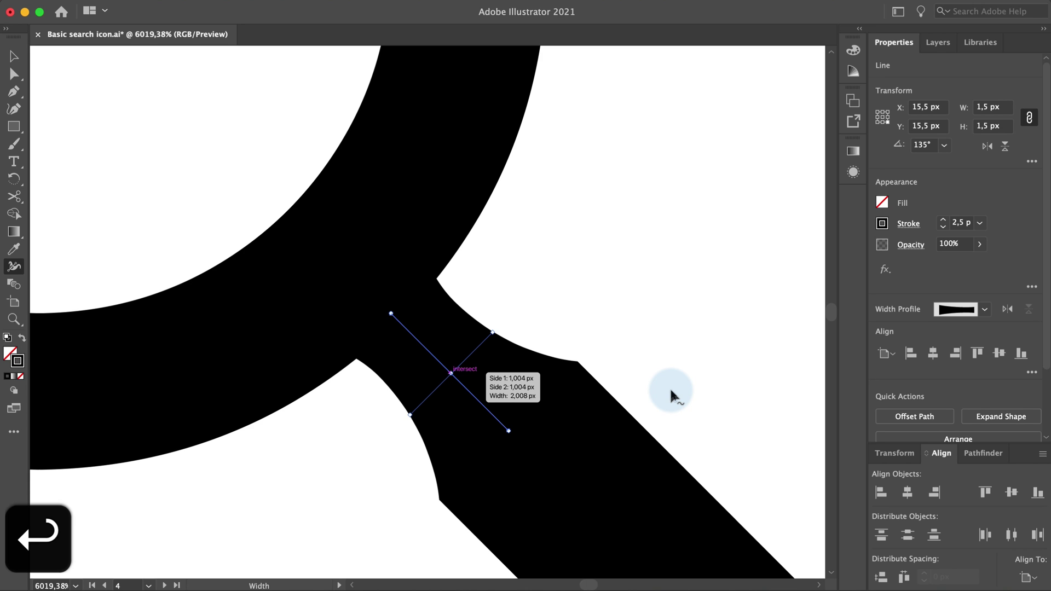
{"action": "key", "text": "ctrl+0"}
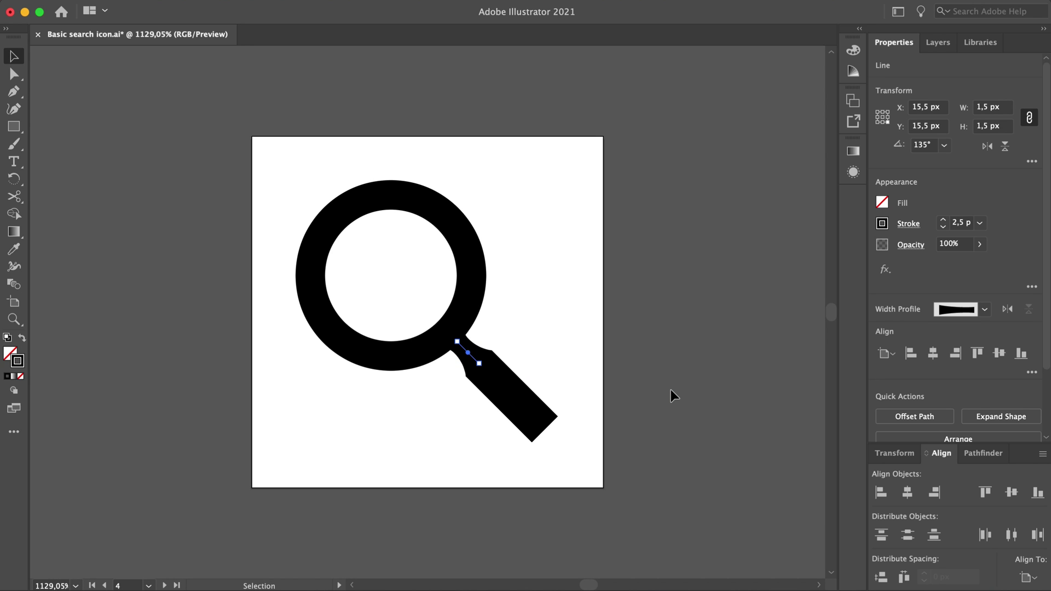
{"action": "left_click", "coordinate": [672, 390]}
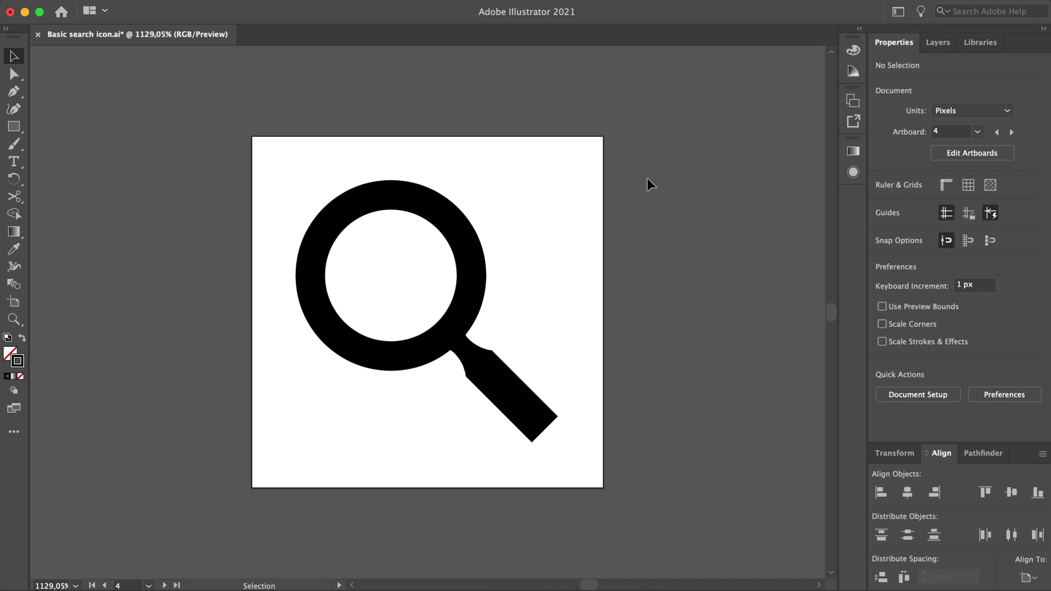
{"action": "scroll", "coordinate": [647, 178], "scroll_direction": "down", "scroll_amount": 3}
Step: On Artboard 5, lengthen the handle line to 7 px from its bottom-right reference point
{"action": "left_click", "coordinate": [690, 197]}
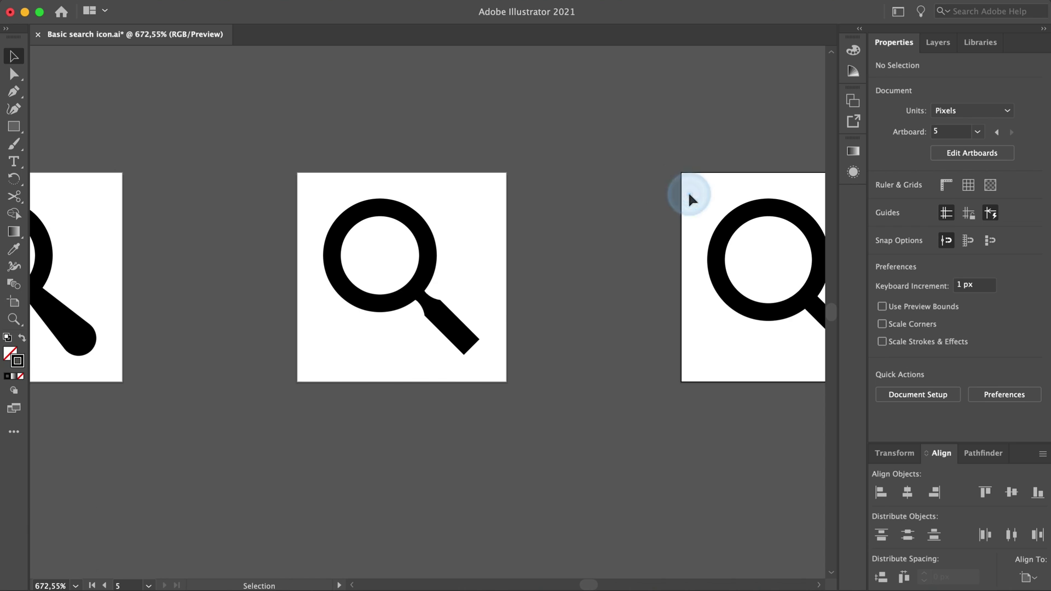
{"action": "key", "text": "ctrl+0"}
{"action": "left_click", "coordinate": [472, 207]}
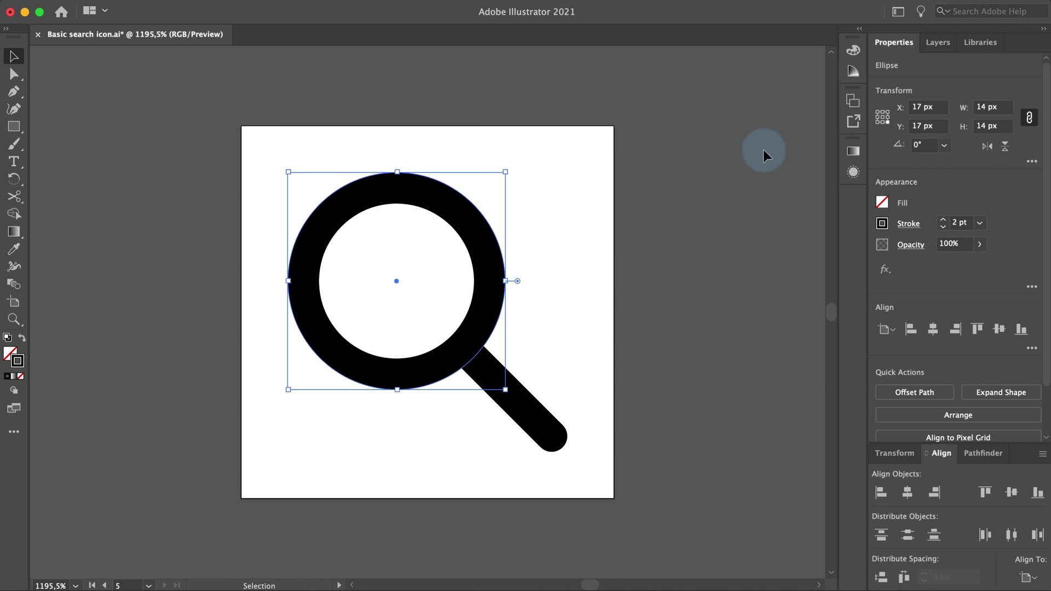
{"action": "left_click", "coordinate": [878, 111]}
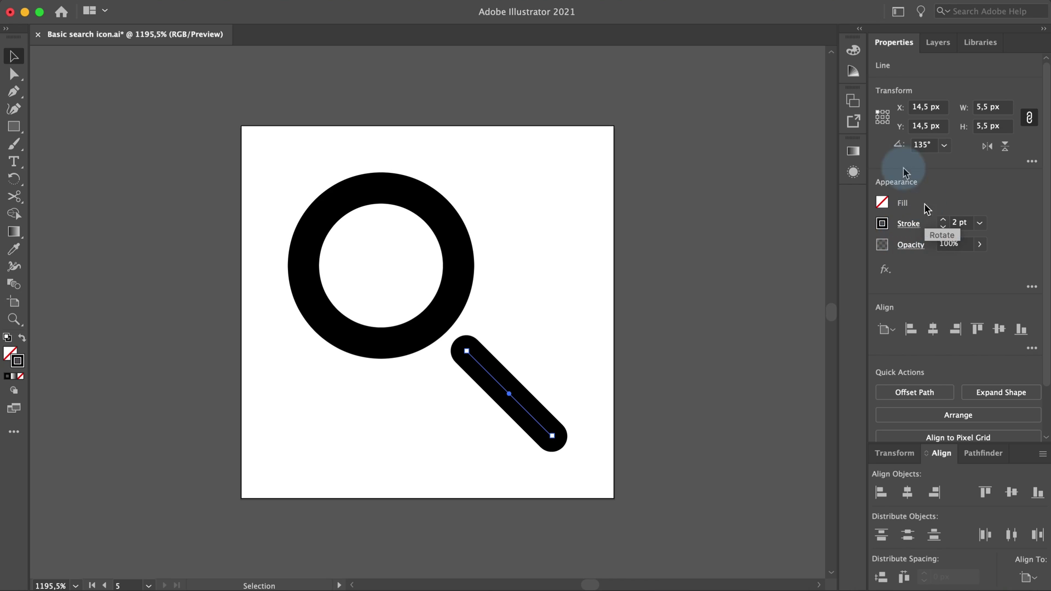
{"action": "left_click", "coordinate": [887, 122]}
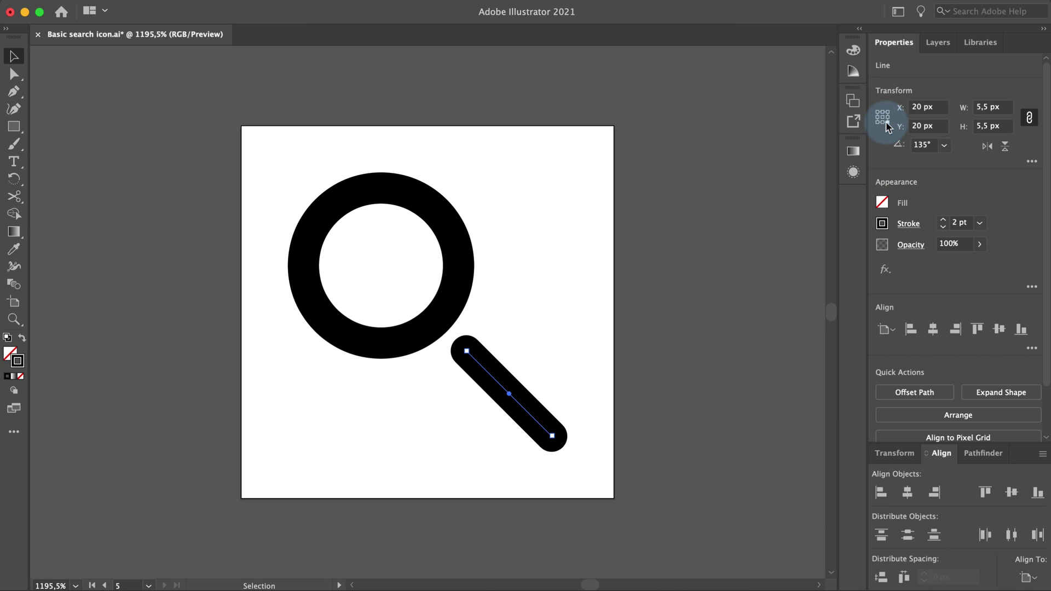
{"action": "left_click", "coordinate": [993, 126]}
{"action": "key", "text": "Up"}
{"action": "key", "text": "Up"}
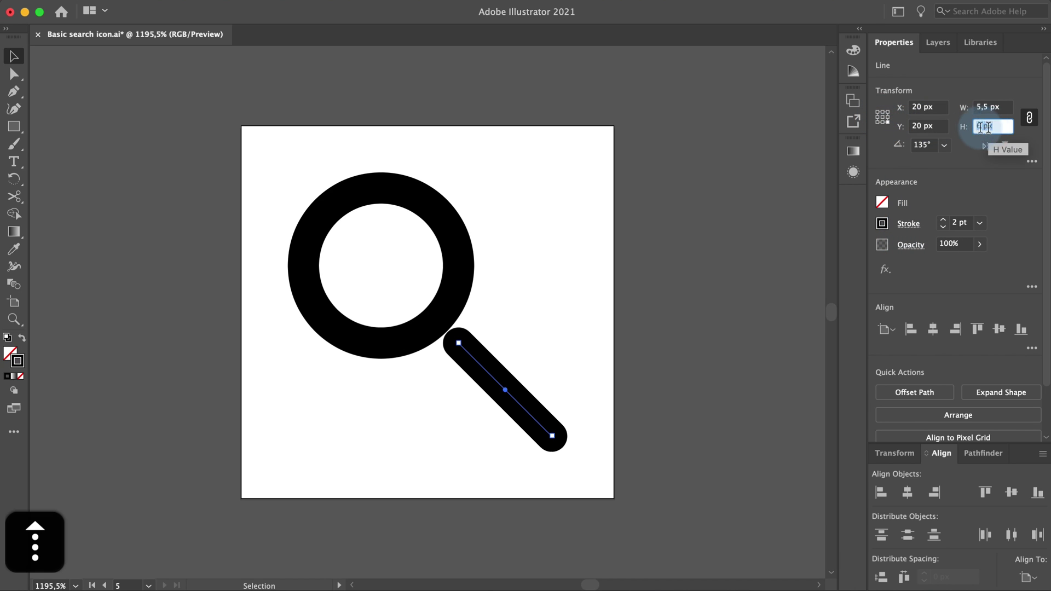
{"action": "left_click", "coordinate": [660, 246]}
Step: Paste a copy of the handle line in front, make it 1 px wide and green (G 255)
{"action": "left_click", "coordinate": [518, 401]}
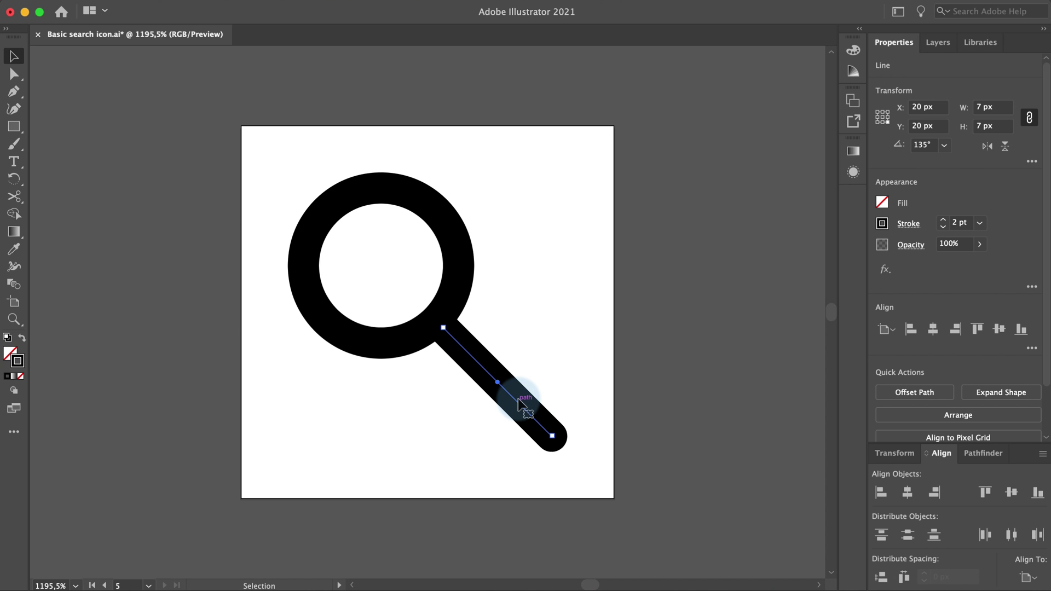
{"action": "key", "text": "super+c"}
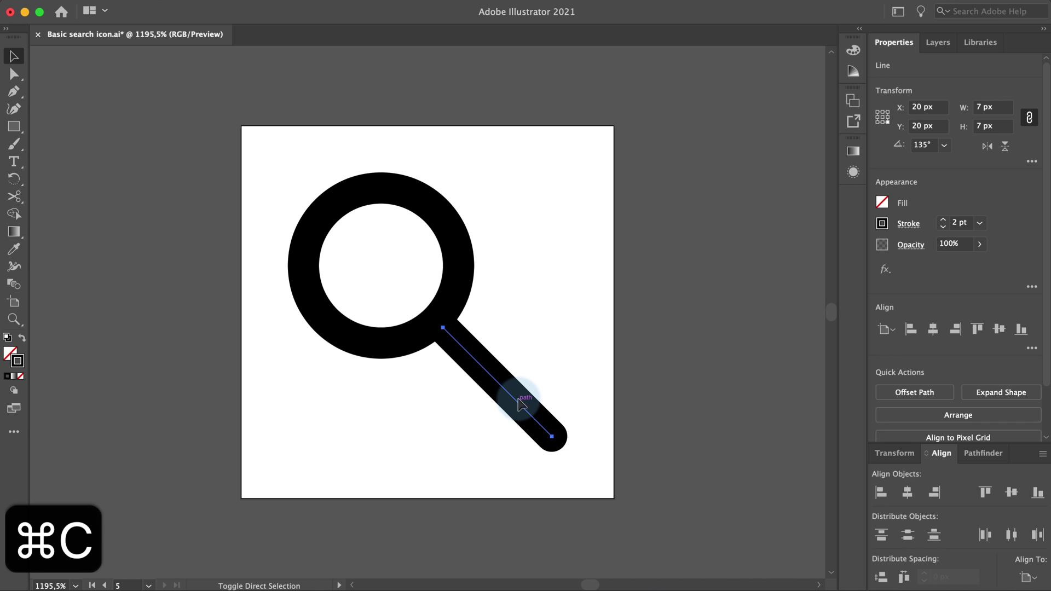
{"action": "key", "text": "shift+super+v"}
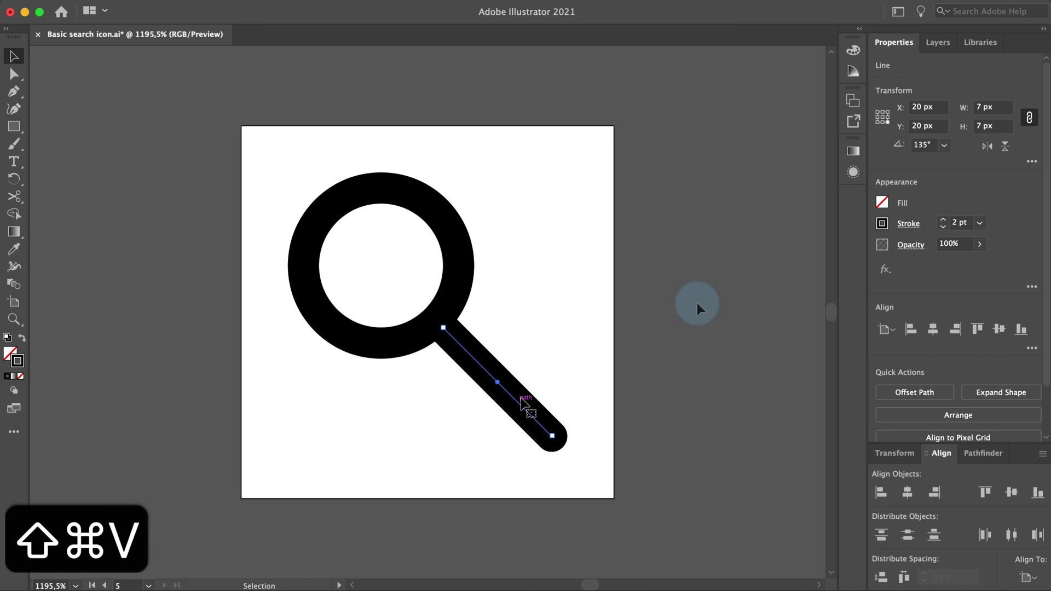
{"action": "left_click", "coordinate": [879, 113]}
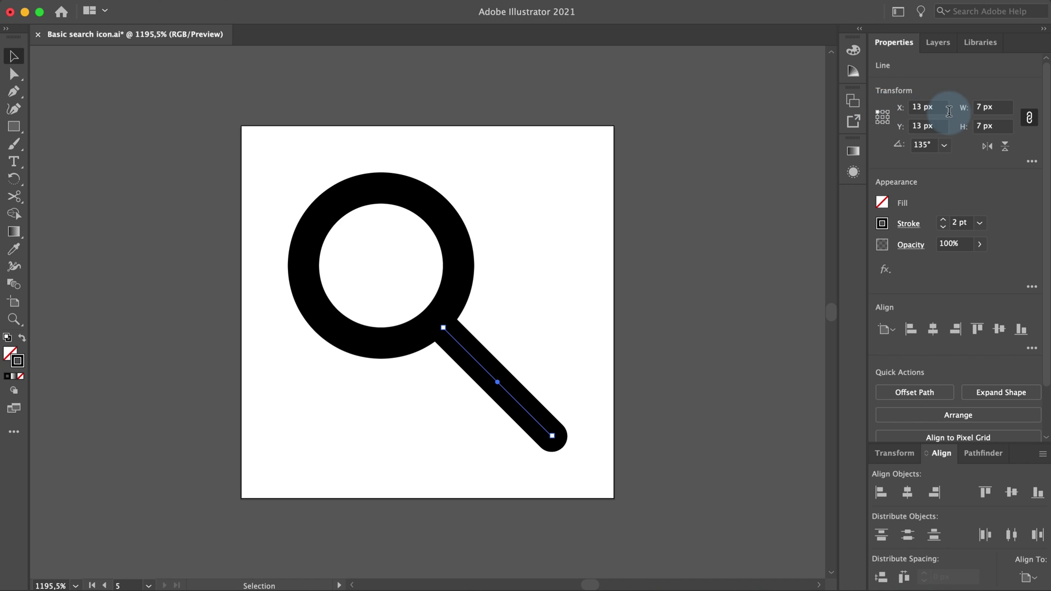
{"action": "left_click", "coordinate": [980, 102]}
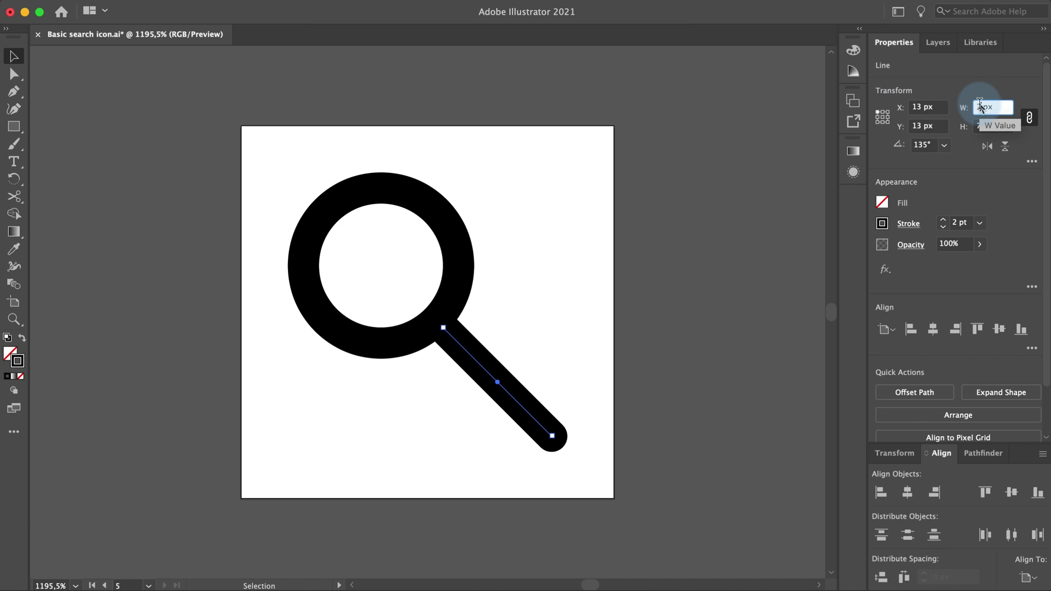
{"action": "type", "text": "1"}
{"action": "key", "text": "Return"}
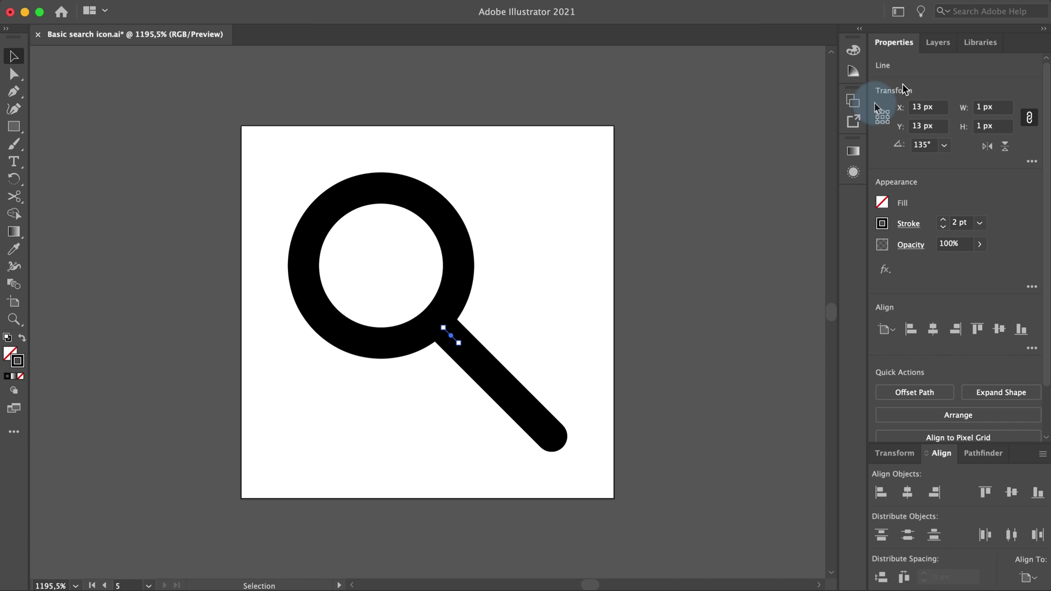
{"action": "left_click", "coordinate": [854, 51]}
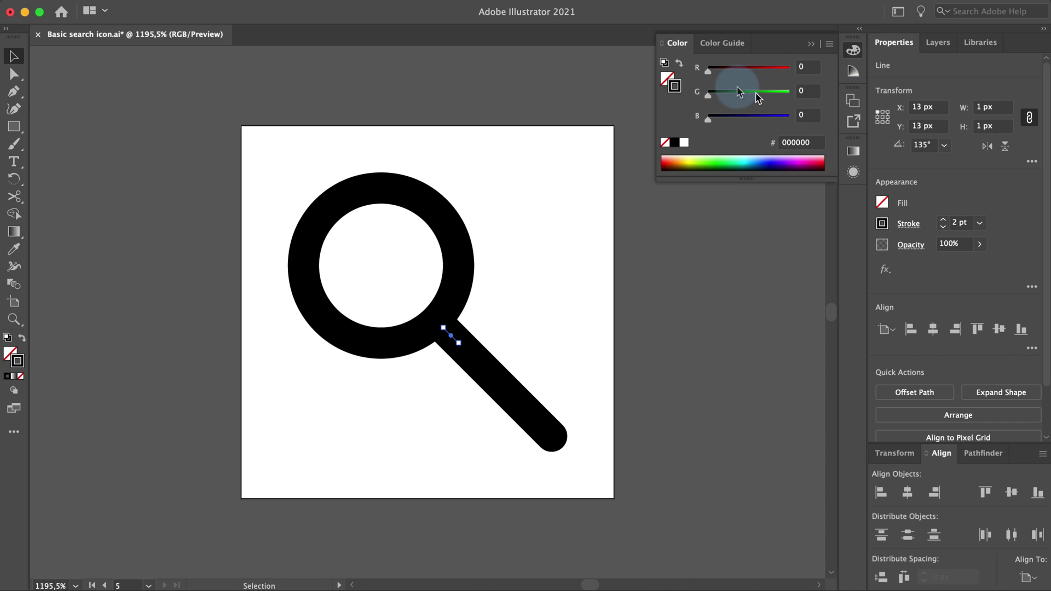
{"action": "left_click_drag", "start_coordinate": [731, 97], "coordinate": [790, 96]}
{"action": "left_click", "coordinate": [854, 51]}
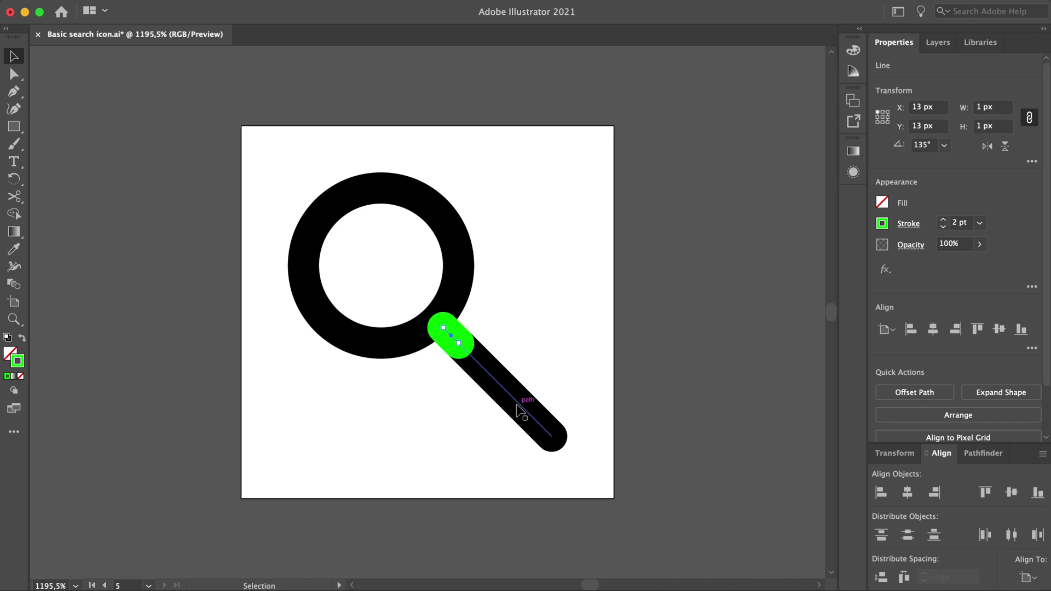
Step: Shrink the black handle to 2 px and nudge it up and left
{"action": "left_click", "coordinate": [517, 407]}
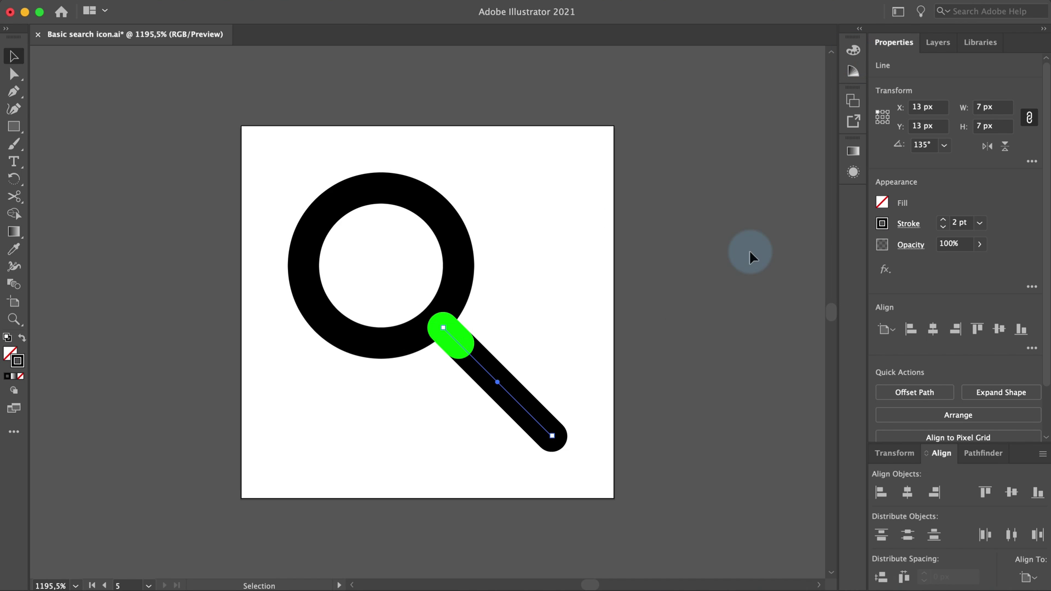
{"action": "left_click", "coordinate": [887, 122]}
{"action": "left_click", "coordinate": [980, 127]}
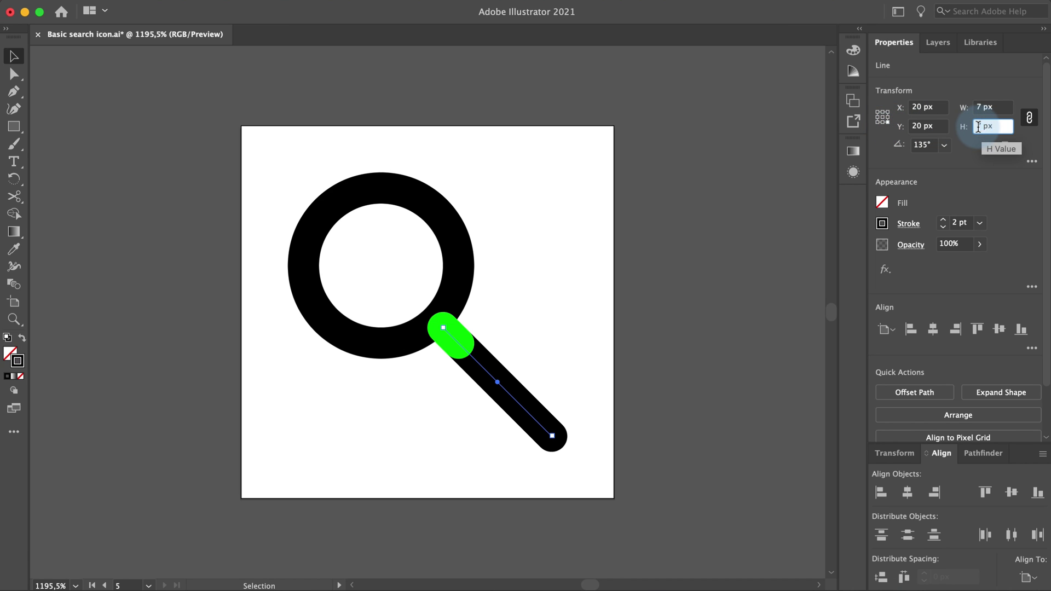
{"action": "key", "text": "Down"}
{"action": "key", "text": "Down"}
{"action": "key", "text": "Down"}
{"action": "key", "text": "Down"}
{"action": "key", "text": "Down"}
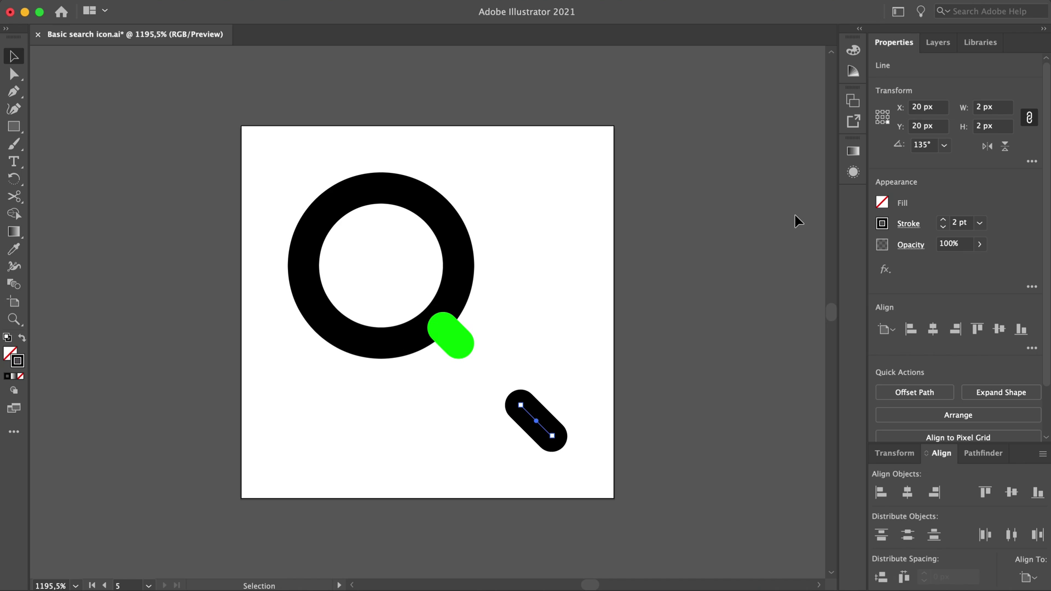
{"action": "key", "text": "Up"}
{"action": "key", "text": "Up"}
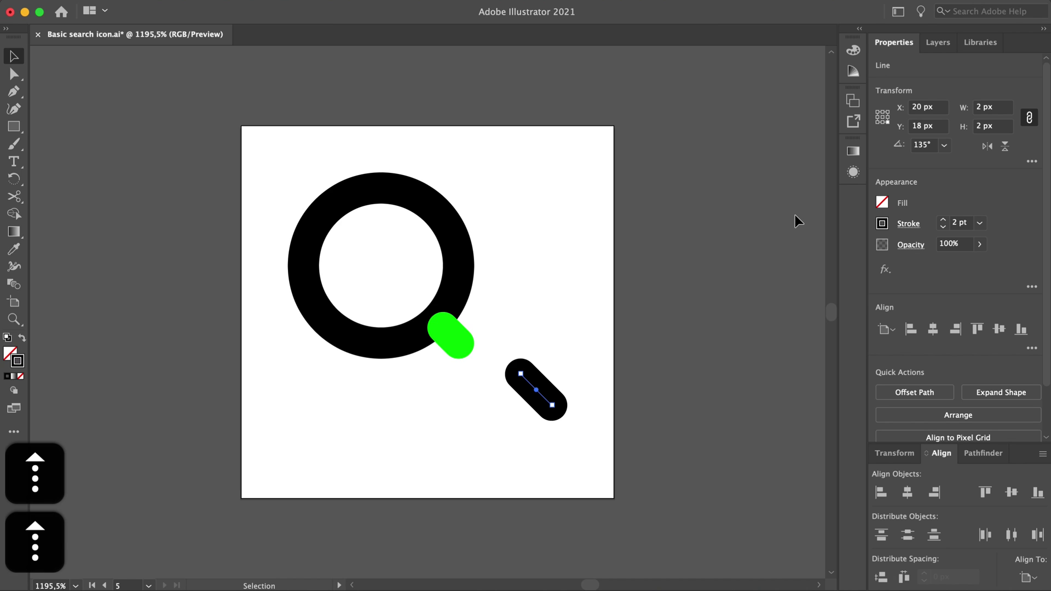
{"action": "key", "text": "Left"}
{"action": "key", "text": "Left"}
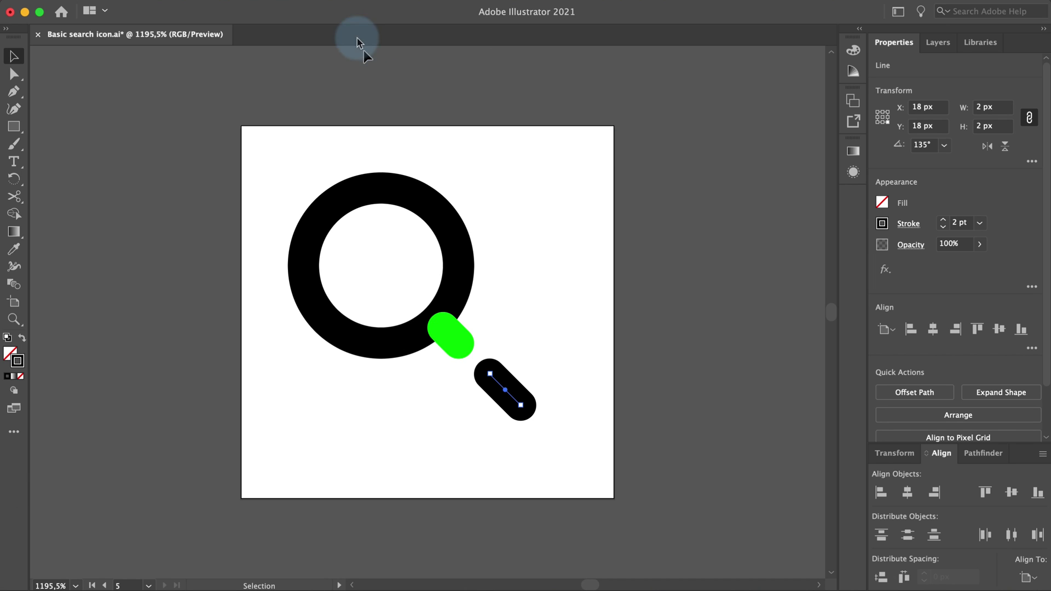
Step: Expand the black handle piece and swap its fill and stroke
{"action": "left_click", "coordinate": [189, 6]}
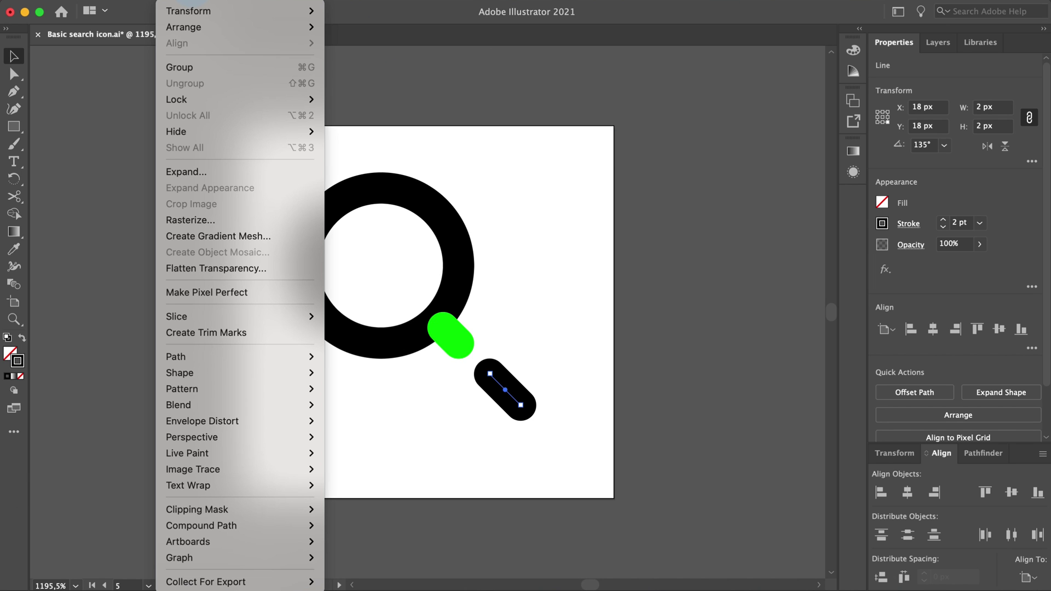
{"action": "left_click", "coordinate": [256, 173]}
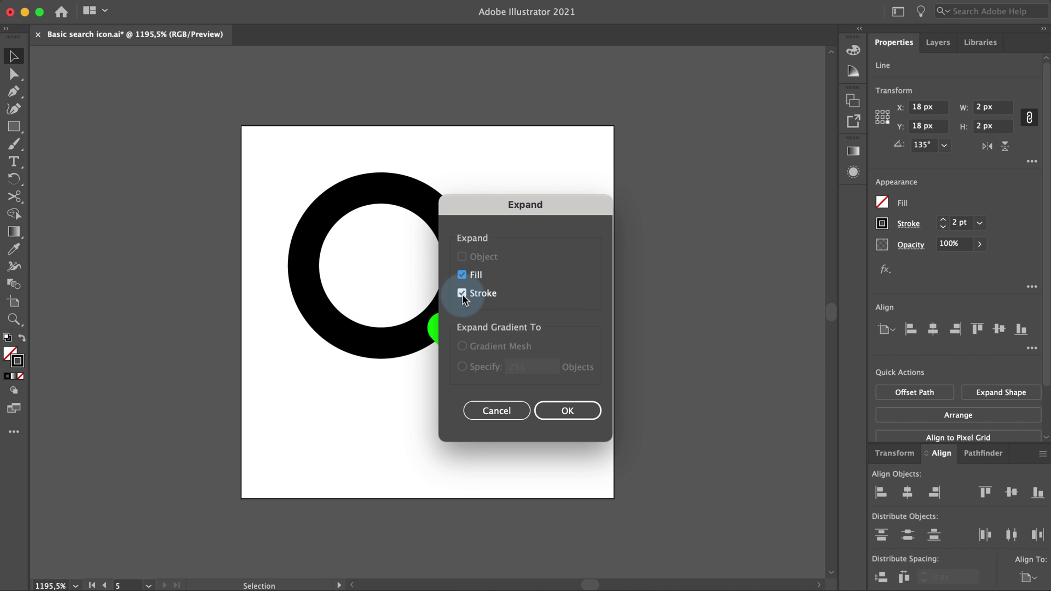
{"action": "left_click", "coordinate": [548, 411]}
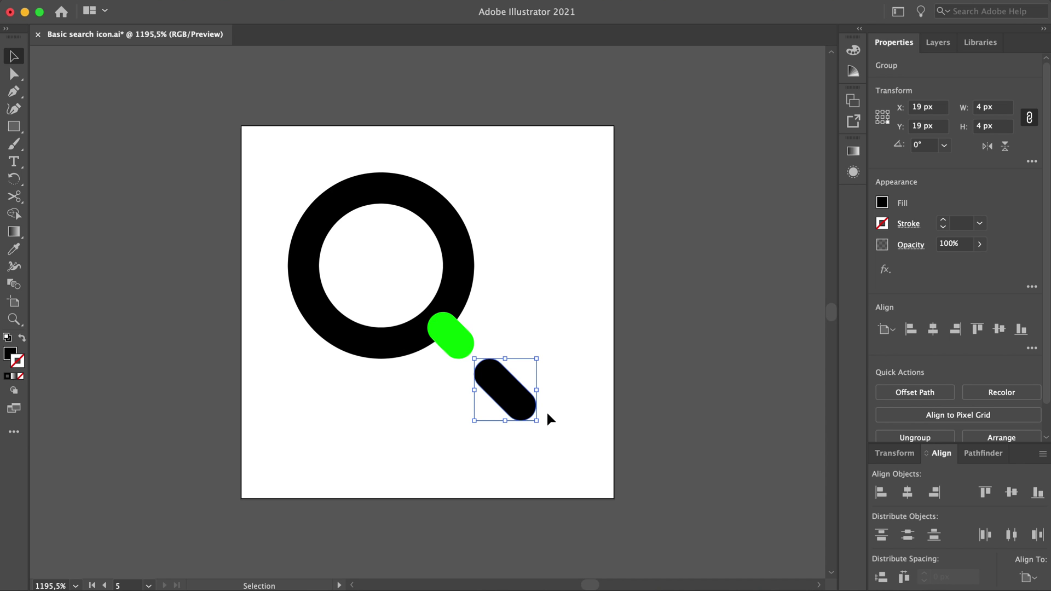
{"action": "left_click", "coordinate": [22, 339]}
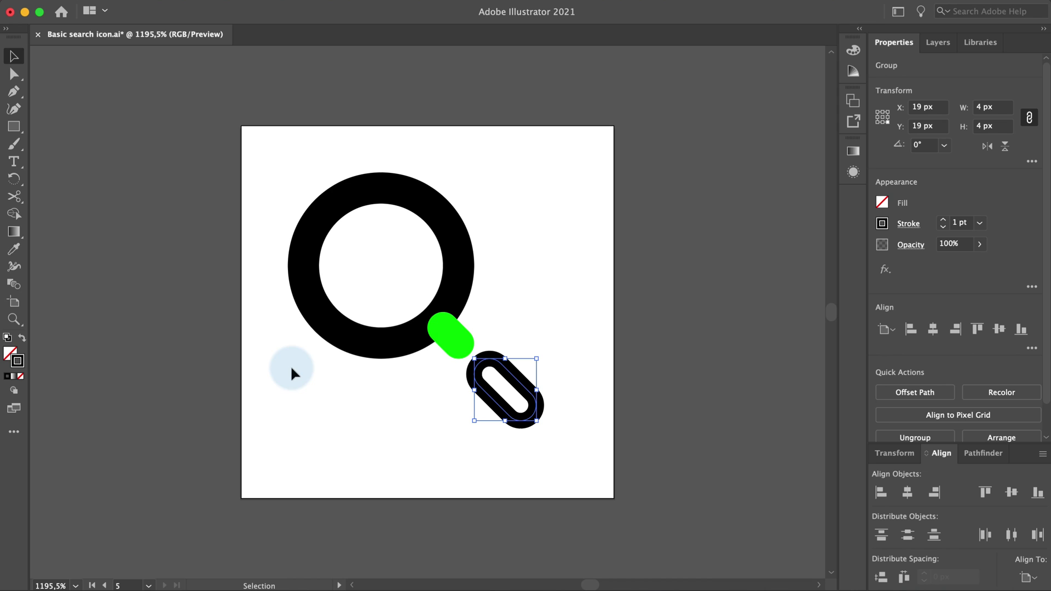
Step: Give the piece a 2 pt stroke aligned to the outside, then deselect
{"action": "left_click", "coordinate": [909, 223]}
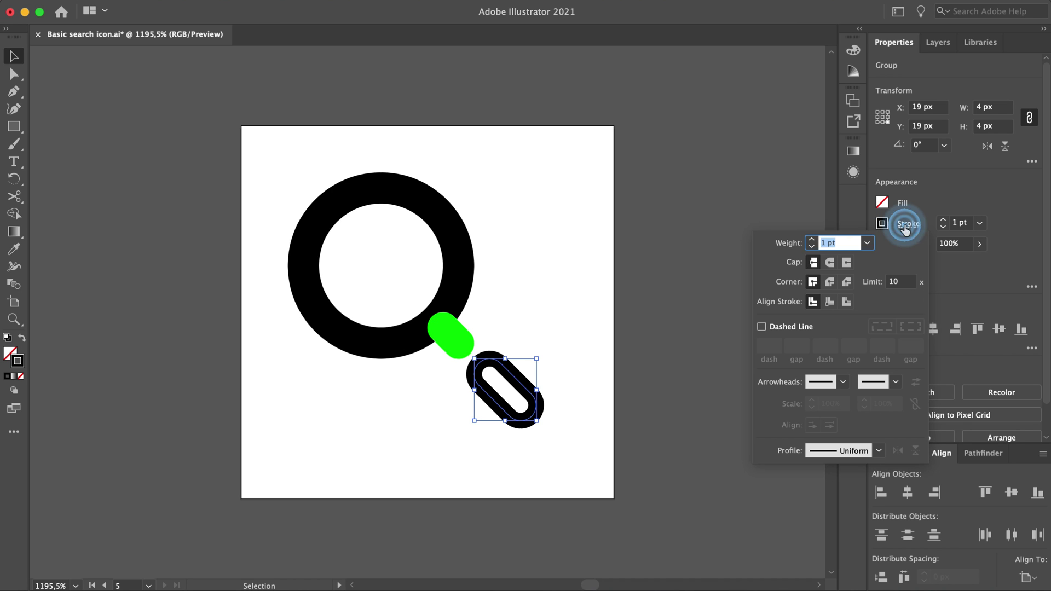
{"action": "left_click", "coordinate": [828, 242]}
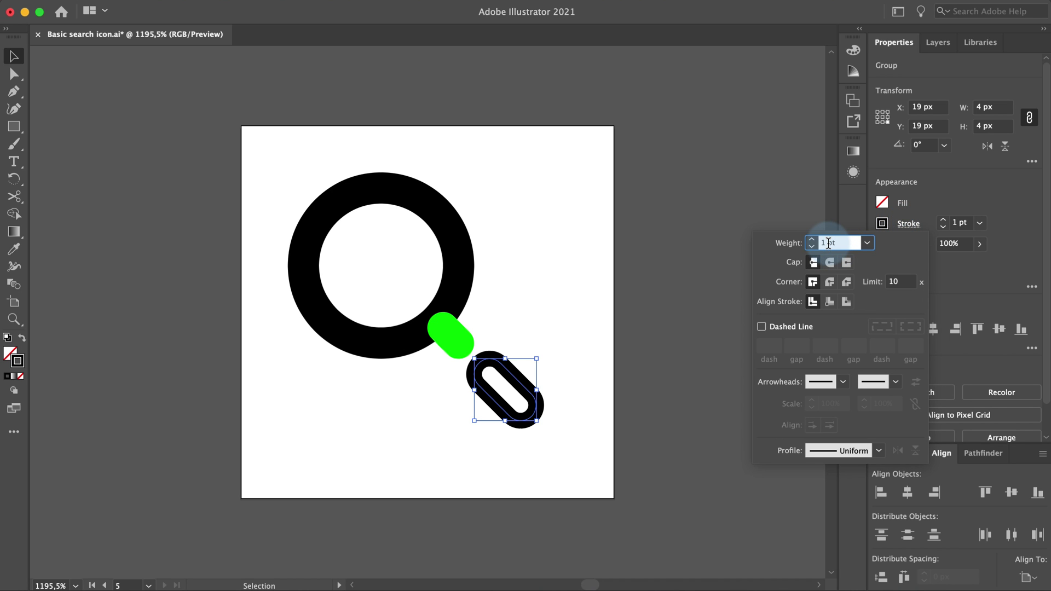
{"action": "key", "text": "Up"}
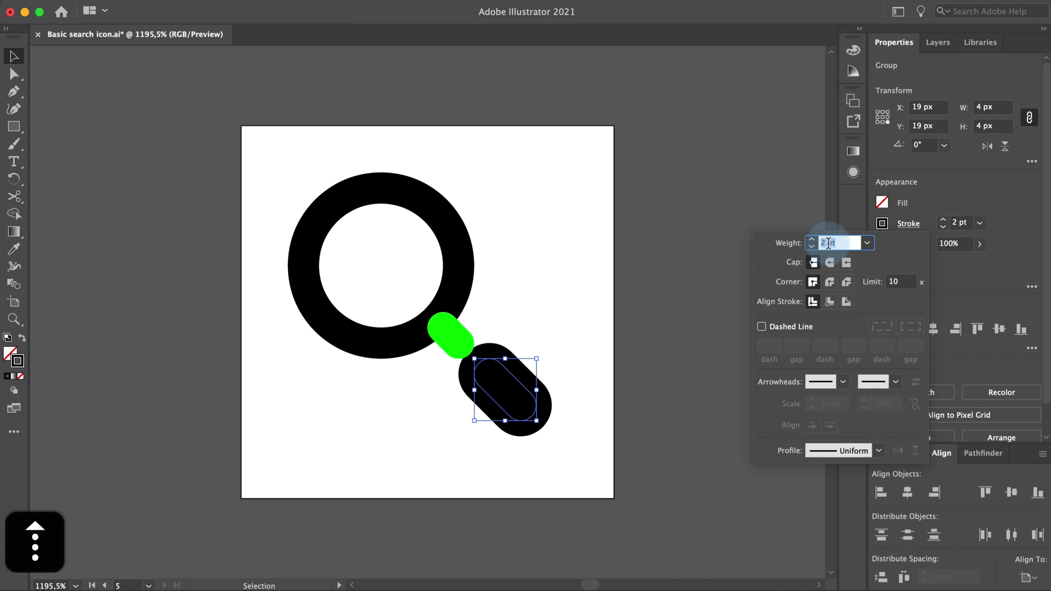
{"action": "left_click", "coordinate": [847, 301]}
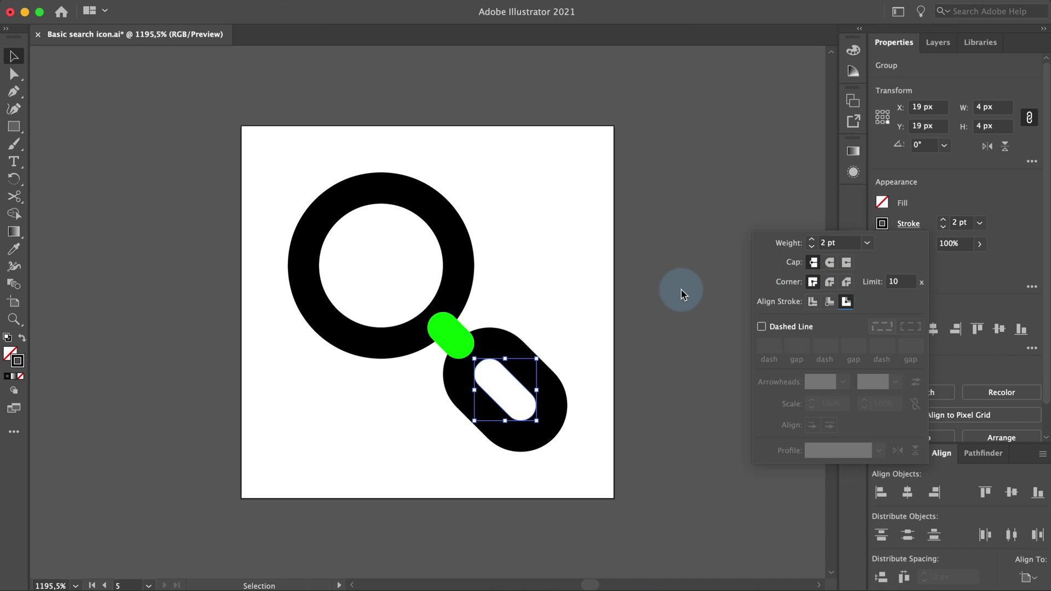
{"action": "left_click", "coordinate": [450, 341]}
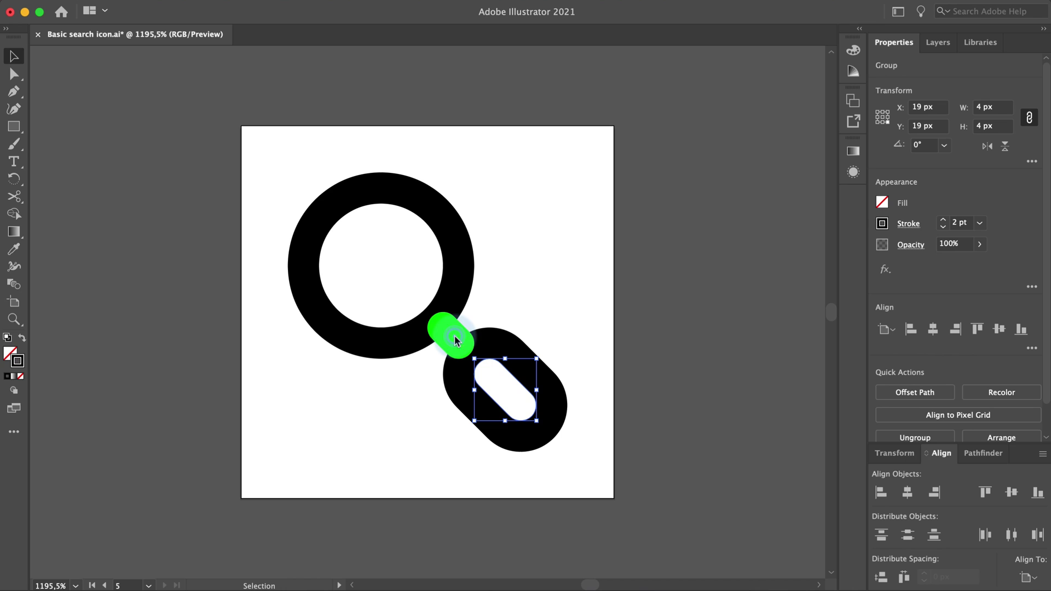
{"action": "left_click", "coordinate": [450, 340]}
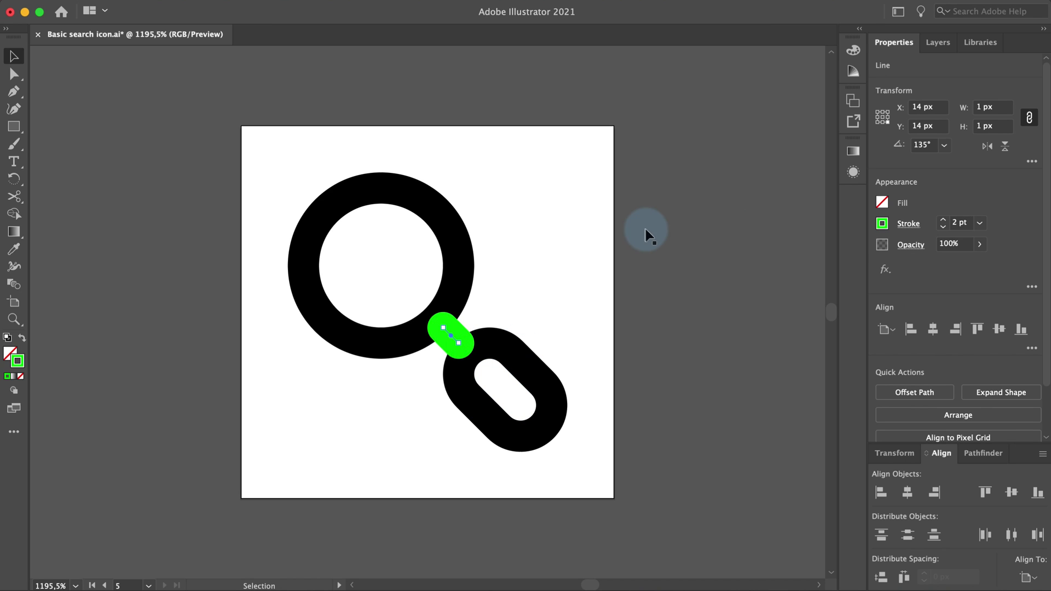
{"action": "left_click", "coordinate": [706, 242]}
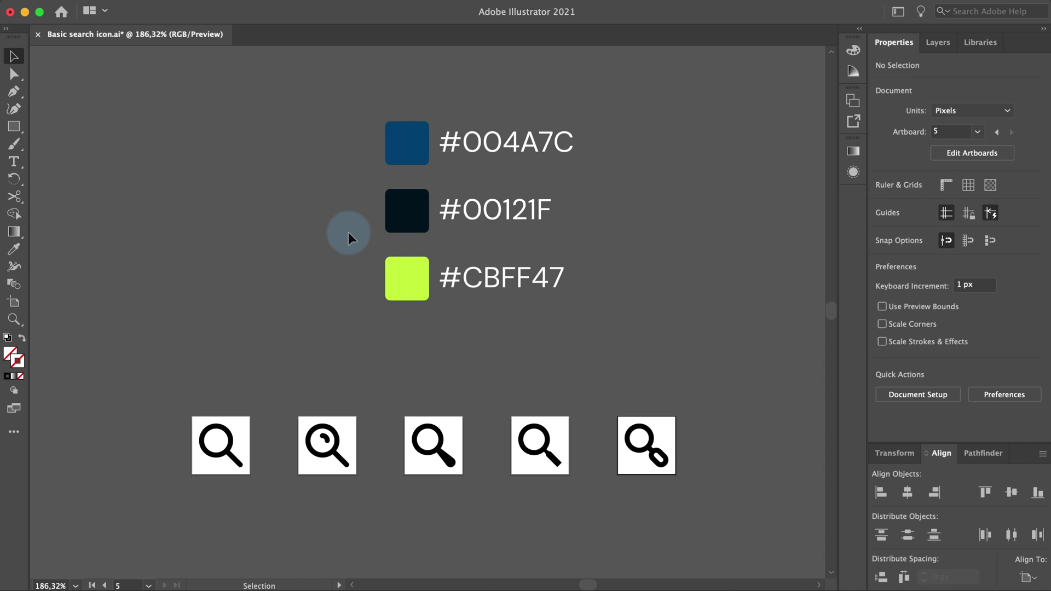
Step: Marquee-select the second magnifier and eyedropper the #004A7C swatch onto it, then fit artboard 2
{"action": "scroll", "coordinate": [277, 396], "scroll_direction": "up", "scroll_amount": 5}
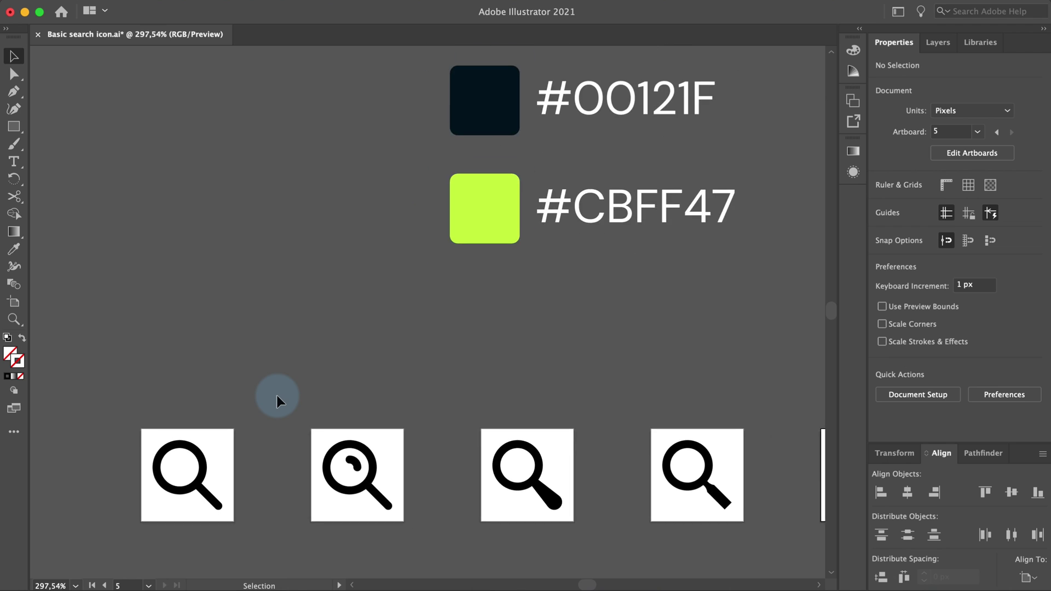
{"action": "left_click_drag", "start_coordinate": [348, 439], "coordinate": [433, 346]}
{"action": "scroll", "coordinate": [496, 250], "scroll_direction": "down", "scroll_amount": 1}
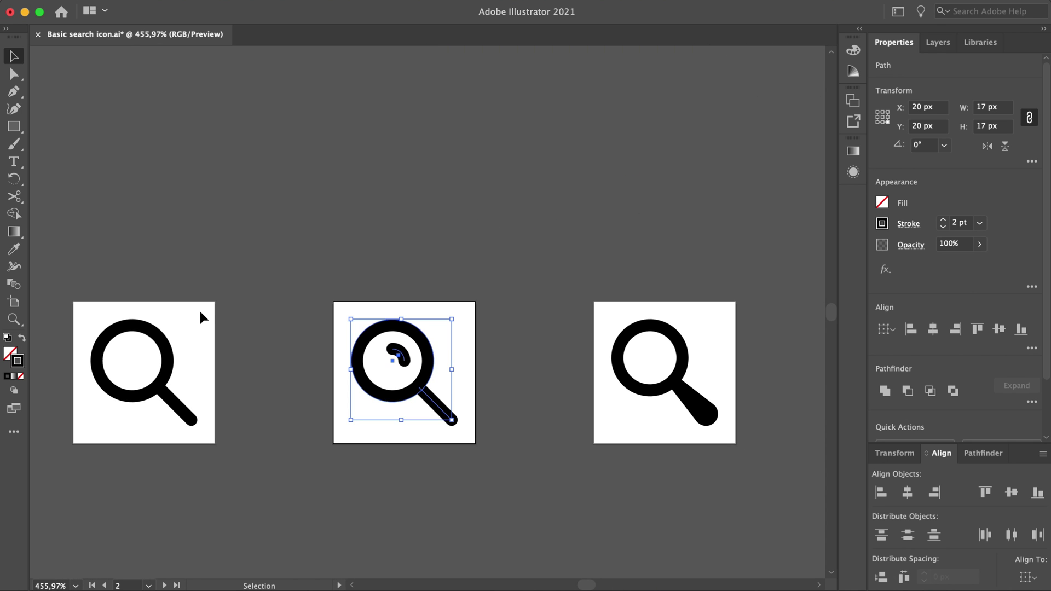
{"action": "left_click", "coordinate": [12, 248]}
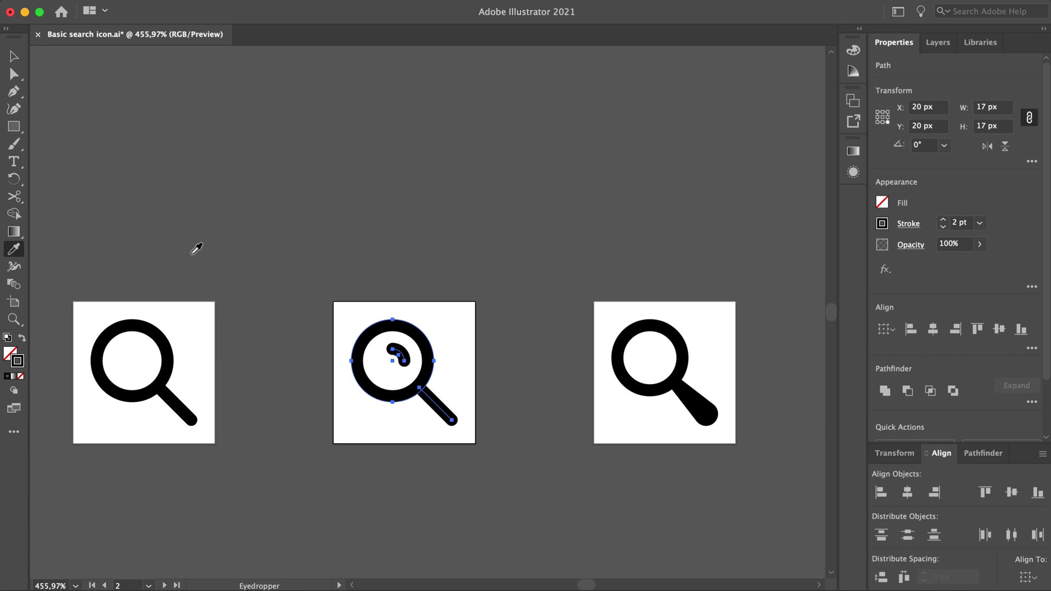
{"action": "scroll", "coordinate": [196, 249], "scroll_direction": "down", "scroll_amount": 5}
{"action": "scroll", "coordinate": [196, 249], "scroll_direction": "up", "scroll_amount": 5}
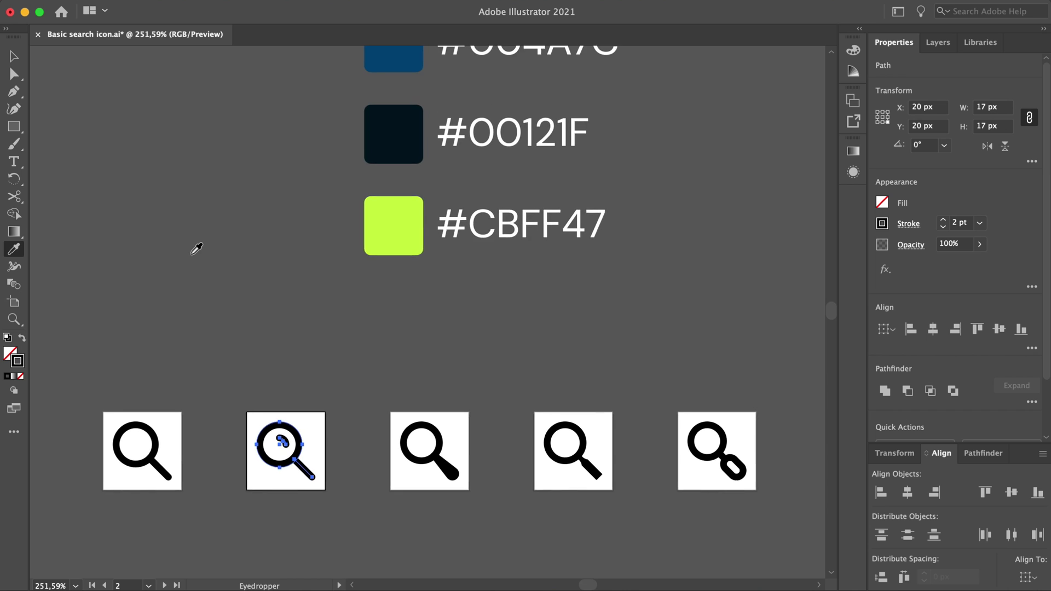
{"action": "scroll", "coordinate": [196, 250], "scroll_direction": "up", "scroll_amount": 2}
{"action": "left_click", "coordinate": [382, 87]}
{"action": "key", "text": "v"}
{"action": "left_click", "coordinate": [245, 454]}
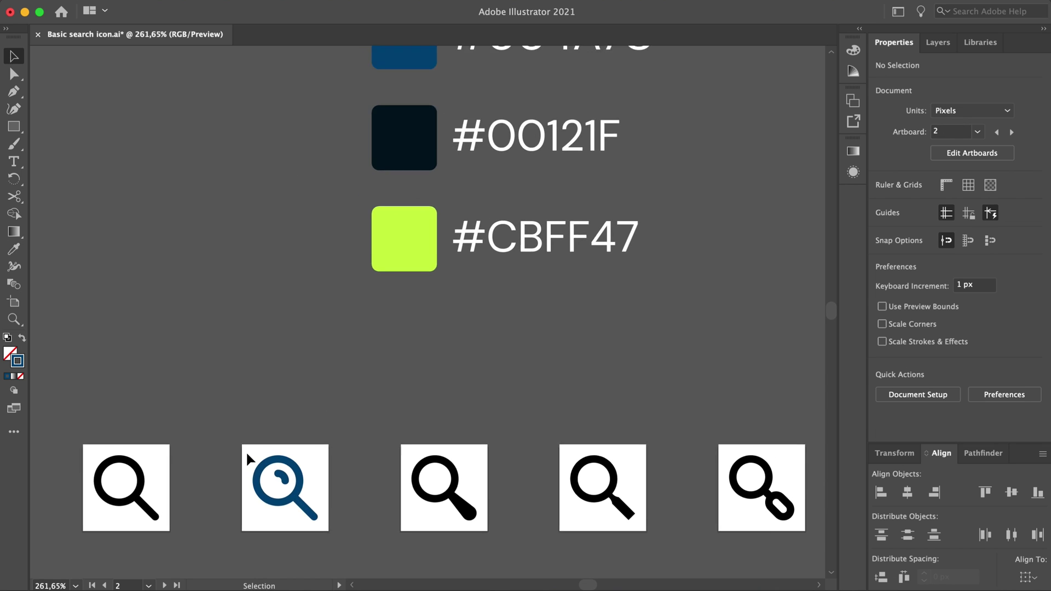
{"action": "key", "text": "super+0"}
Step: Paste a copy of the outer ring in front, turn it into a filled circle at 16% opacity
{"action": "left_click", "coordinate": [307, 335]}
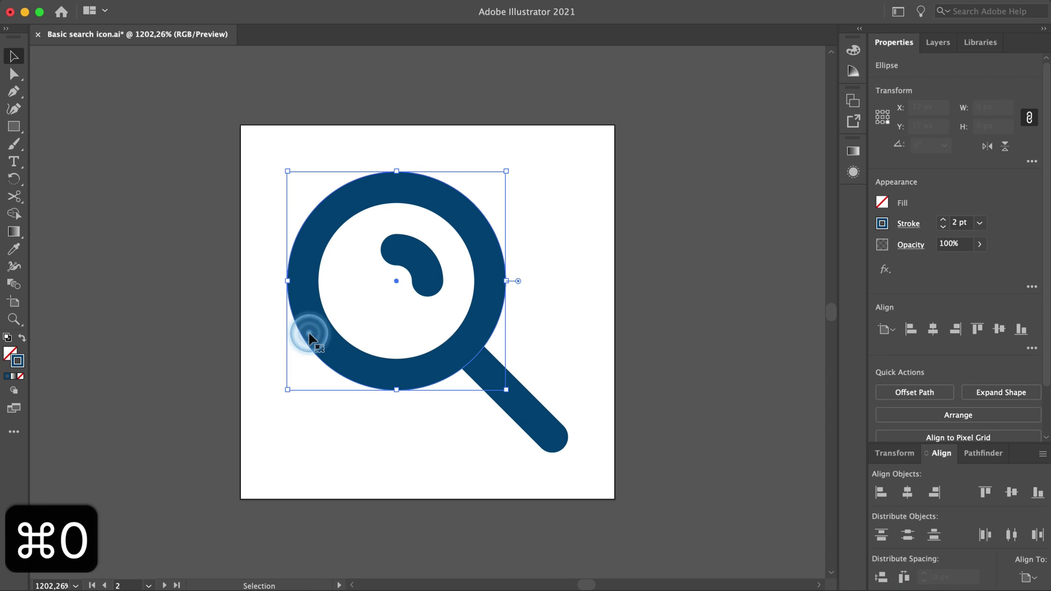
{"action": "key", "text": "super+c"}
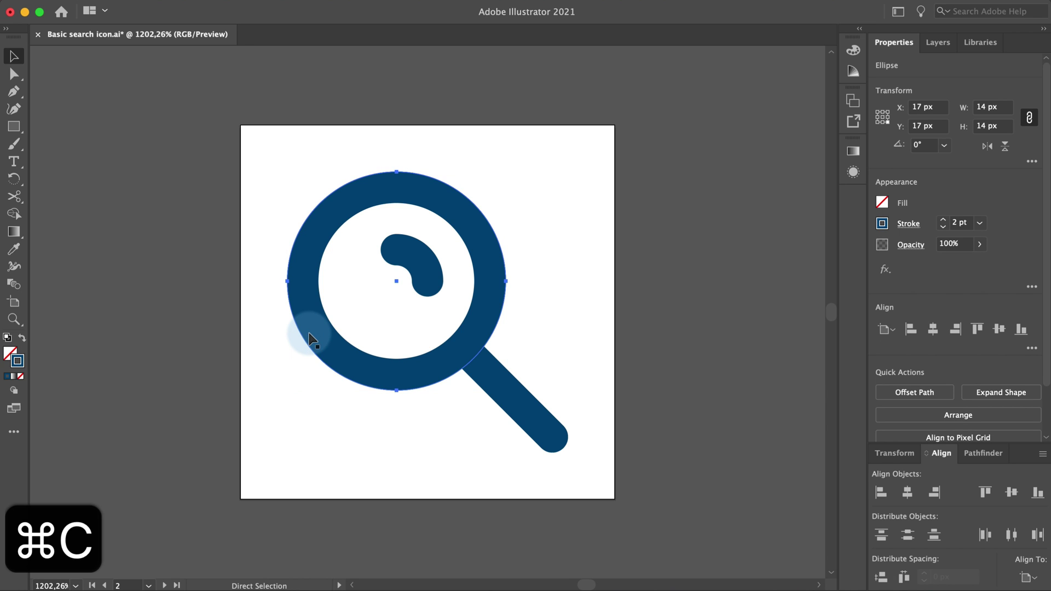
{"action": "key", "text": "shift+super+v"}
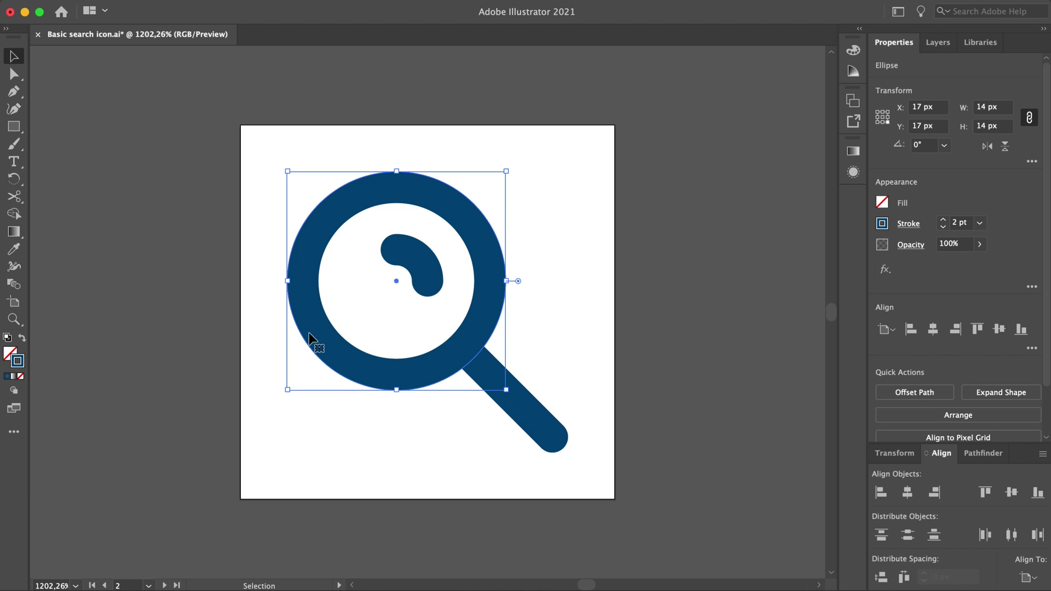
{"action": "left_click", "coordinate": [22, 341]}
{"action": "left_click", "coordinate": [950, 244]}
{"action": "type", "text": "1"}
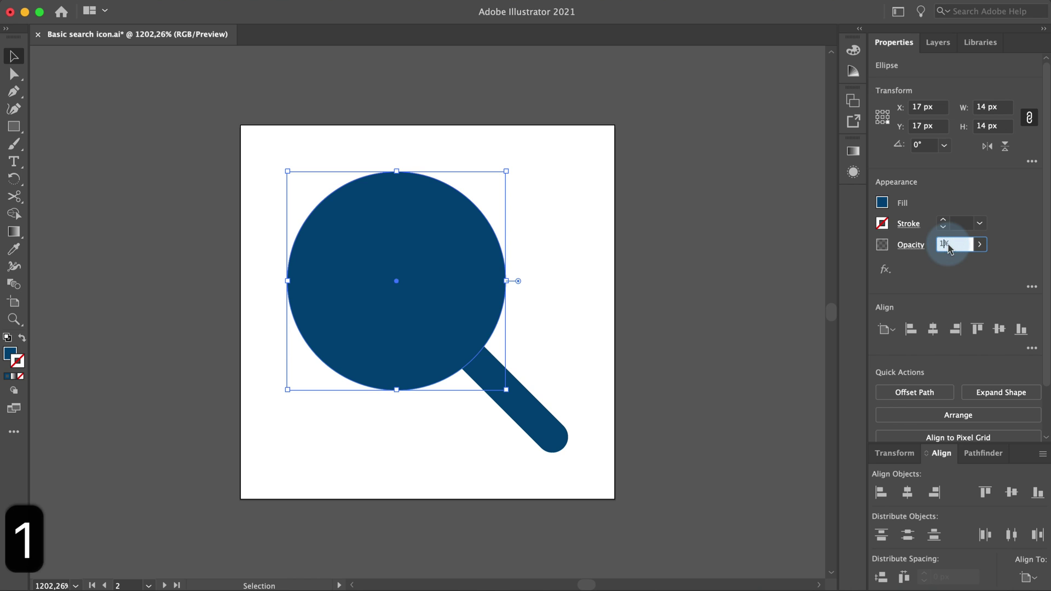
{"action": "type", "text": "6"}
{"action": "key", "text": "Return"}
Step: Send the translucent circle to the back behind the ring and swirl, then deselect
{"action": "right_click", "coordinate": [368, 226]}
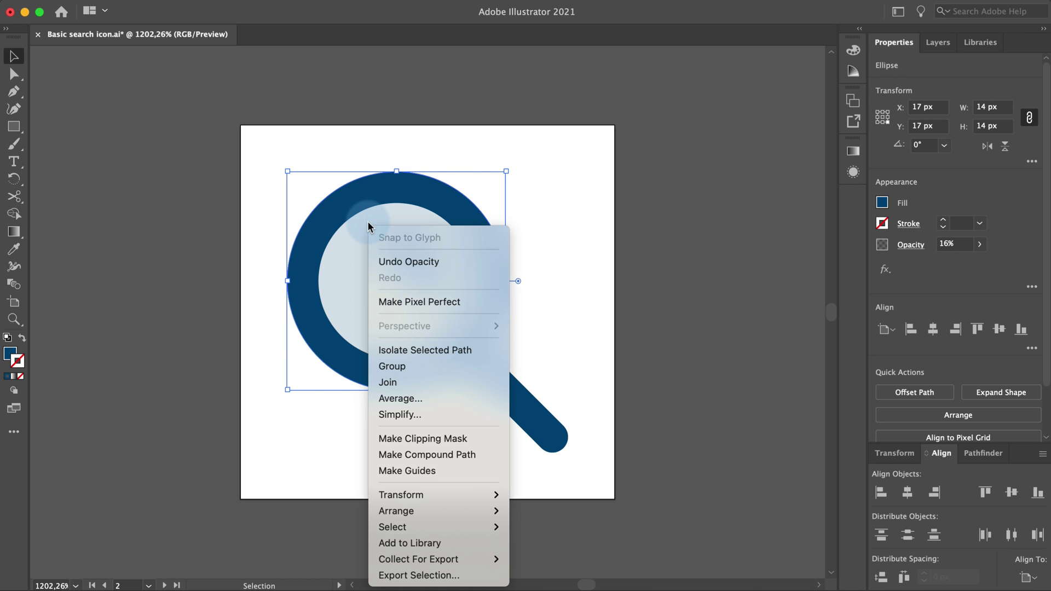
{"action": "mouse_move", "coordinate": [481, 511]}
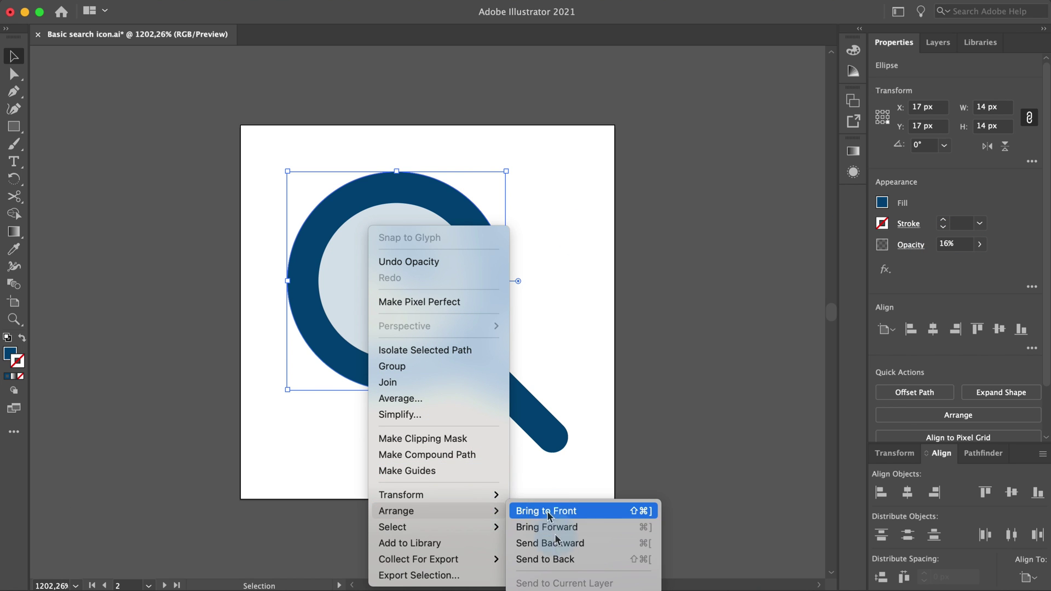
{"action": "left_click", "coordinate": [553, 559]}
{"action": "left_click", "coordinate": [512, 481]}
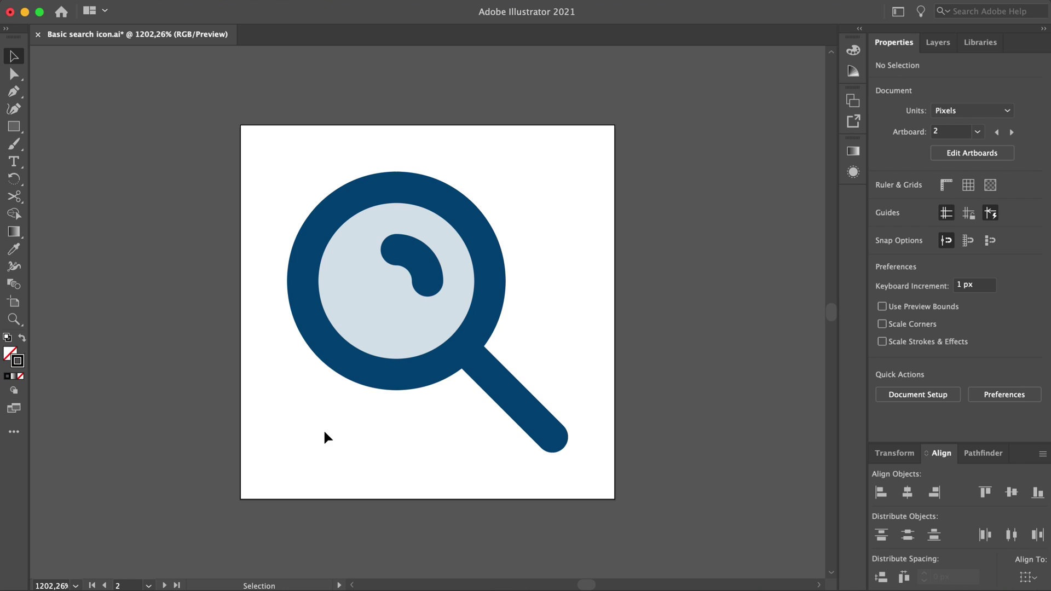
{"action": "scroll", "coordinate": [324, 437], "scroll_direction": "down", "scroll_amount": 5}
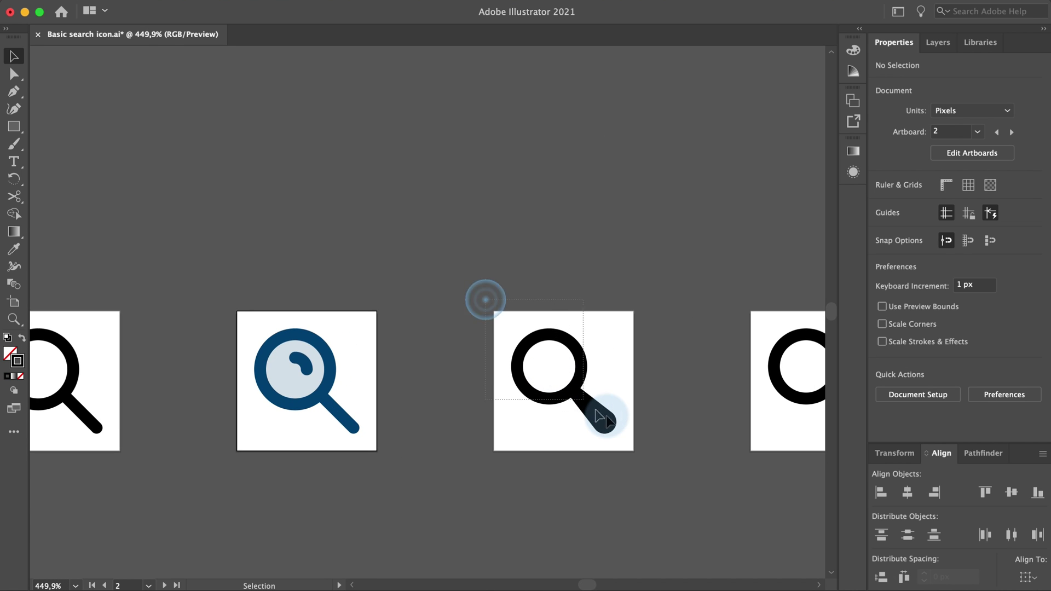
Step: Recolour the third magnifier with the #004A7C palette blue
{"action": "left_click", "coordinate": [605, 418]}
{"action": "scroll", "coordinate": [608, 421], "scroll_direction": "down", "scroll_amount": 3}
{"action": "scroll", "coordinate": [612, 423], "scroll_direction": "down", "scroll_amount": 2}
{"action": "key", "text": "i"}
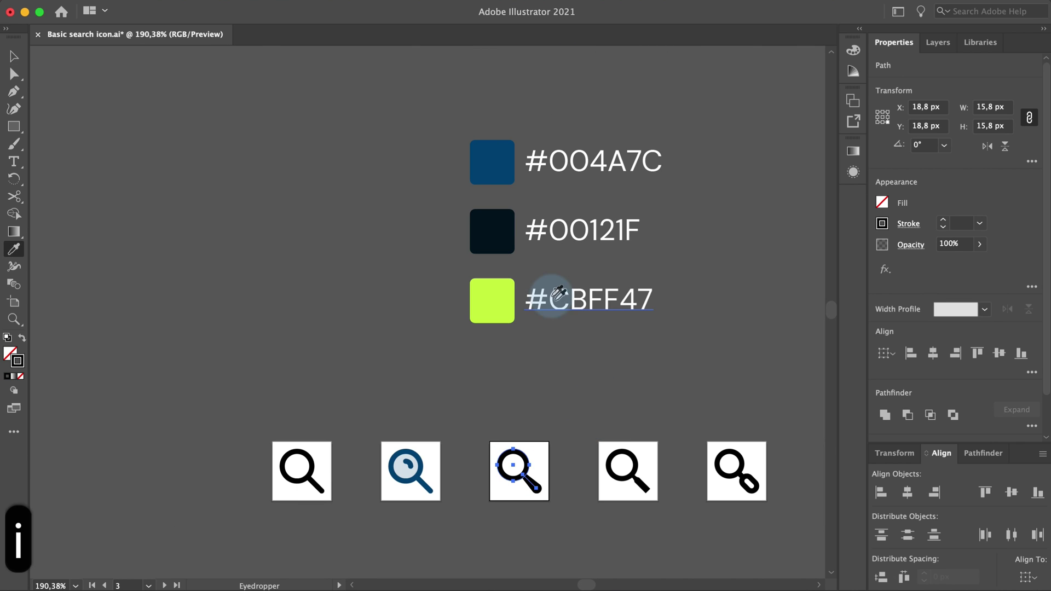
{"action": "left_click", "coordinate": [492, 164]}
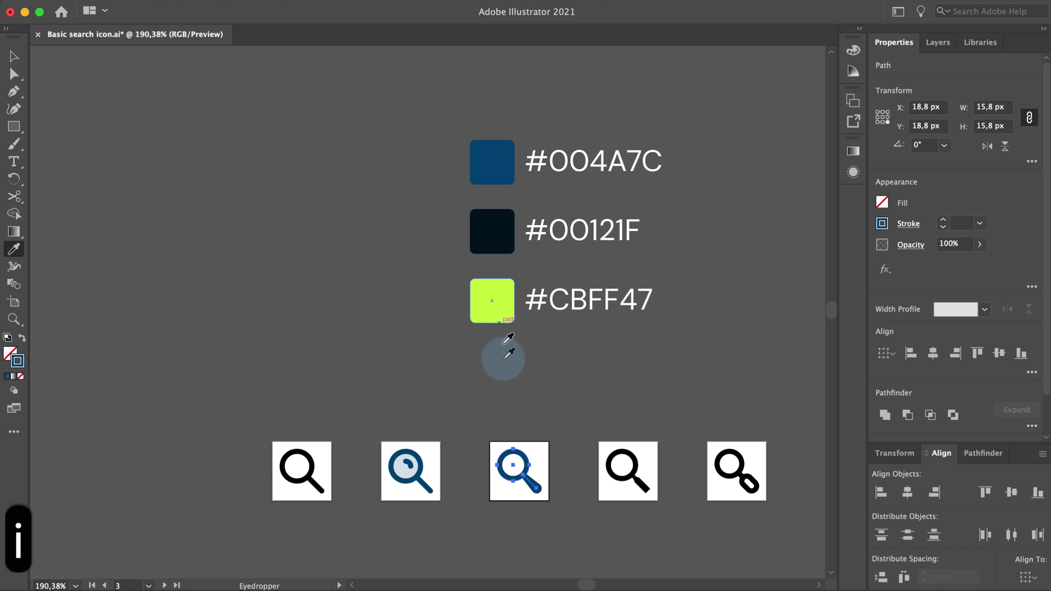
{"action": "key", "text": "v"}
{"action": "left_click", "coordinate": [518, 438]}
{"action": "left_click", "coordinate": [532, 456]}
{"action": "key", "text": "super+0"}
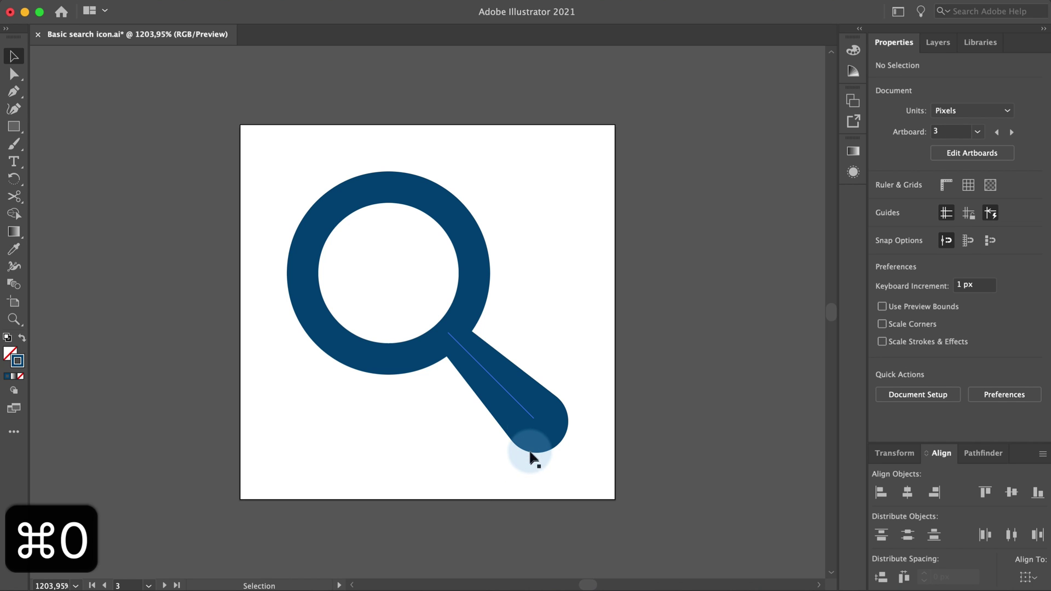
Step: Apply a gradient to the handle's stroke and sample the ring blue into its right stop
{"action": "left_click", "coordinate": [522, 416]}
{"action": "left_click", "coordinate": [852, 151]}
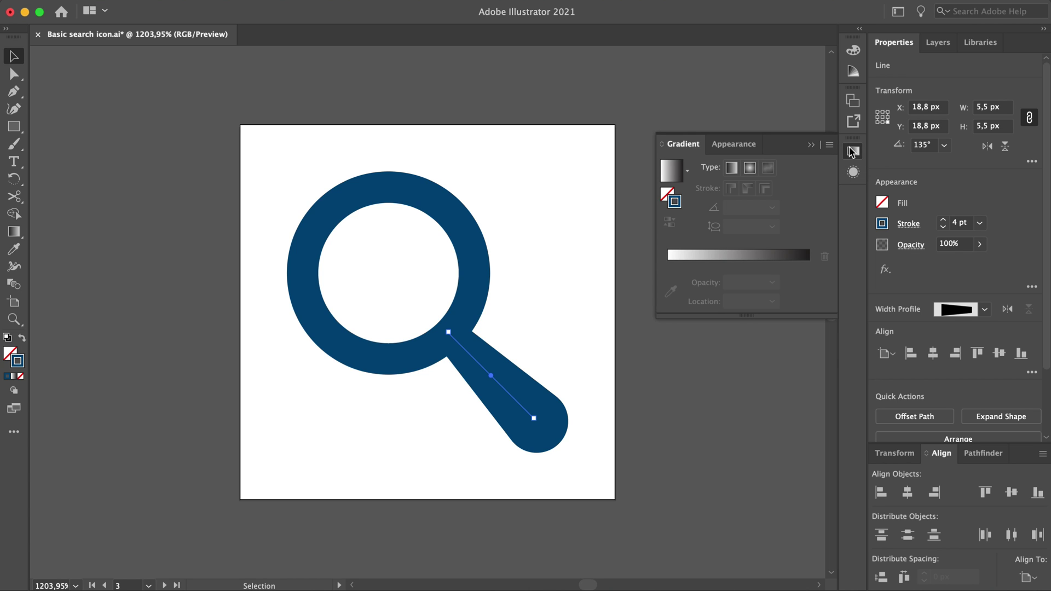
{"action": "left_click", "coordinate": [390, 3]}
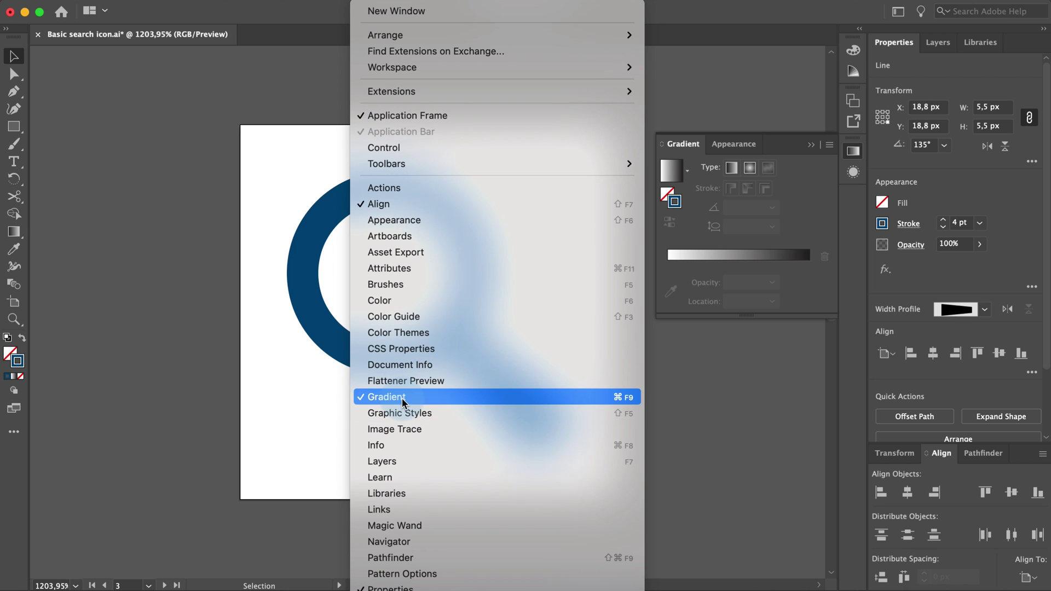
{"action": "left_click", "coordinate": [755, 293]}
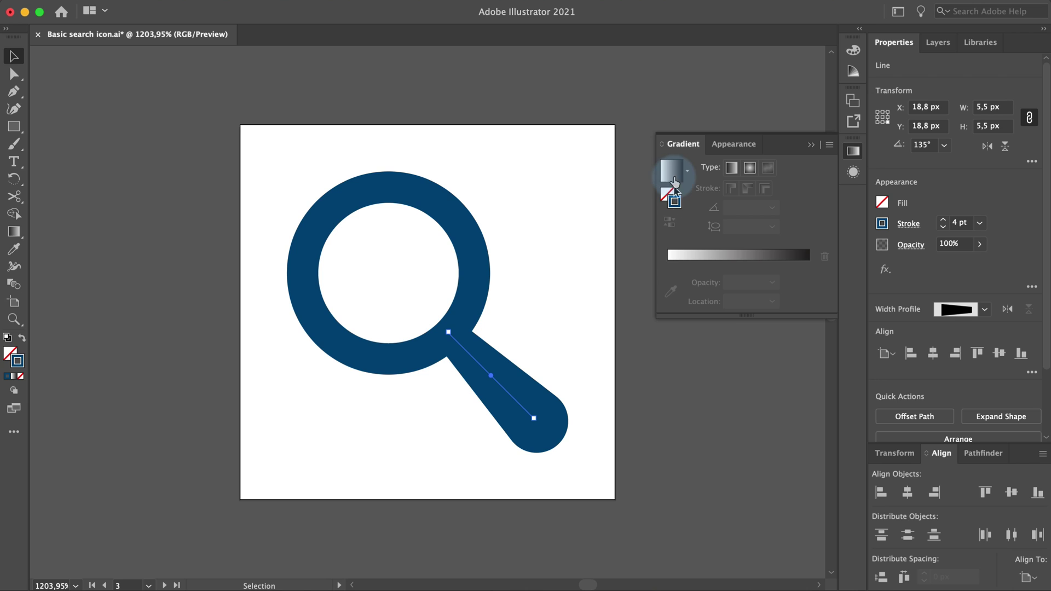
{"action": "left_click", "coordinate": [674, 175]}
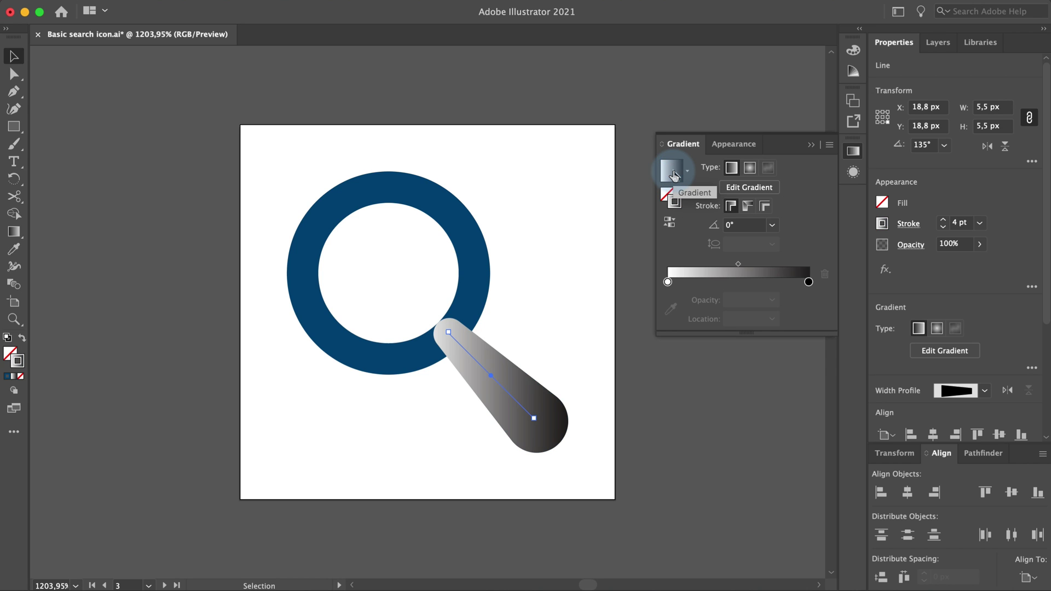
{"action": "left_click", "coordinate": [807, 283]}
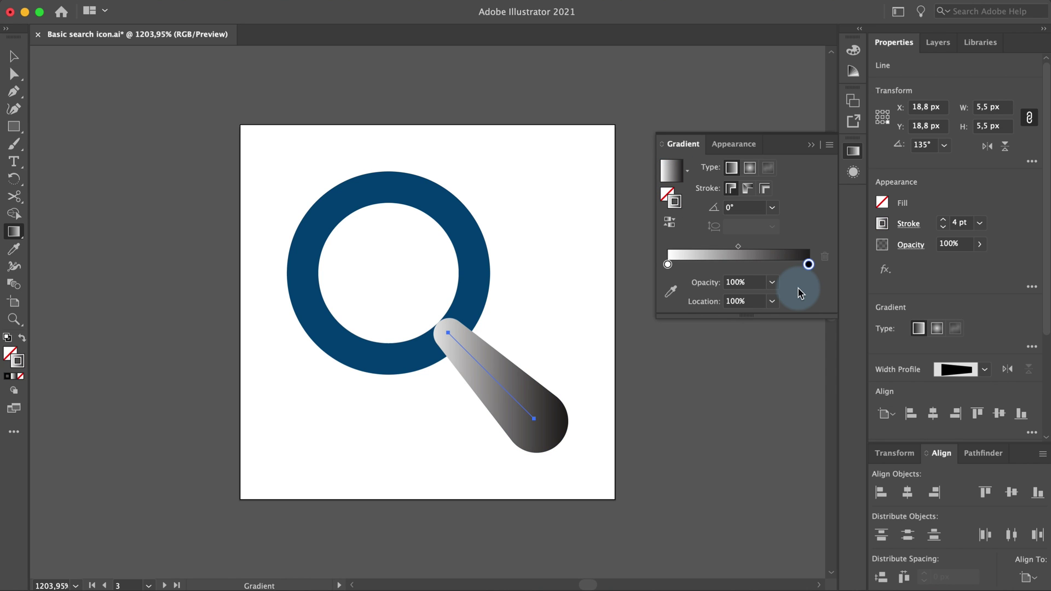
{"action": "left_click", "coordinate": [810, 265]}
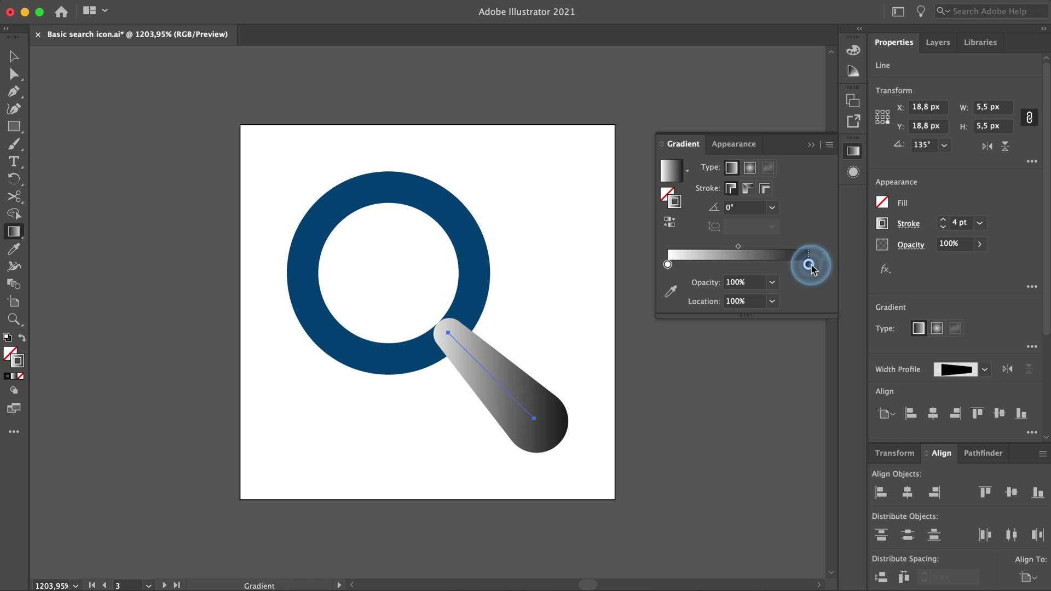
{"action": "left_click", "coordinate": [672, 293]}
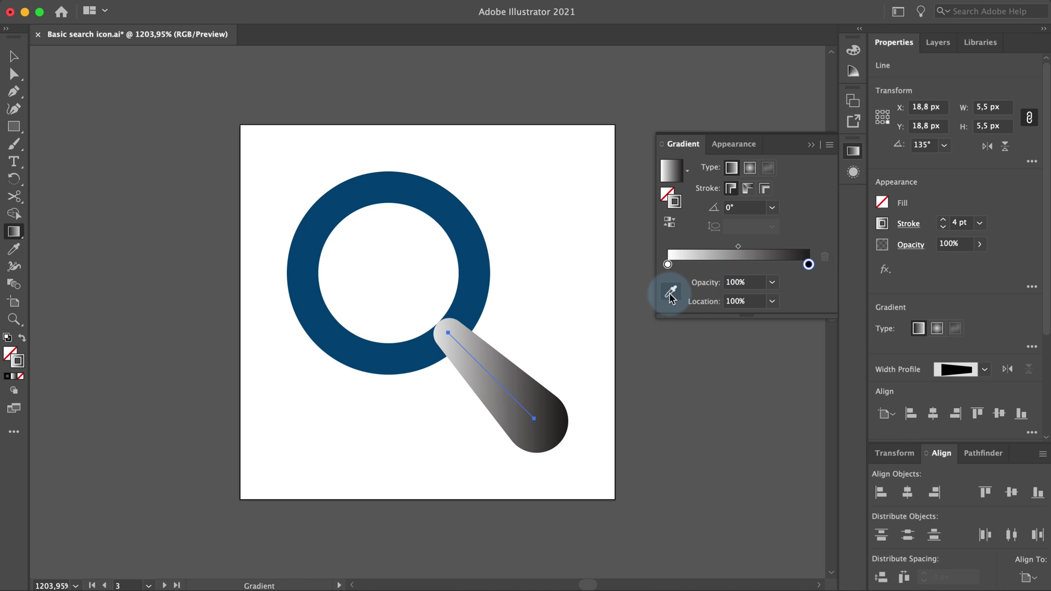
{"action": "left_click", "coordinate": [671, 295]}
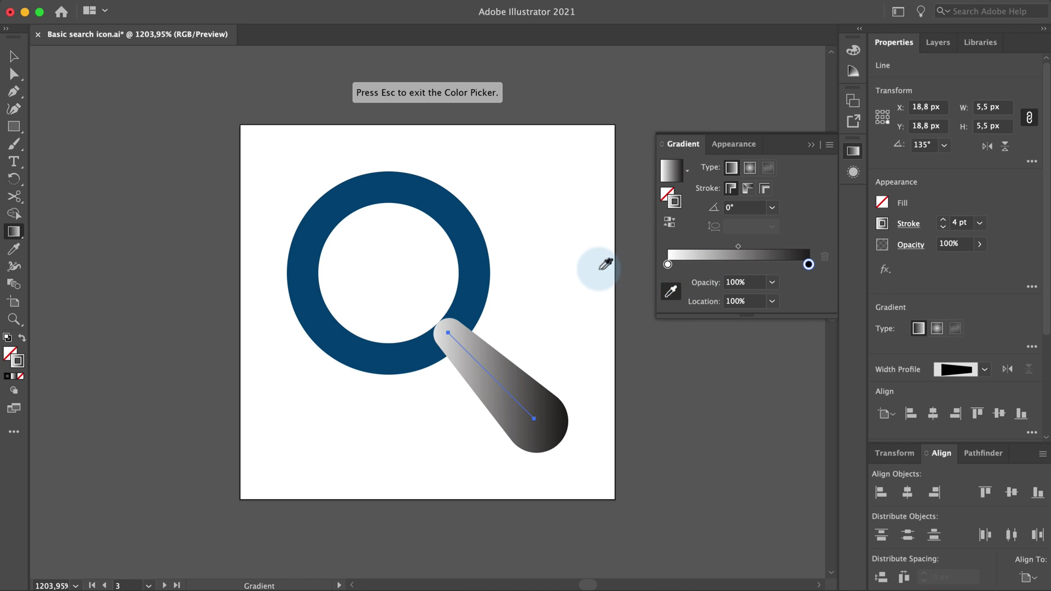
{"action": "left_click", "coordinate": [474, 209]}
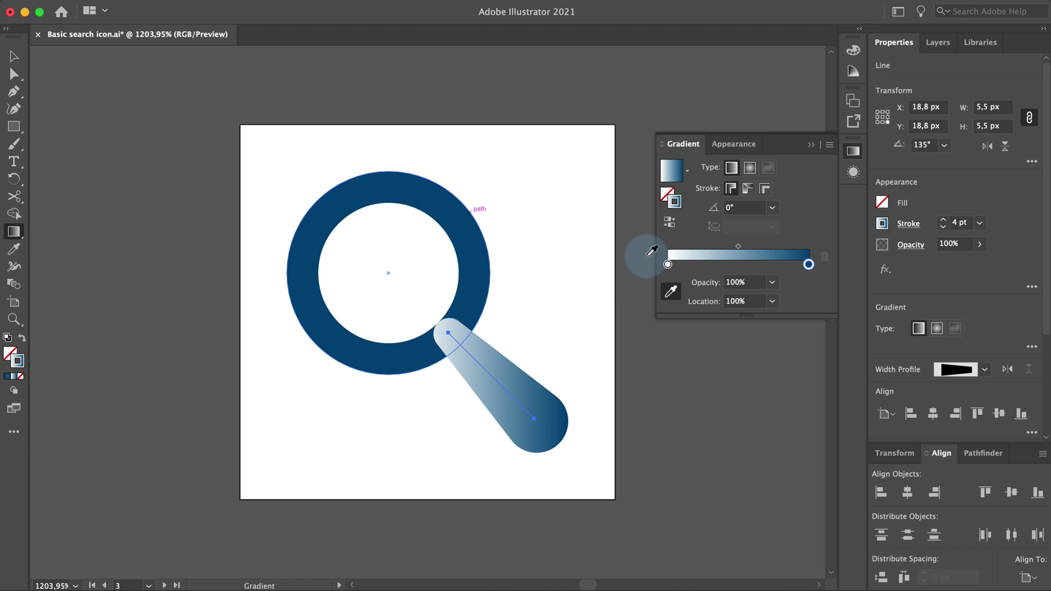
Step: Set the gradient's left stop to the dark #00121F
{"action": "left_click", "coordinate": [668, 265]}
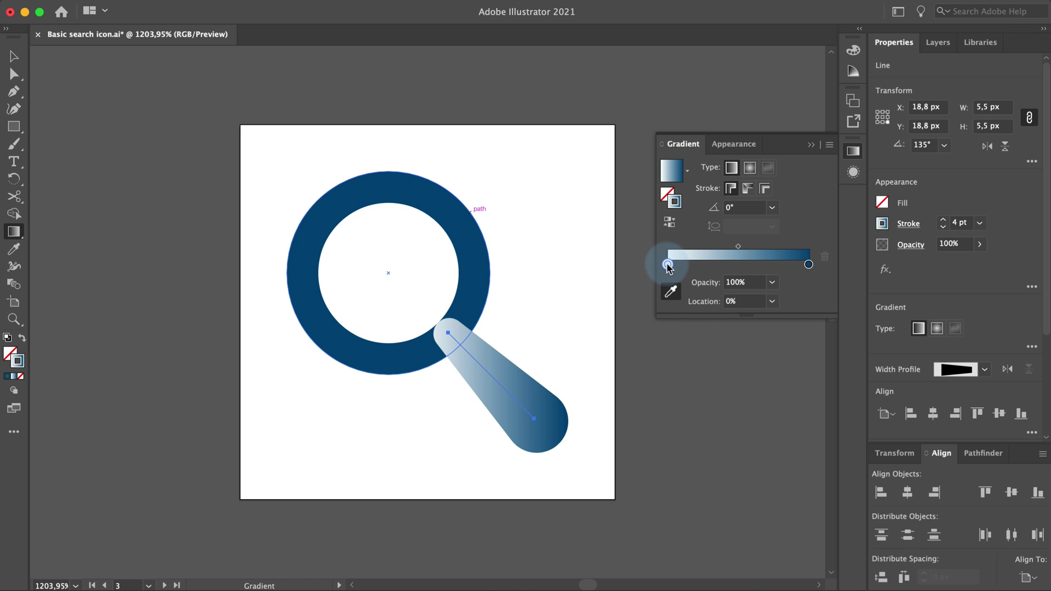
{"action": "scroll", "coordinate": [592, 226], "scroll_direction": "down", "scroll_amount": 10}
{"action": "left_click", "coordinate": [507, 109]}
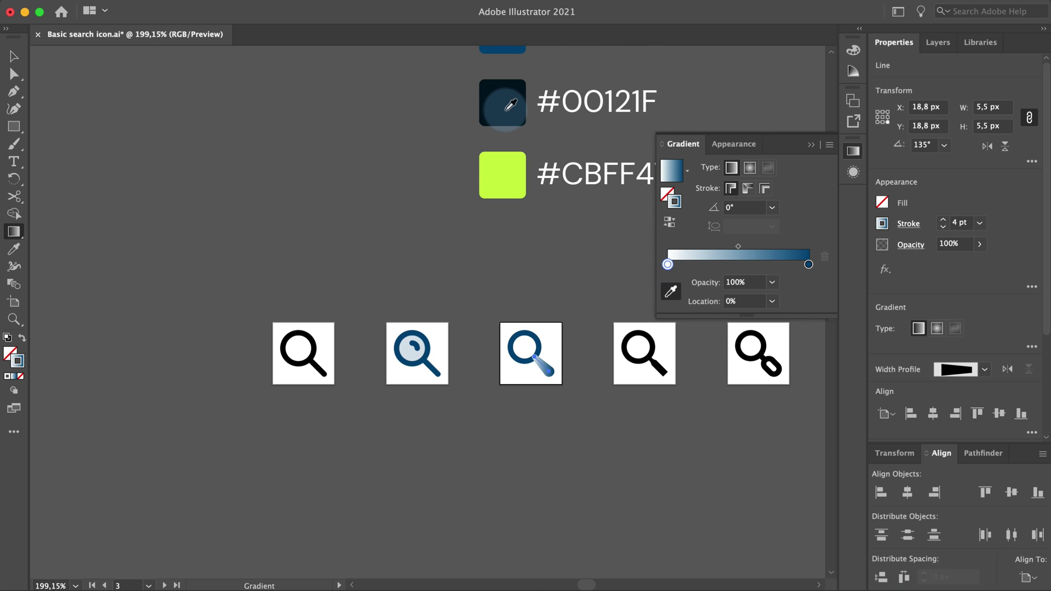
{"action": "scroll", "coordinate": [549, 314], "scroll_direction": "up", "scroll_amount": 3}
{"action": "left_click", "coordinate": [853, 154]}
{"action": "left_click", "coordinate": [511, 315]}
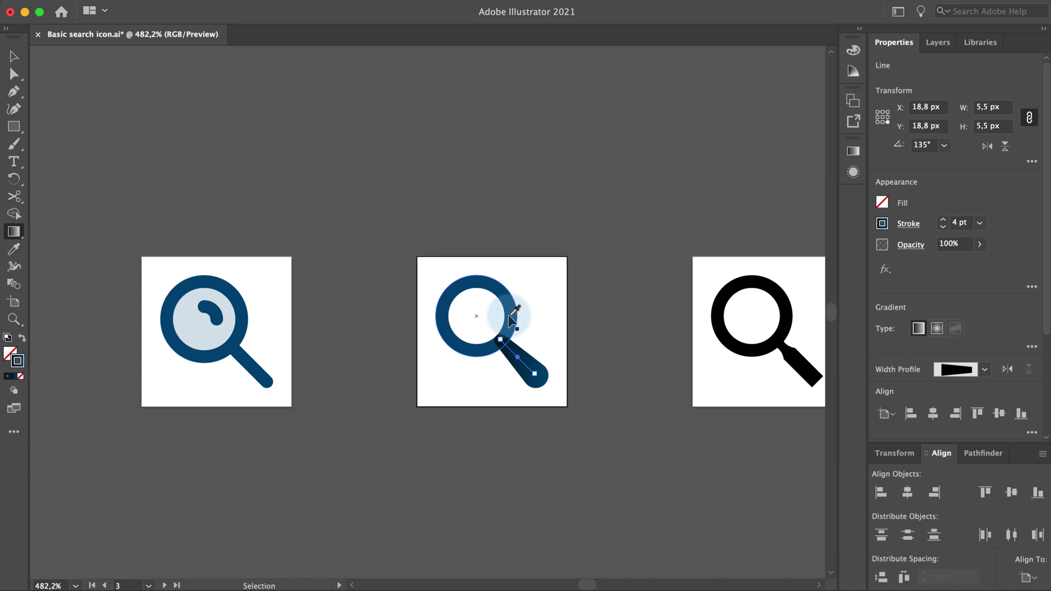
{"action": "key", "text": "super+0"}
{"action": "key", "text": "v"}
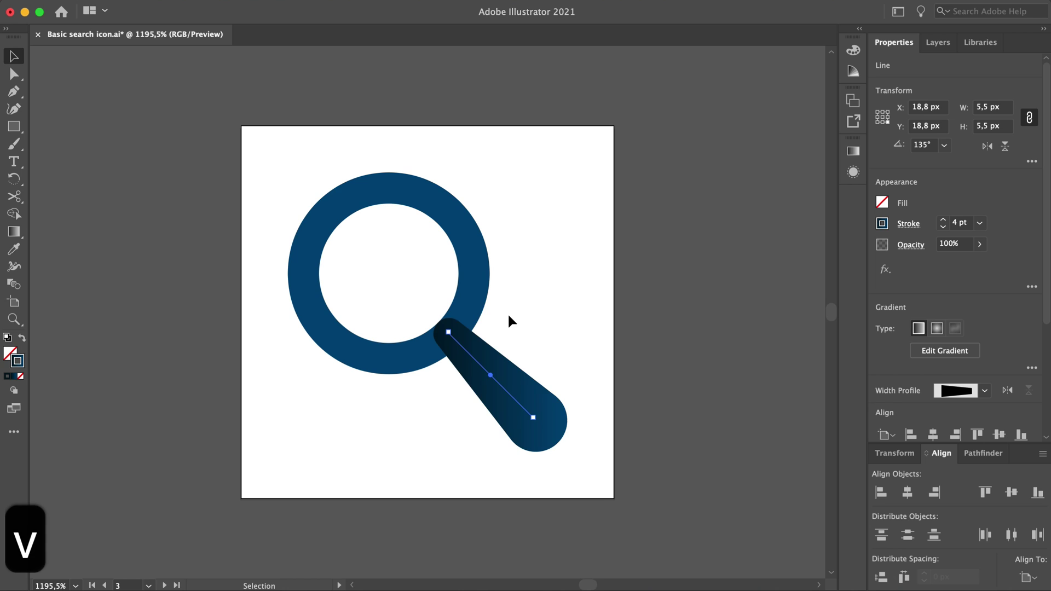
Step: Send the gradient handle backward behind the ring and deselect it
{"action": "right_click", "coordinate": [509, 316]}
{"action": "mouse_move", "coordinate": [572, 556]}
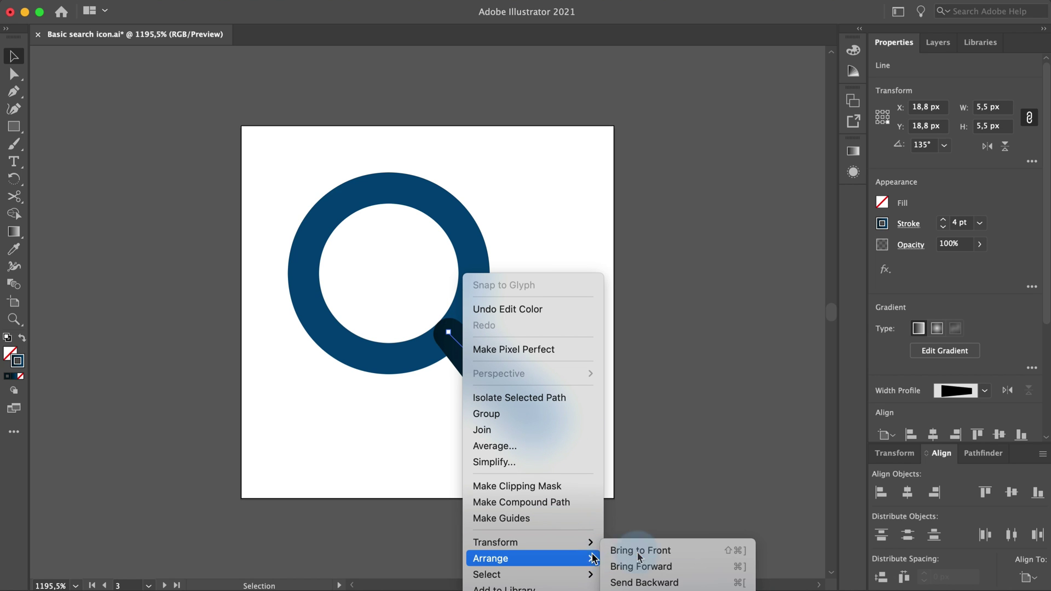
{"action": "left_click", "coordinate": [646, 583]}
{"action": "left_click", "coordinate": [651, 422]}
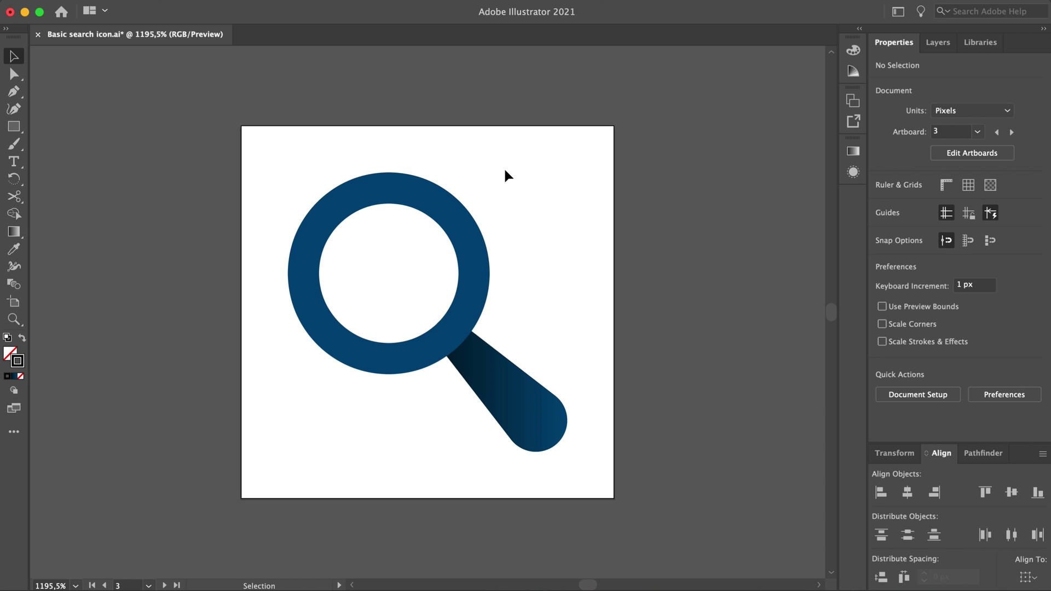
{"action": "scroll", "coordinate": [504, 166], "scroll_direction": "down", "scroll_amount": 5}
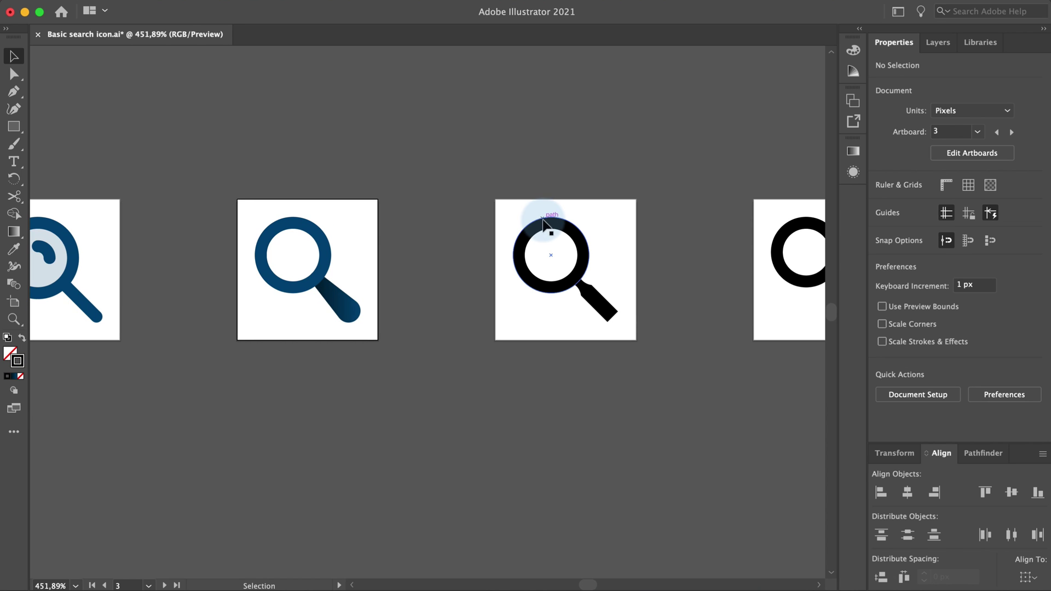
Step: Recolour the fourth magnifier's ring and handle with the #004A7C palette blue
{"action": "left_click", "coordinate": [537, 222]}
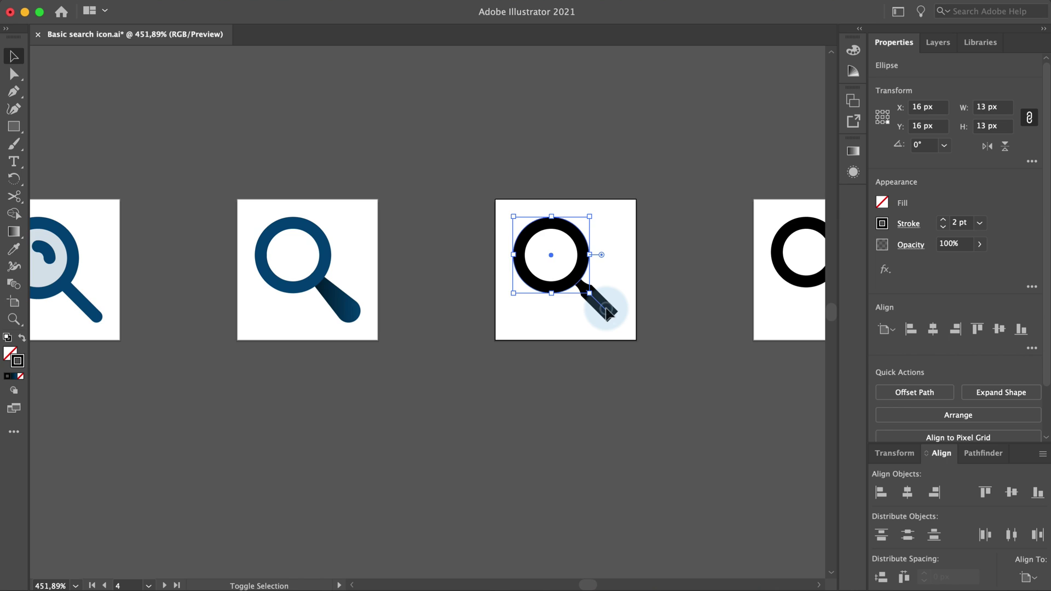
{"action": "left_click", "coordinate": [605, 307], "text": "shift"}
{"action": "scroll", "coordinate": [605, 308], "scroll_direction": "down", "scroll_amount": 4}
{"action": "scroll", "coordinate": [606, 308], "scroll_direction": "up", "scroll_amount": 3}
{"action": "key", "text": "i"}
{"action": "left_click", "coordinate": [309, 85]}
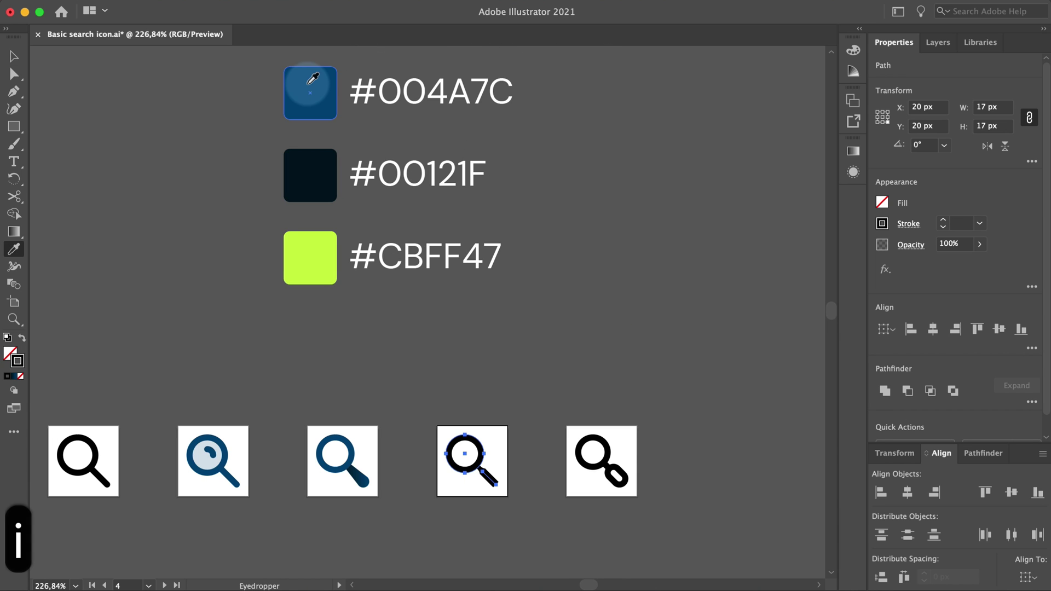
{"action": "left_click", "coordinate": [309, 84], "text": "shift"}
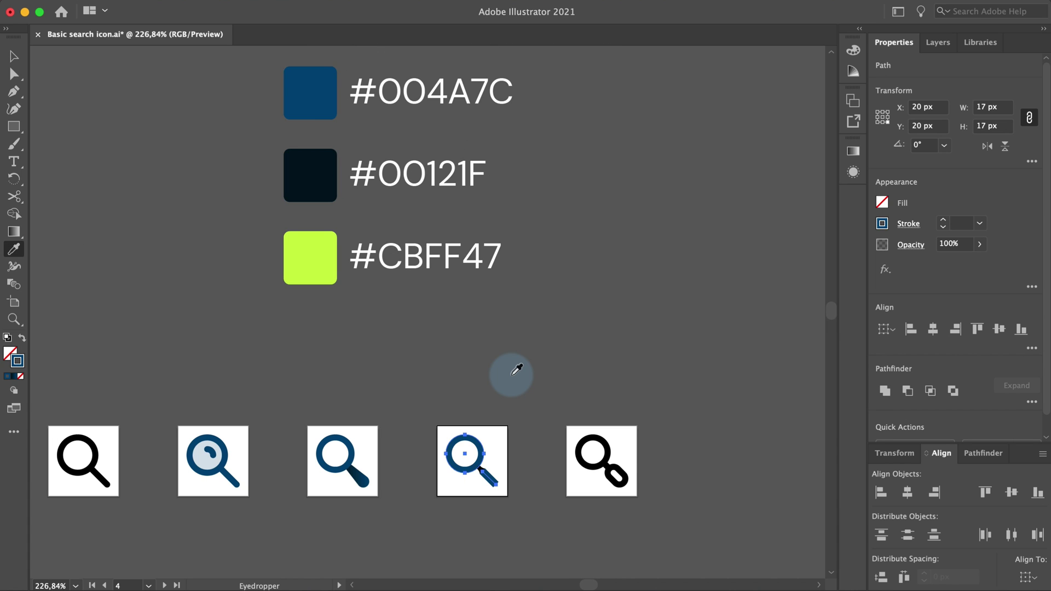
{"action": "key", "text": "v"}
{"action": "left_click", "coordinate": [504, 418]}
Step: Colour the fourth magnifier's handle line dark #00121F
{"action": "scroll", "coordinate": [498, 472], "scroll_direction": "up", "scroll_amount": 5}
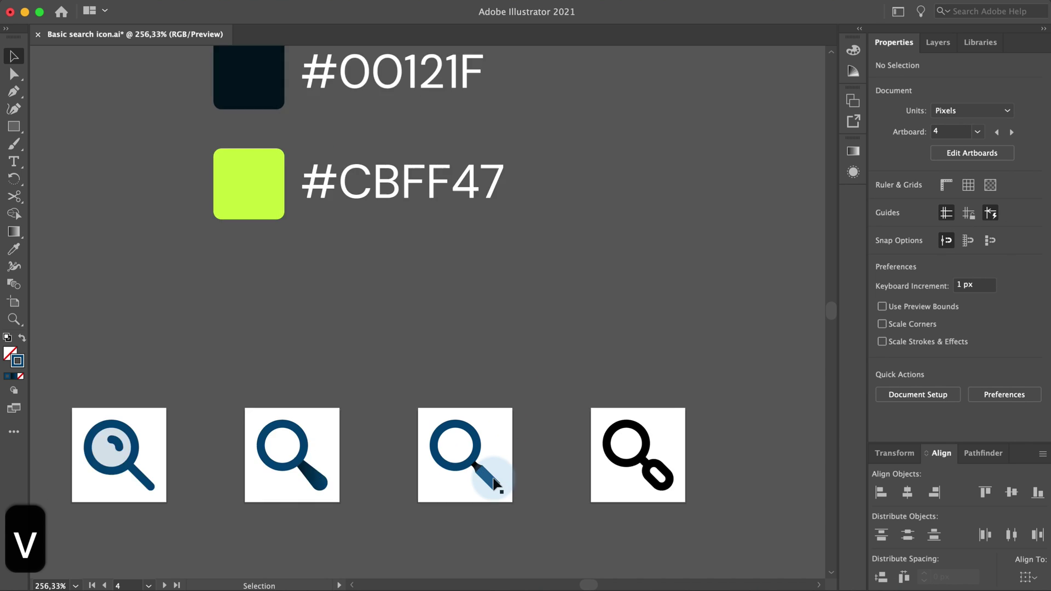
{"action": "left_click", "coordinate": [458, 447]}
{"action": "scroll", "coordinate": [449, 432], "scroll_direction": "down", "scroll_amount": 5}
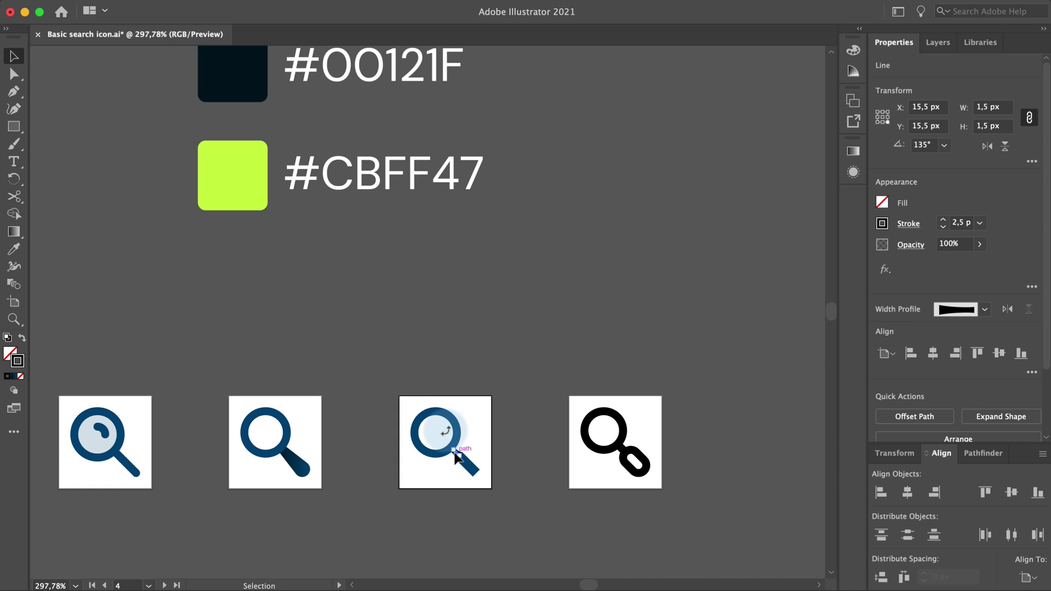
{"action": "scroll", "coordinate": [328, 293], "scroll_direction": "up", "scroll_amount": 3}
{"action": "key", "text": "i"}
{"action": "left_click", "coordinate": [282, 212]}
{"action": "key", "text": "v"}
Step: Send the dark handle to the back behind the ring, deselect and fit the artboard
{"action": "scroll", "coordinate": [428, 500], "scroll_direction": "up", "scroll_amount": 4}
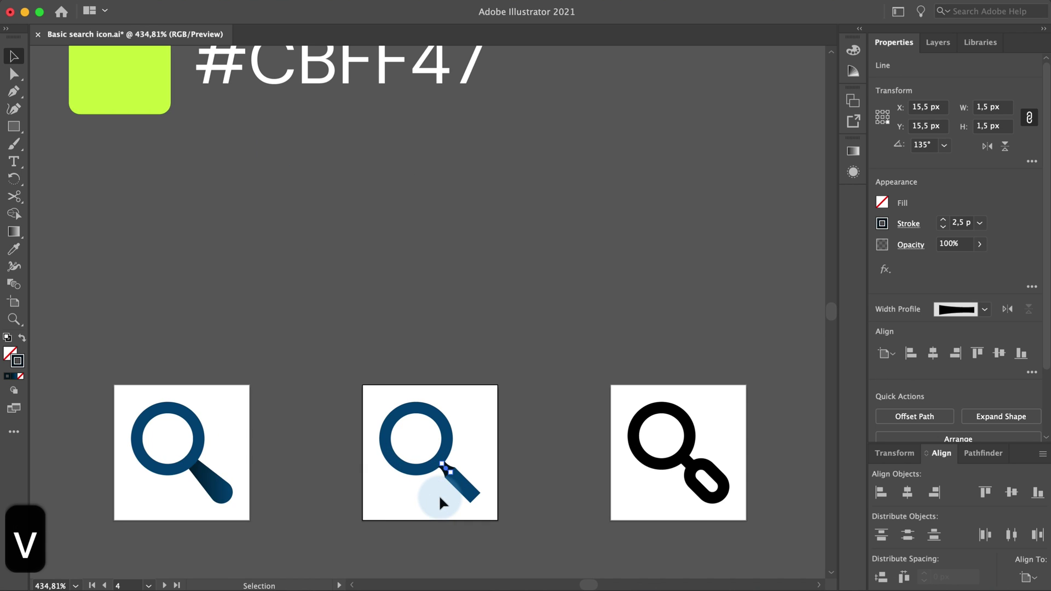
{"action": "scroll", "coordinate": [439, 495], "scroll_direction": "up", "scroll_amount": 5}
{"action": "scroll", "coordinate": [443, 471], "scroll_direction": "down", "scroll_amount": 3}
{"action": "scroll", "coordinate": [443, 471], "scroll_direction": "right", "scroll_amount": 2}
{"action": "right_click", "coordinate": [353, 241]}
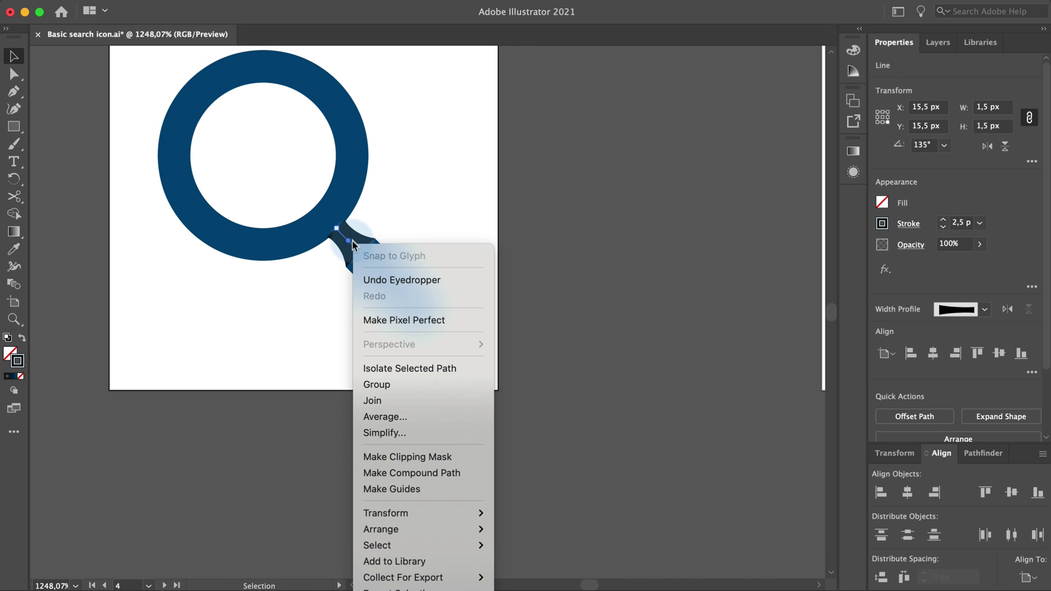
{"action": "mouse_move", "coordinate": [466, 529]}
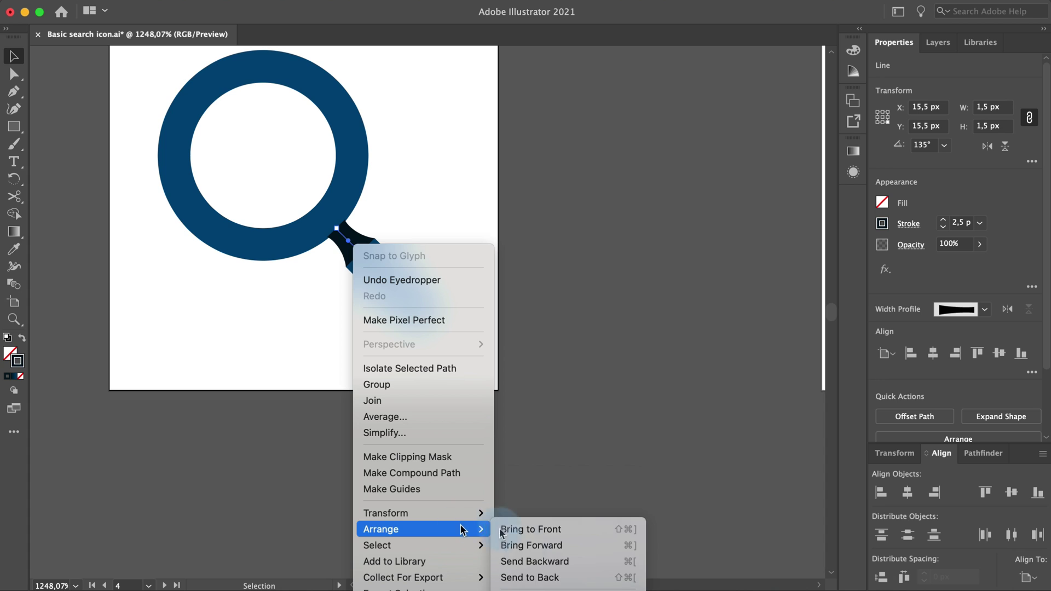
{"action": "left_click", "coordinate": [530, 578]}
{"action": "left_click", "coordinate": [322, 324]}
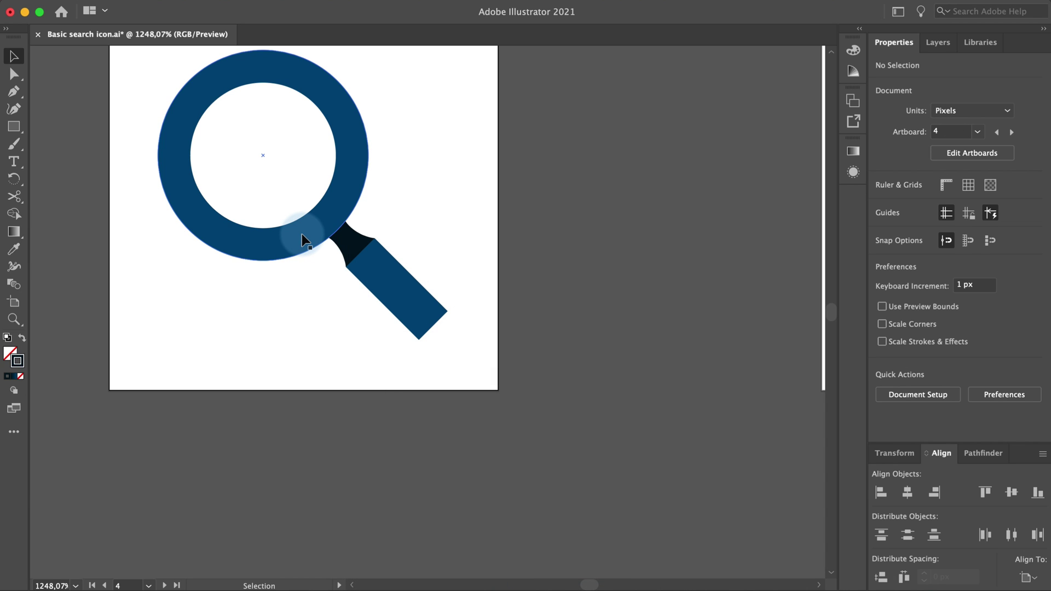
{"action": "key", "text": "super+0"}
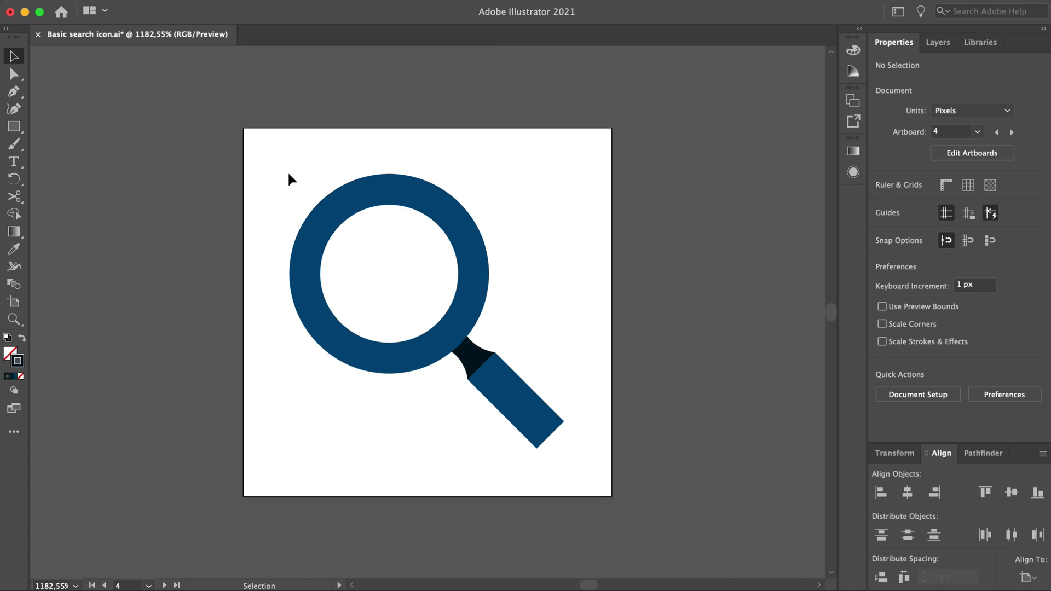
Step: Marquee-select the fifth magnifier and recolour it #004A7C blue
{"action": "scroll", "coordinate": [478, 146], "scroll_direction": "down", "scroll_amount": 5}
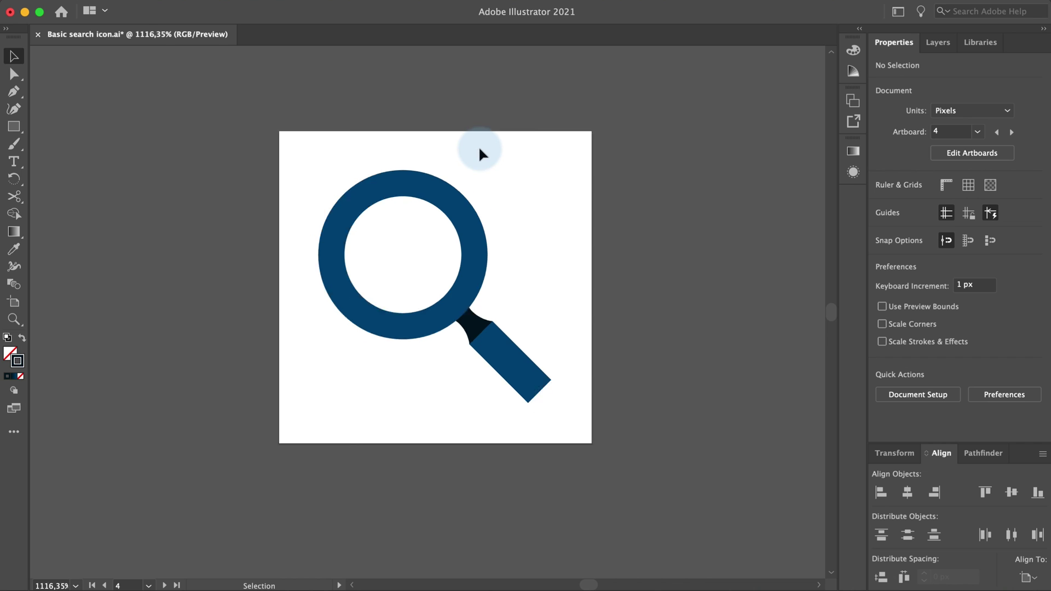
{"action": "left_click_drag", "start_coordinate": [577, 149], "coordinate": [681, 285]}
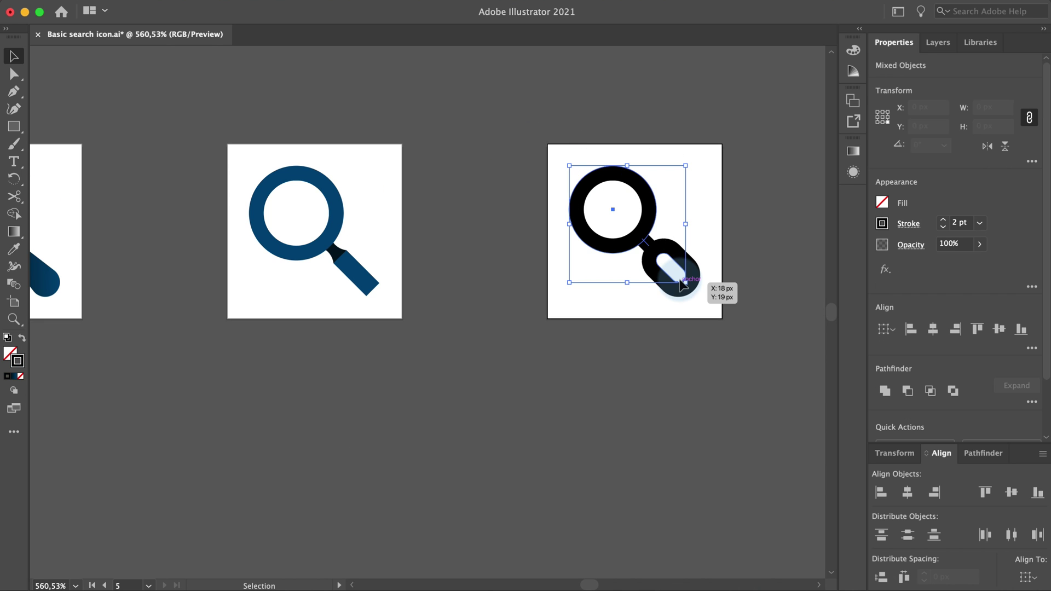
{"action": "scroll", "coordinate": [681, 285], "scroll_direction": "down", "scroll_amount": 1}
{"action": "scroll", "coordinate": [680, 280], "scroll_direction": "down", "scroll_amount": 1}
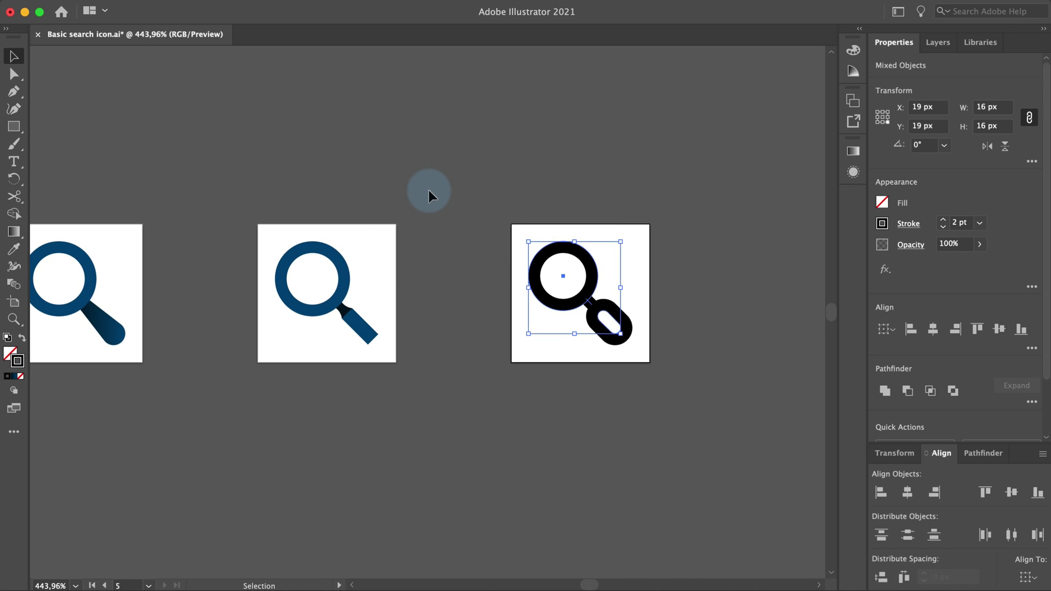
{"action": "scroll", "coordinate": [429, 189], "scroll_direction": "down", "scroll_amount": 6}
{"action": "key", "text": "i"}
{"action": "scroll", "coordinate": [285, 93], "scroll_direction": "up", "scroll_amount": 2}
{"action": "left_click", "coordinate": [261, 83]}
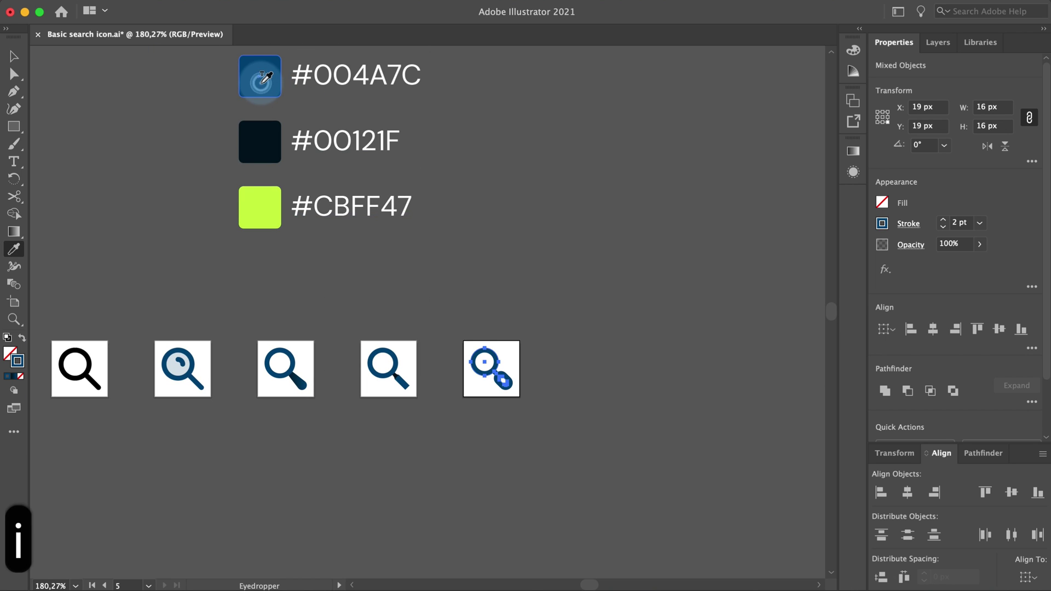
Step: Paste a copy of the grip circle in front and fill it lime #CBFF47
{"action": "key", "text": "a"}
{"action": "scroll", "coordinate": [500, 381], "scroll_direction": "up", "scroll_amount": 4}
{"action": "left_click", "coordinate": [513, 381]}
{"action": "key", "text": "super+c"}
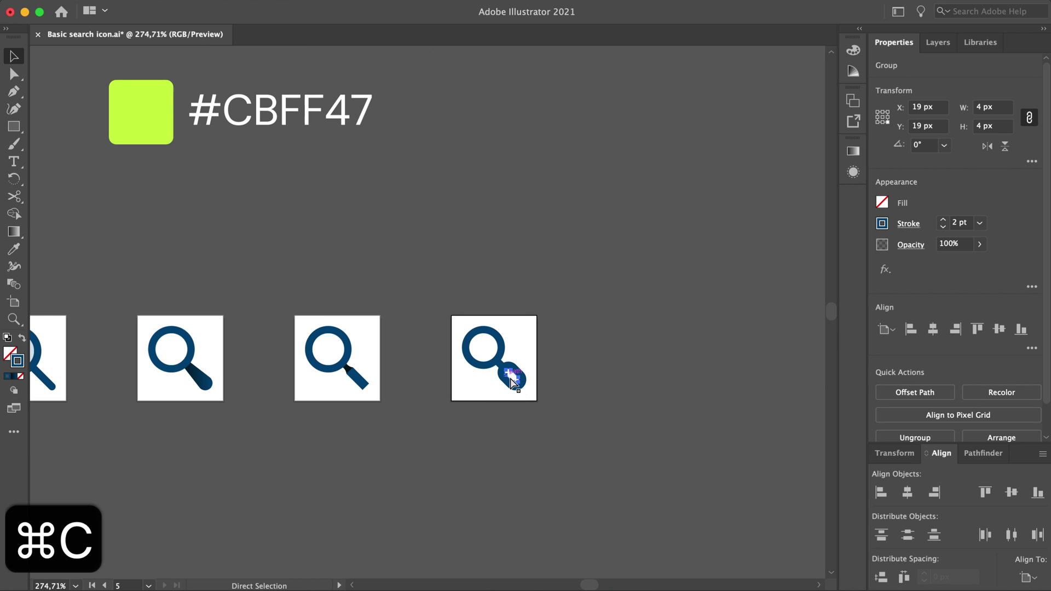
{"action": "key", "text": "shift+super+v"}
{"action": "key", "text": "i"}
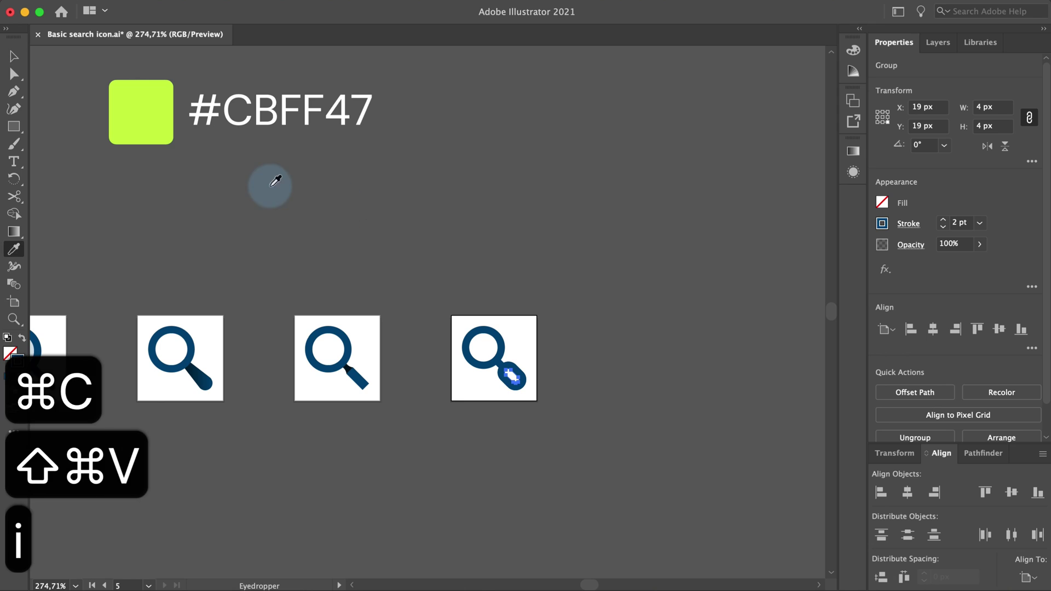
{"action": "left_click", "coordinate": [161, 125]}
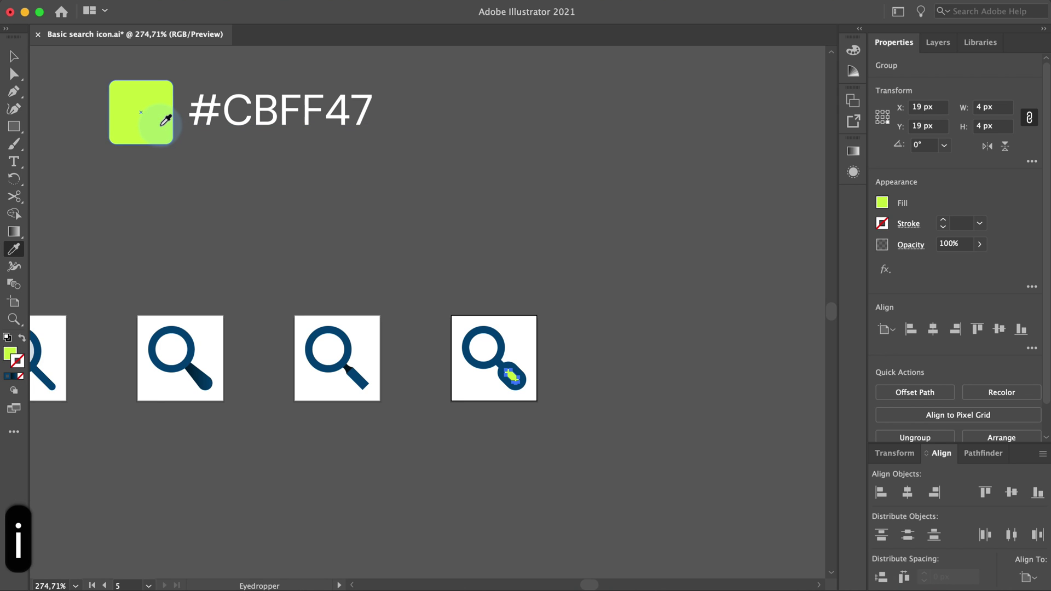
{"action": "key", "text": "v"}
{"action": "left_click", "coordinate": [469, 392]}
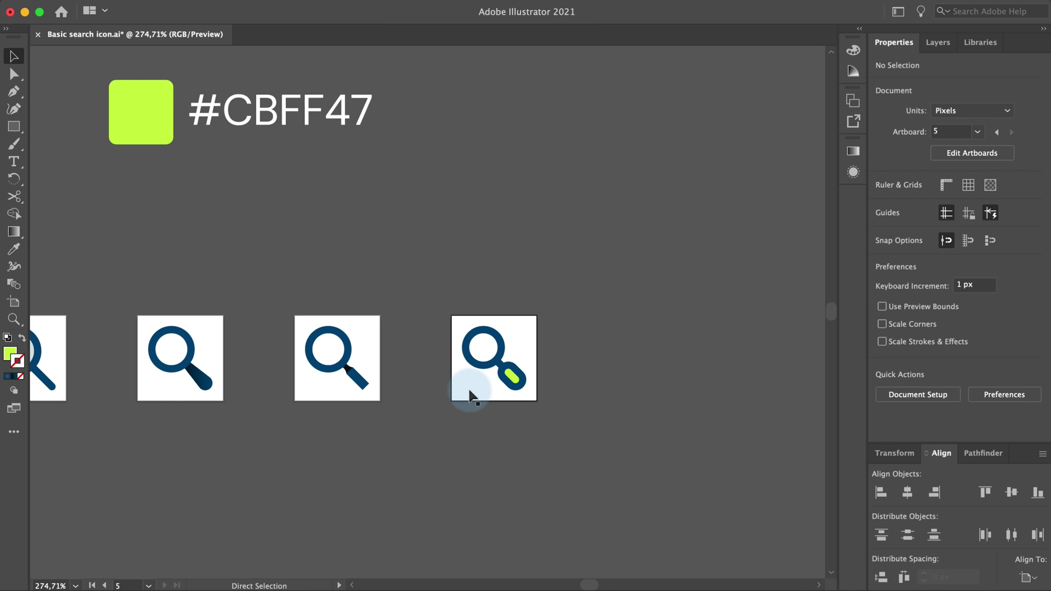
{"action": "key", "text": "super+0"}
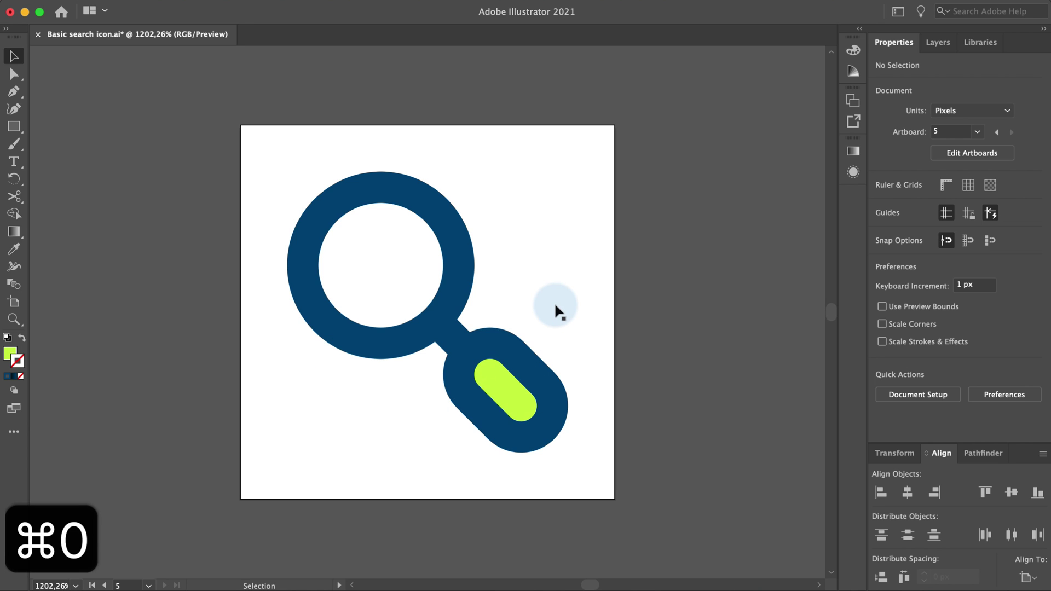
Step: Expand the appearance of the fifth magnifier's ring and handle into filled shapes
{"action": "left_click", "coordinate": [525, 249]}
{"action": "left_click", "coordinate": [446, 227]}
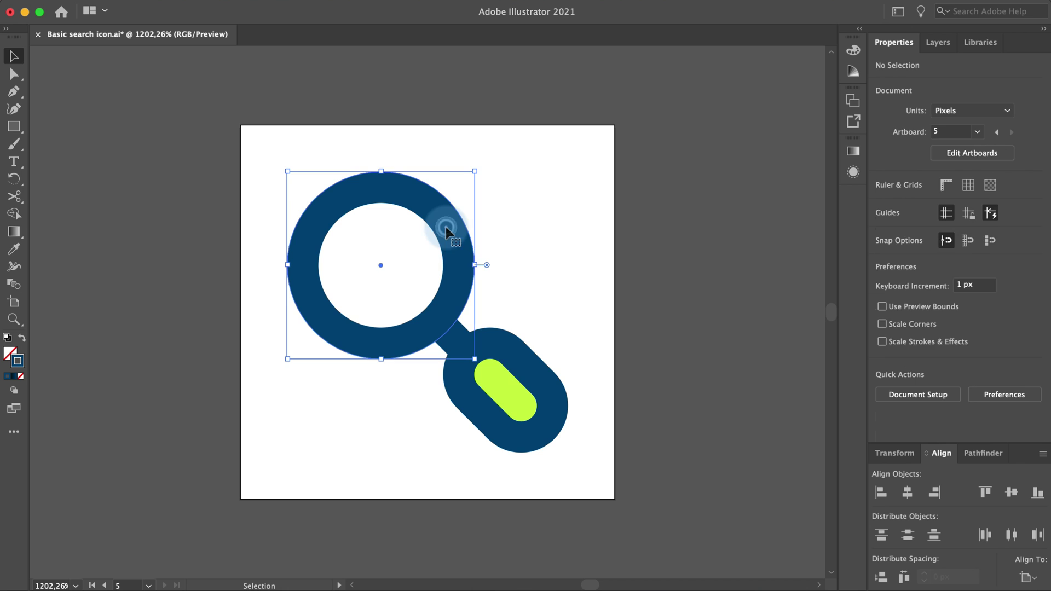
{"action": "left_click", "coordinate": [522, 370], "text": "shift"}
{"action": "left_click", "coordinate": [176, 7]}
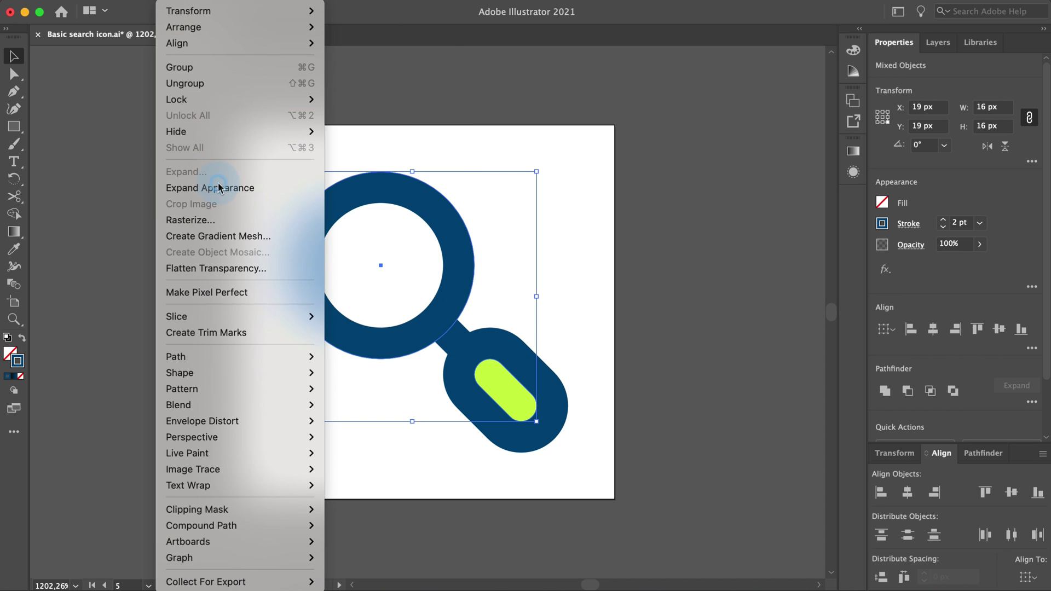
{"action": "left_click", "coordinate": [218, 188]}
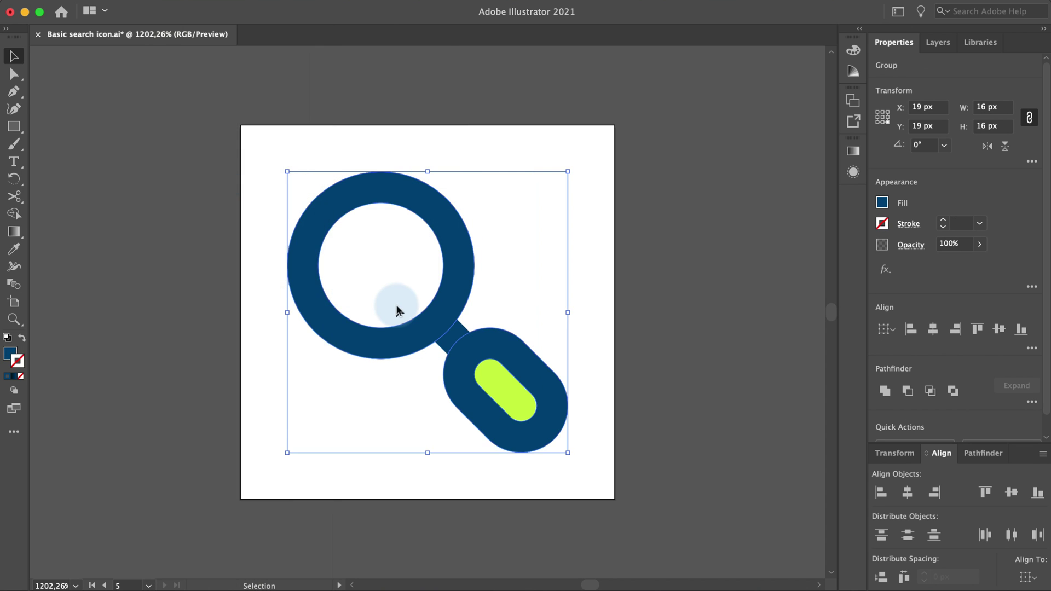
Step: Expand the connector line into filled shapes and unite it with the ring-handle joint
{"action": "left_click", "coordinate": [454, 336]}
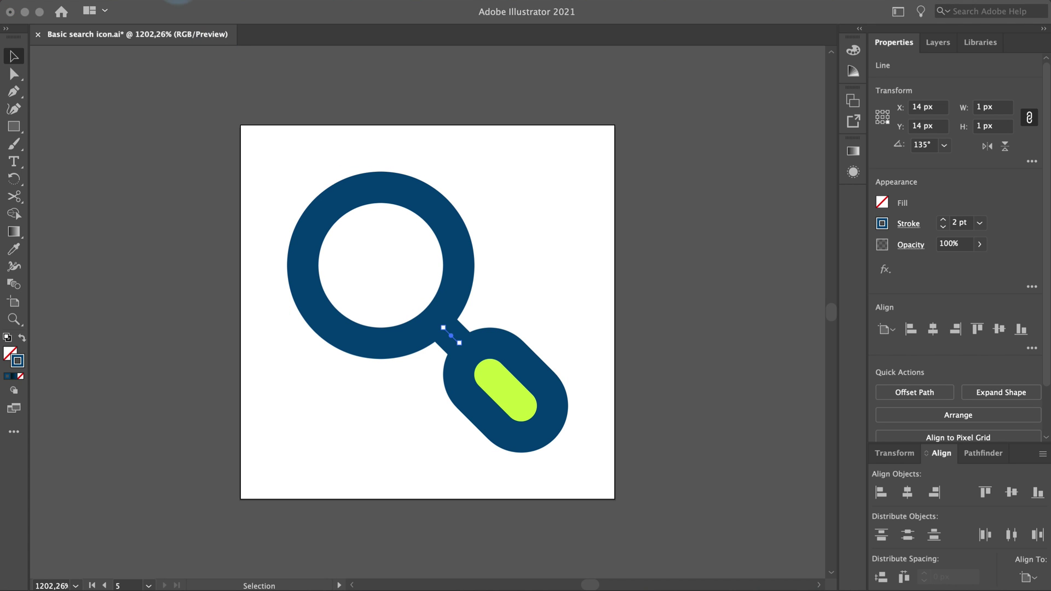
{"action": "left_click", "coordinate": [177, 4]}
{"action": "left_click", "coordinate": [202, 171]}
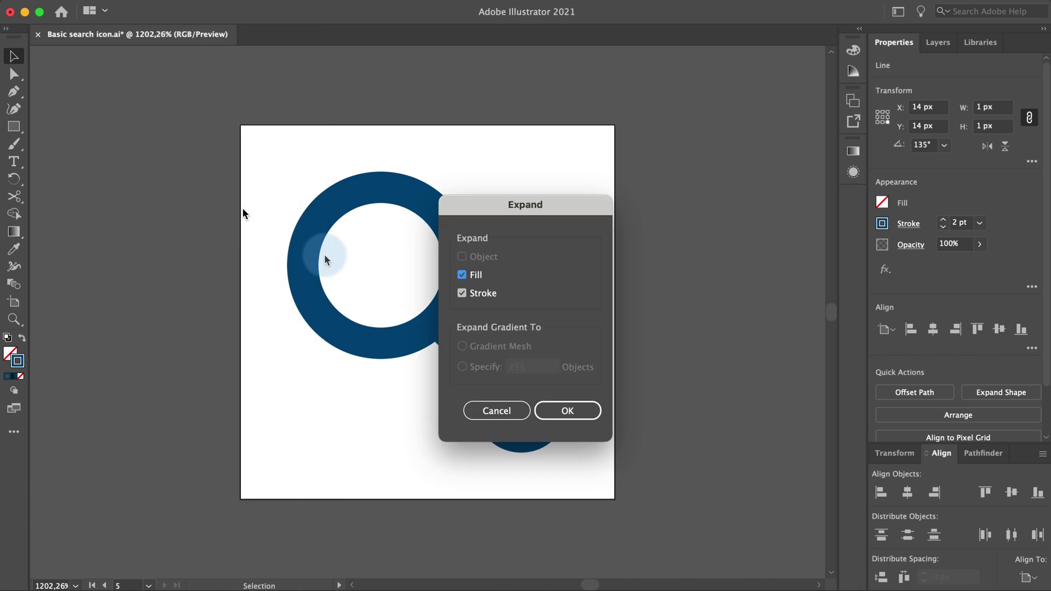
{"action": "left_click", "coordinate": [550, 411]}
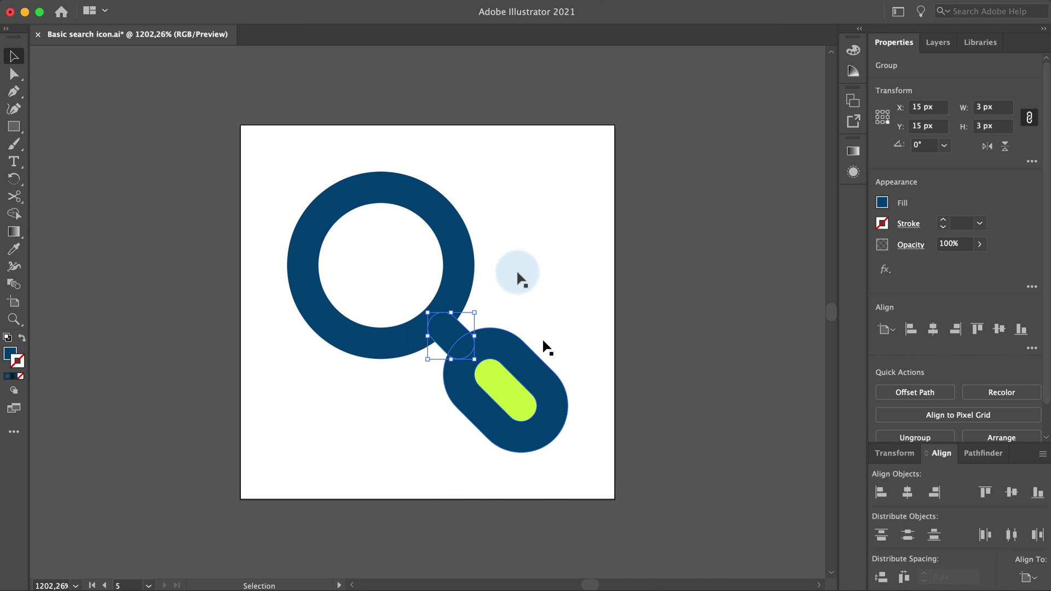
{"action": "left_click_drag", "start_coordinate": [506, 253], "coordinate": [426, 334]}
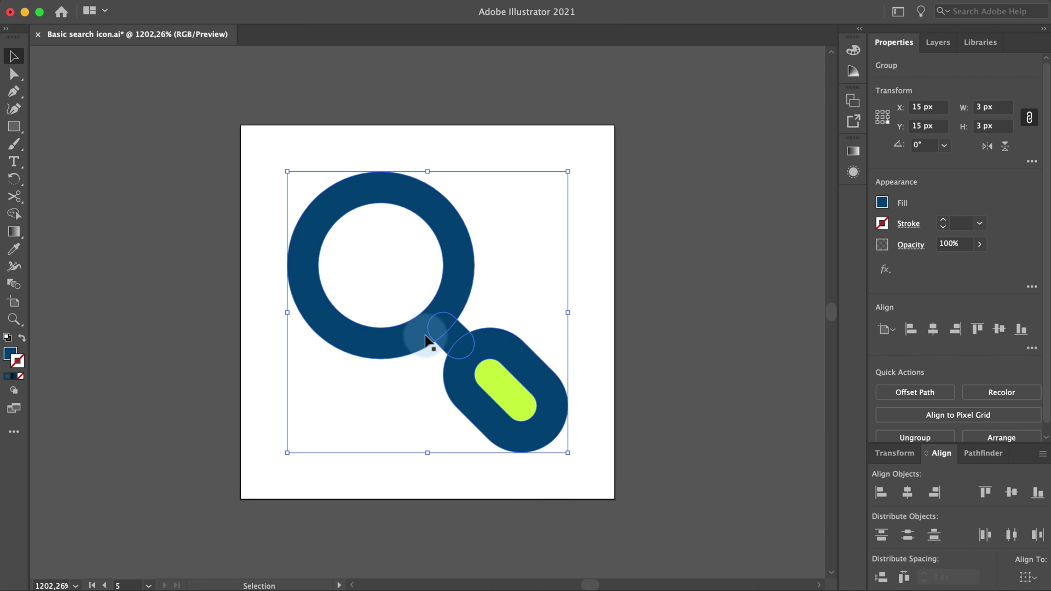
{"action": "left_click", "coordinate": [980, 453]}
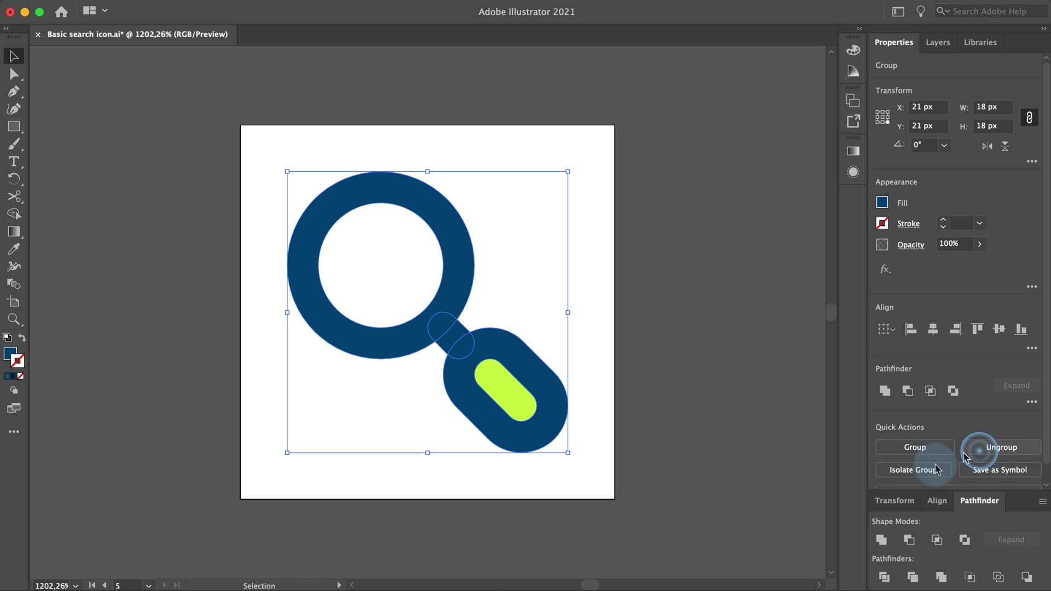
{"action": "left_click", "coordinate": [879, 539]}
Step: Group all parts of the finished magnifier together
{"action": "left_click_drag", "start_coordinate": [578, 212], "coordinate": [381, 397]}
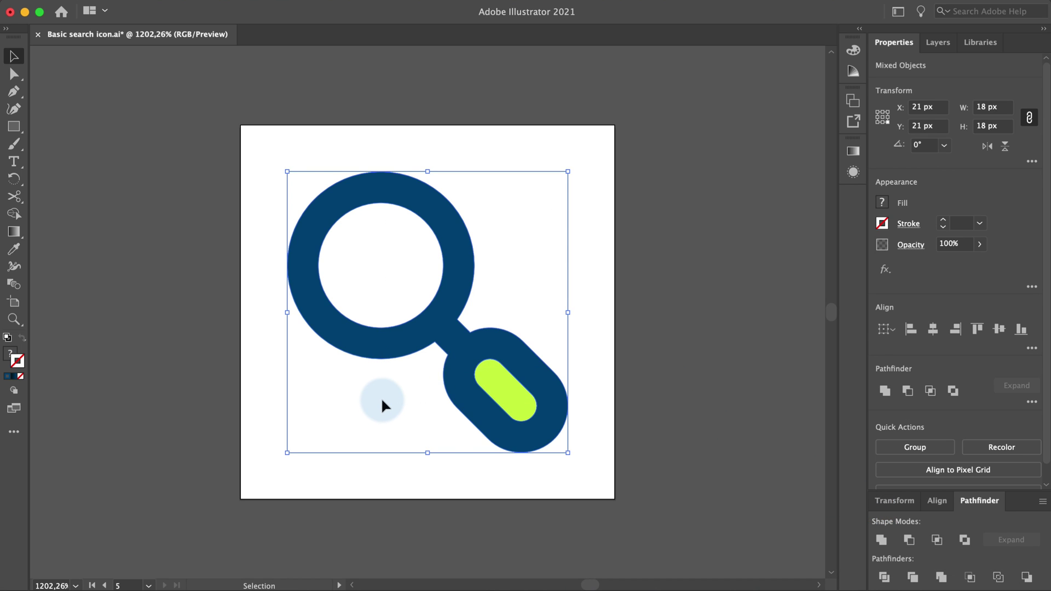
{"action": "key", "text": "super+g"}
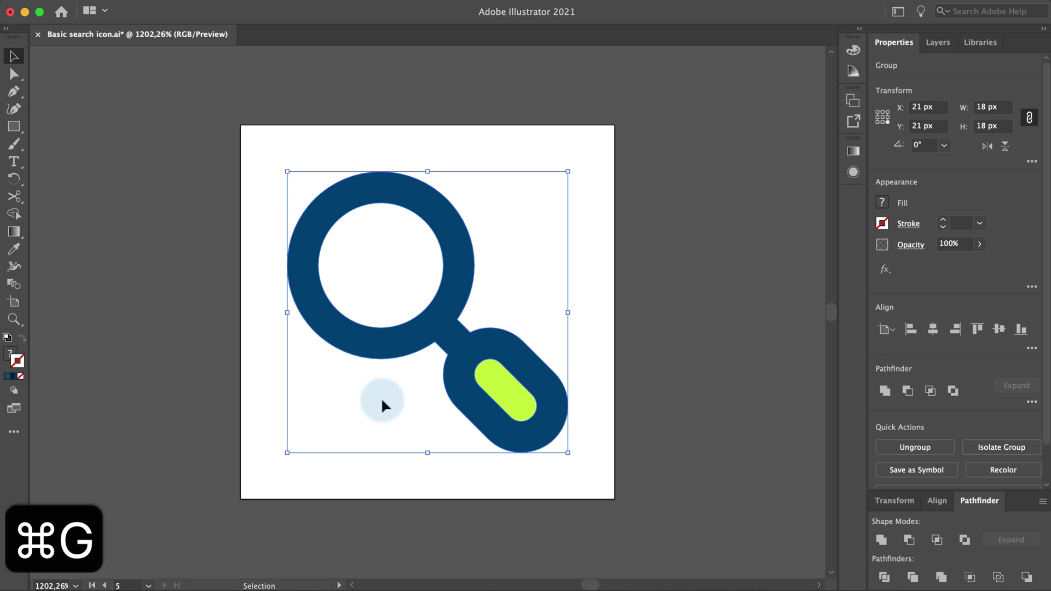
{"action": "left_click", "coordinate": [382, 406]}
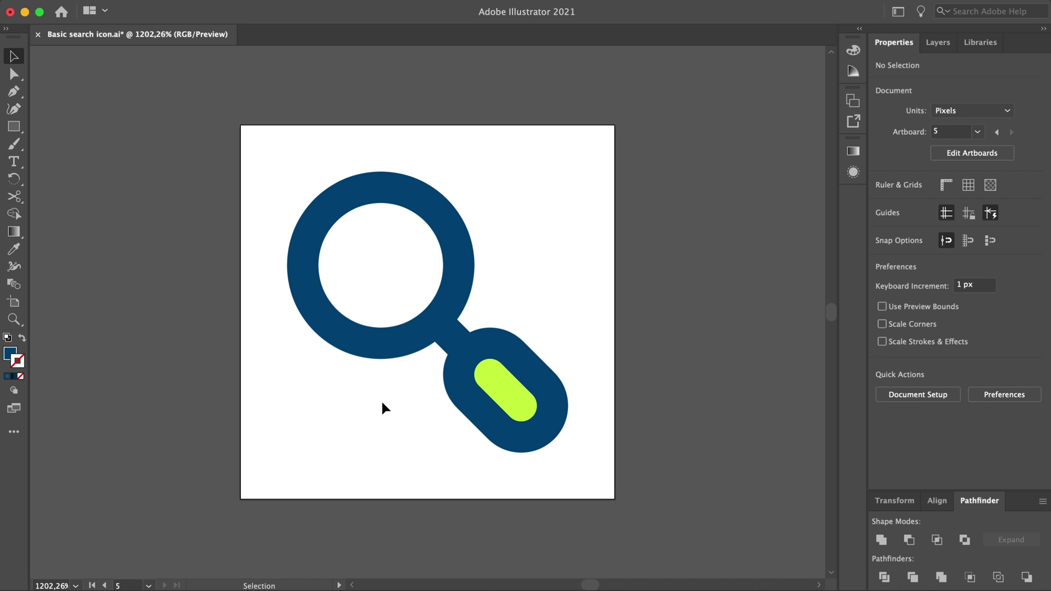